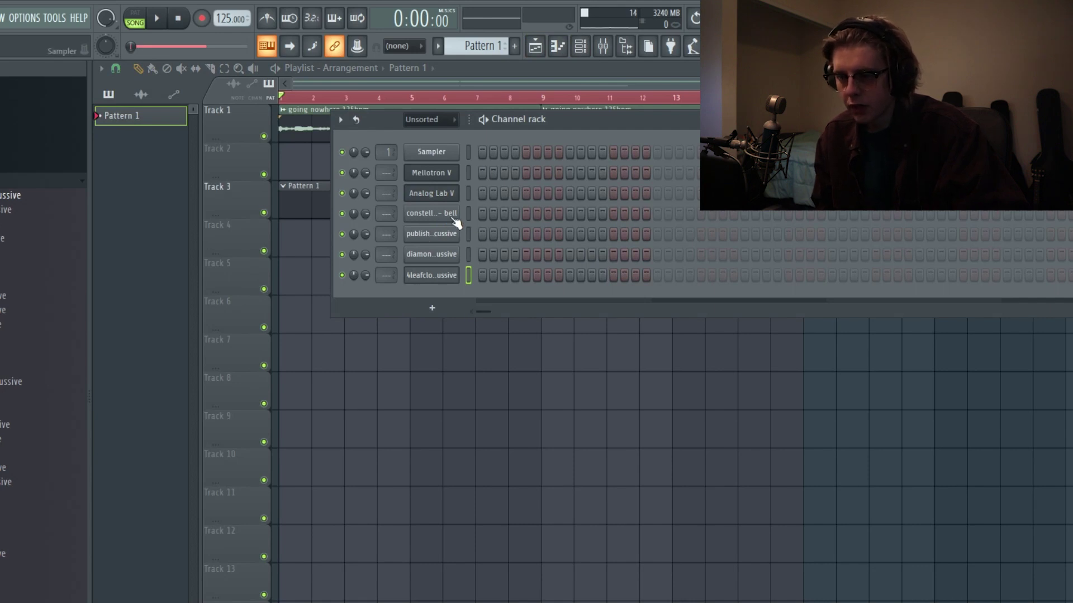
# Hide the channel rack and play the going nowhere 125bpm sample in the playlist
pyautogui.press('F6')
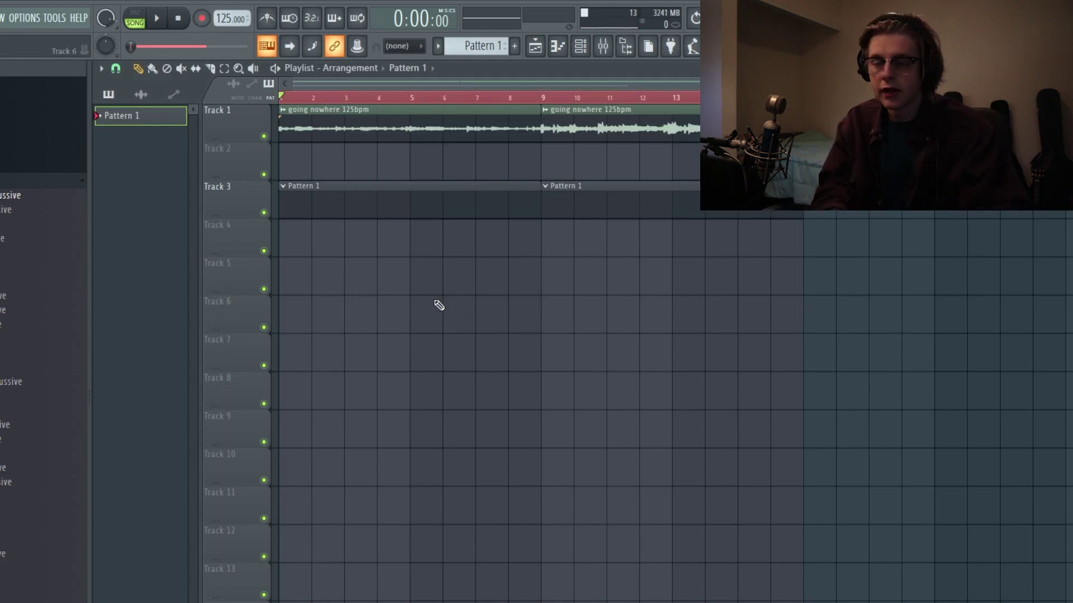
pyautogui.click(661, 328)
pyautogui.rightClick(661, 328)
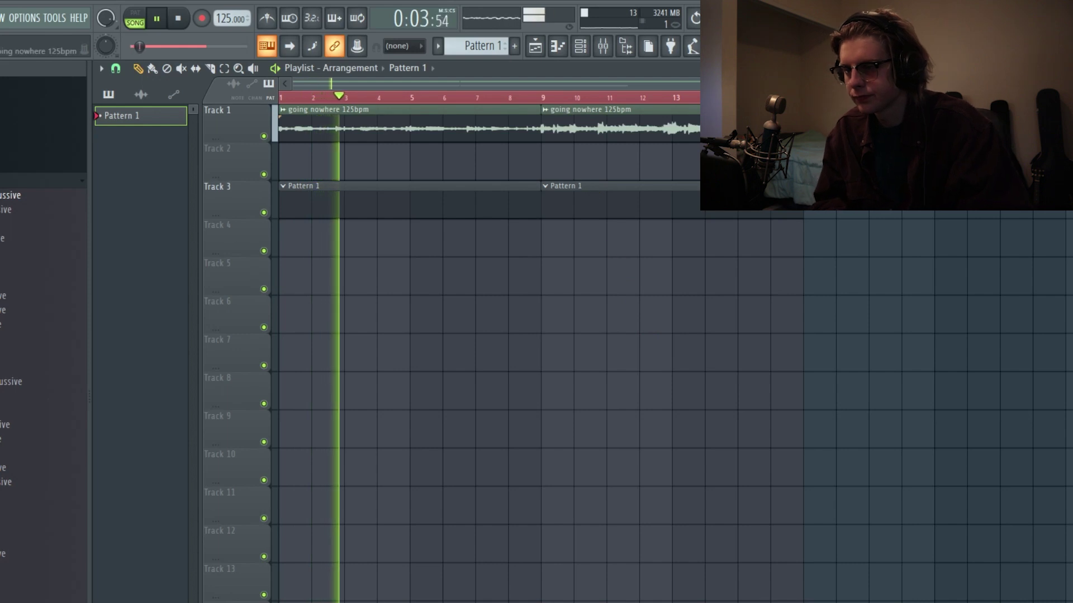
pyautogui.moveTo(859, 84); pyautogui.dragTo(746, 84)
pyautogui.click(586, 290)
pyautogui.rightClick(615, 291)
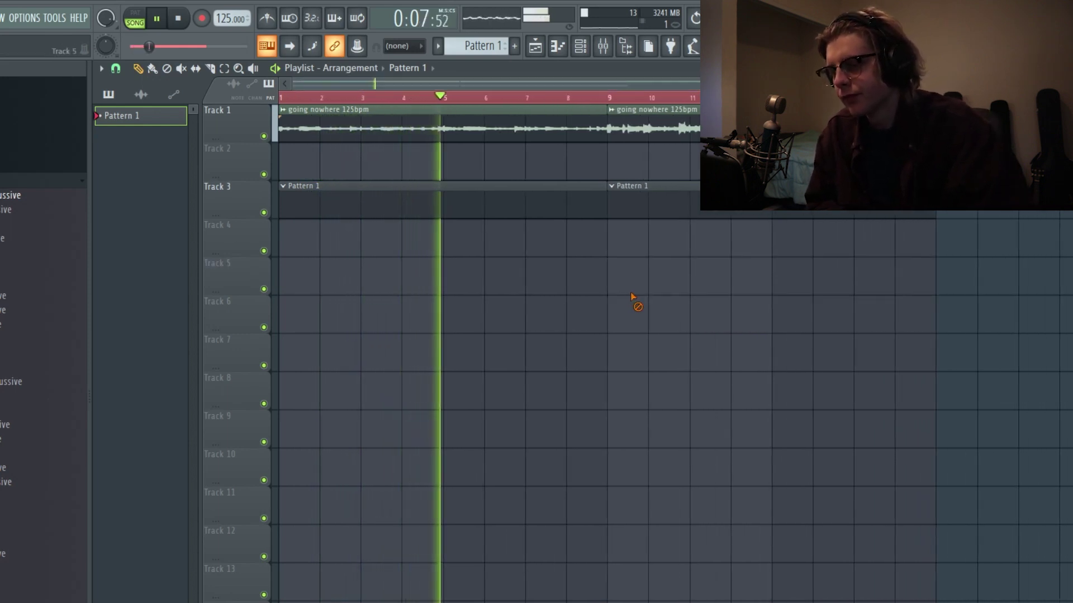
# Set the project tempo to 145 BPM and play the arrangement again from the start
pyautogui.press('space')
pyautogui.scroll(2, 605, 113)
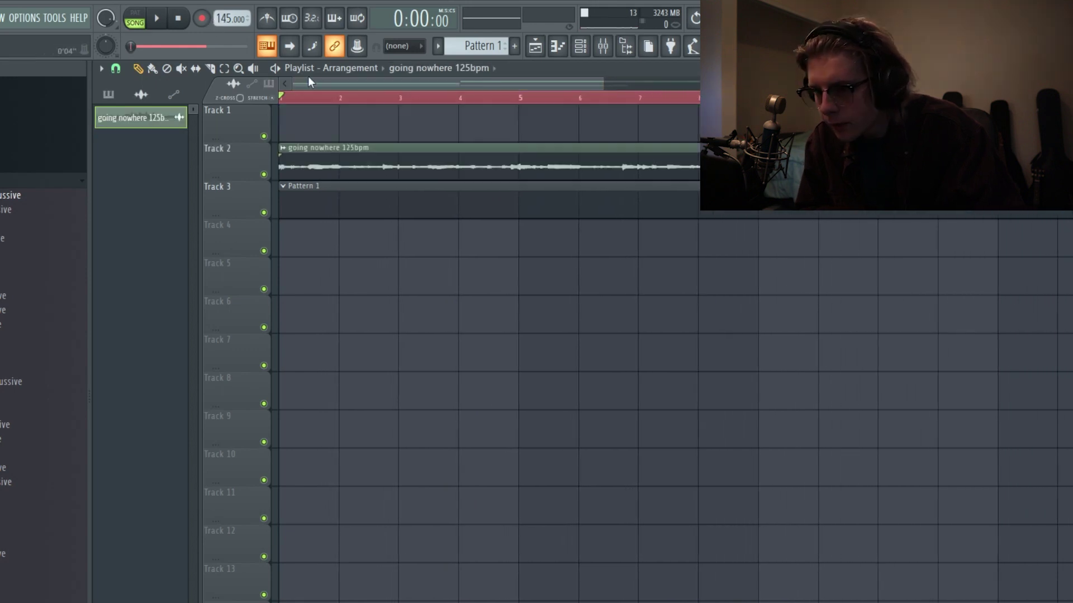
pyautogui.press('space')
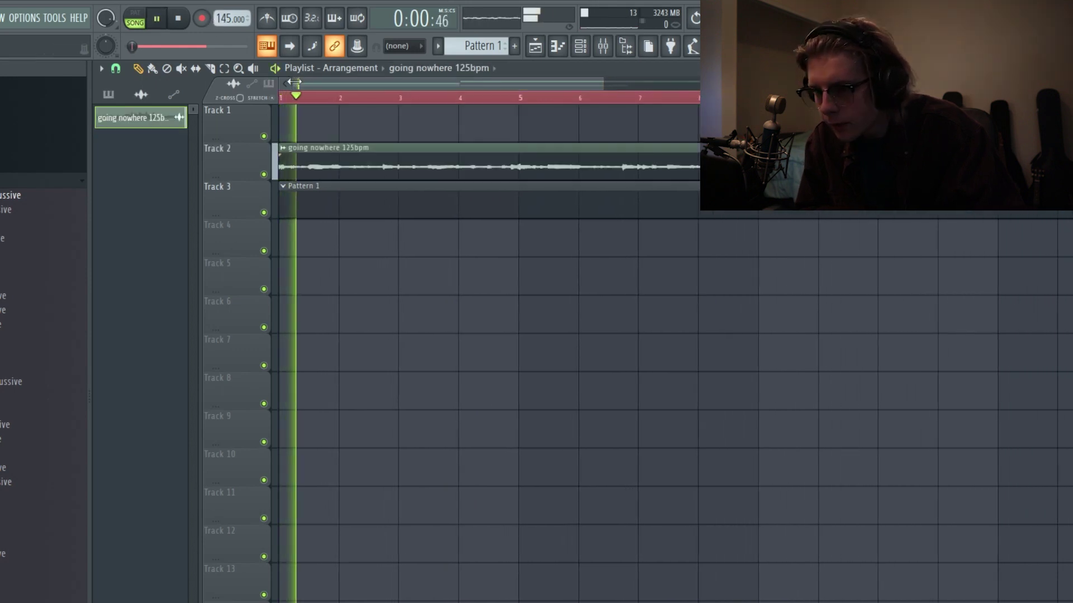
pyautogui.moveTo(291, 84); pyautogui.dragTo(399, 88)
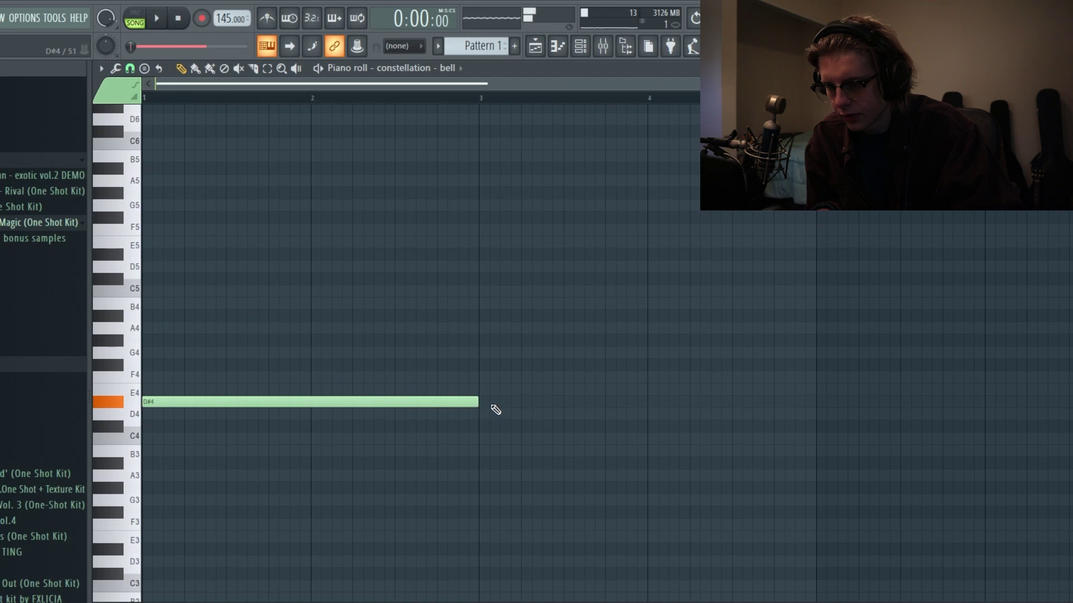
# Add a two-bar D#4 note at bar 3 of the constellation bell part and open the bell sampler's envelope settings
pyautogui.click(488, 403)
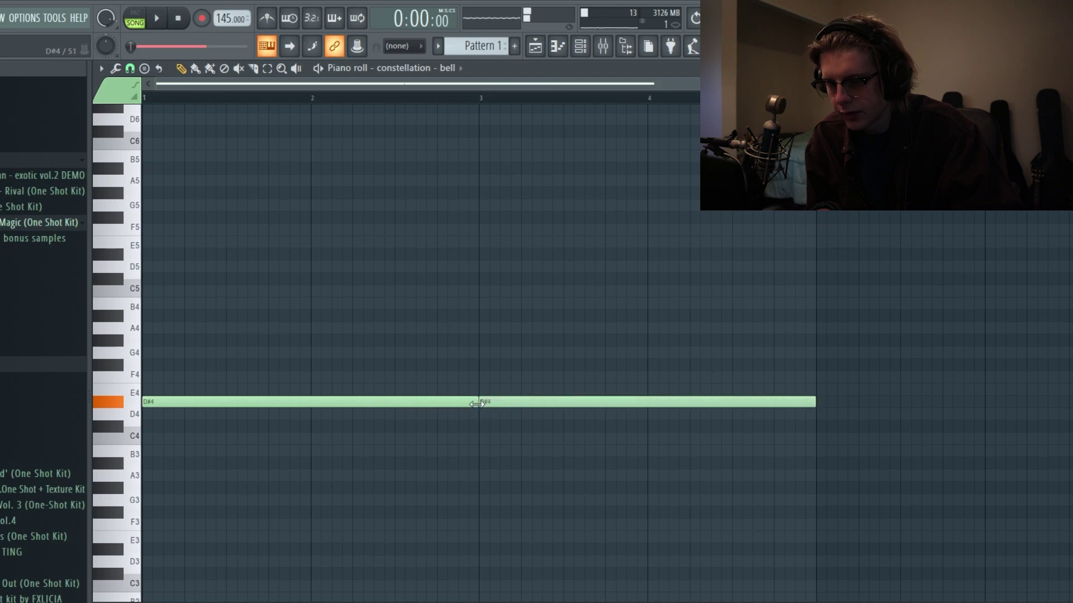
pyautogui.click(579, 50)
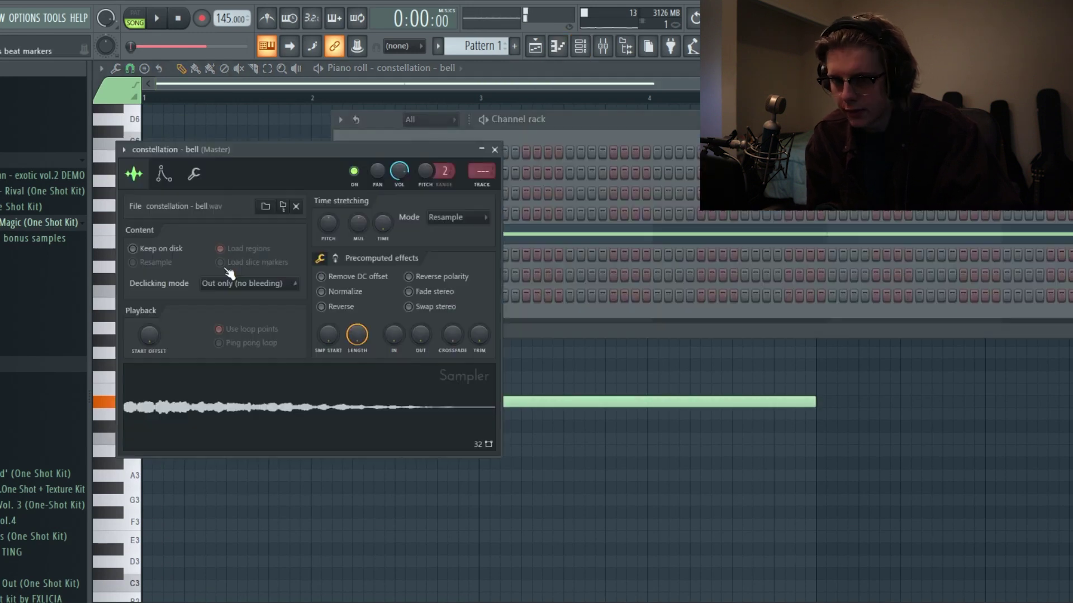
pyautogui.click(166, 175)
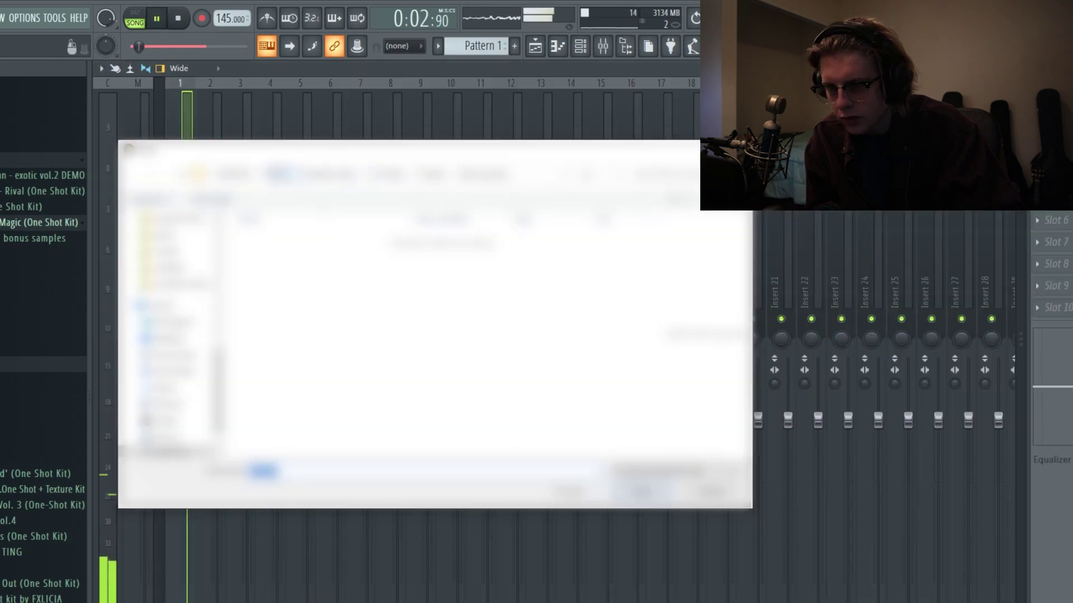
# Load the saved Addictive Keys track state from the preset folders onto mixer insert 1 and close the Little AlterBoy window
pyautogui.doubleClick(290, 398)
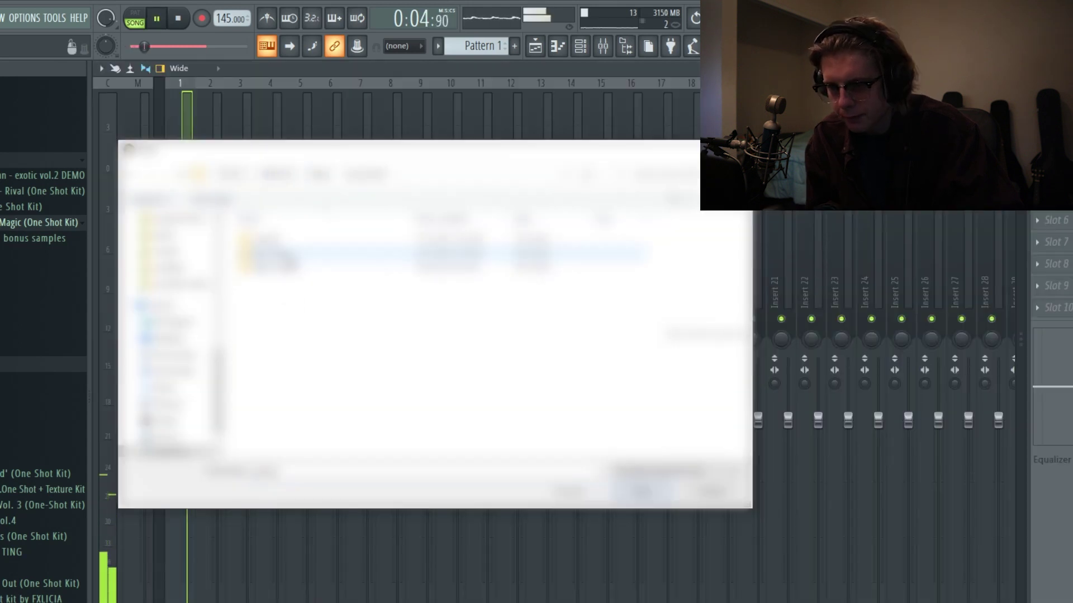
pyautogui.doubleClick(289, 256)
pyautogui.click(367, 176)
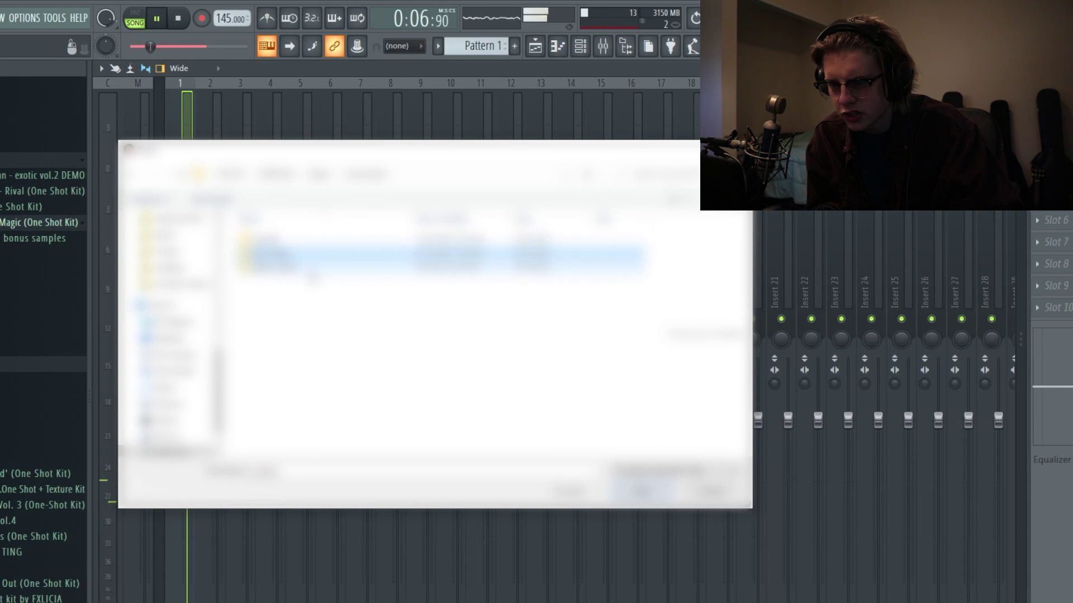
pyautogui.doubleClick(307, 268)
pyautogui.click(307, 239)
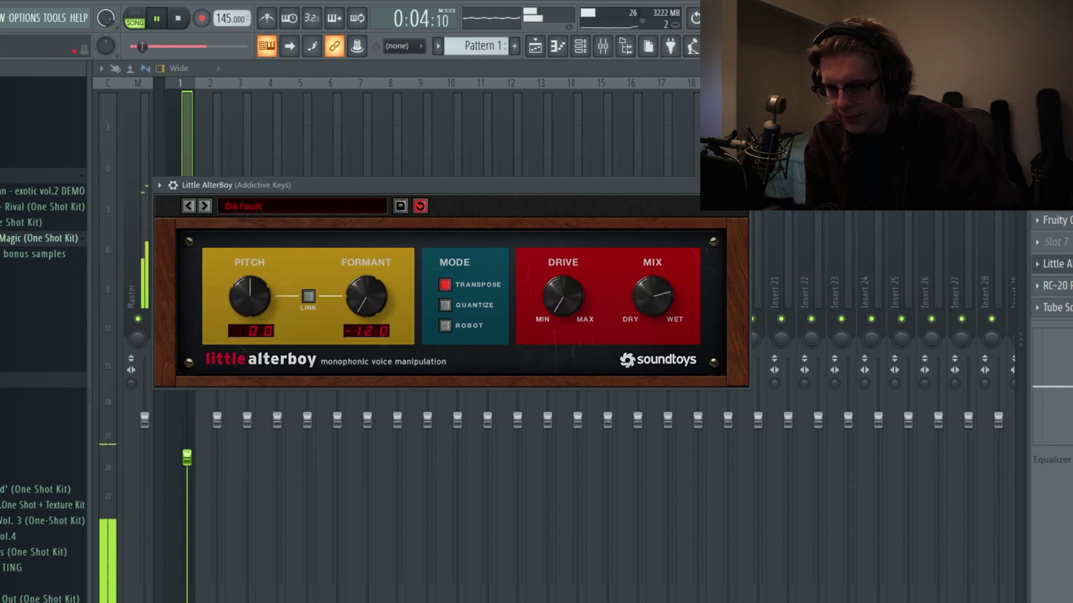
pyautogui.press('Escape')
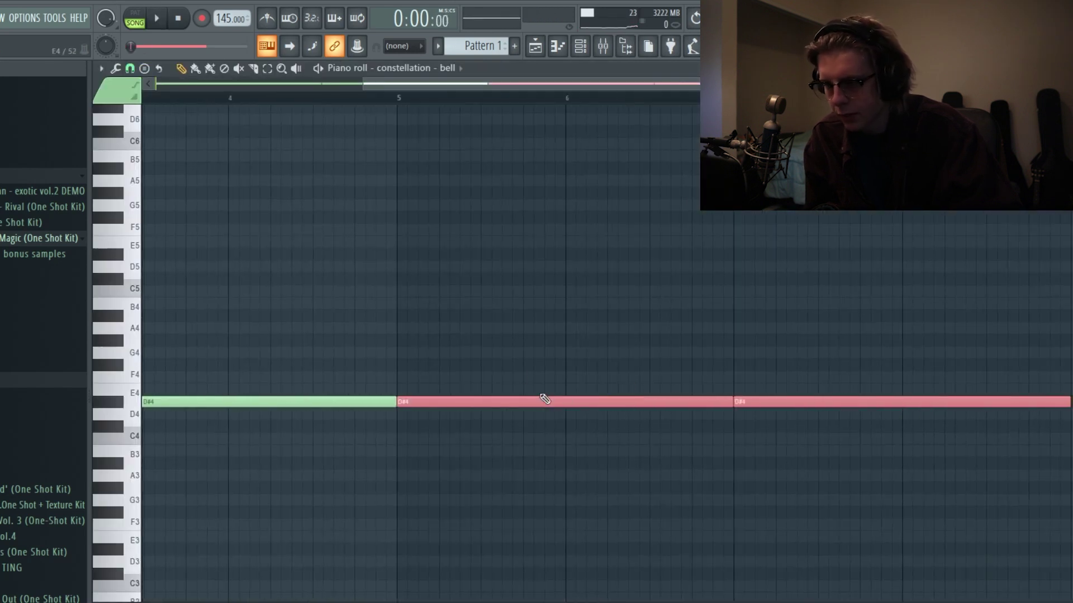
# Add a two-bar C5 note near bar 5 of the bell part and move it a few semitones higher
pyautogui.click(415, 292)
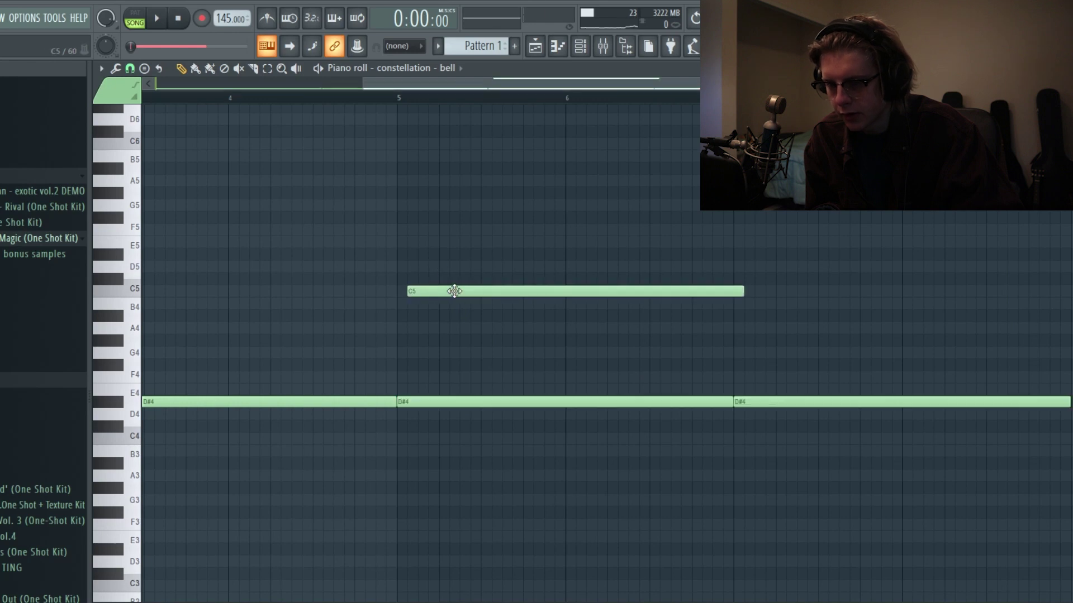
pyautogui.moveTo(445, 290); pyautogui.dragTo(445, 240)
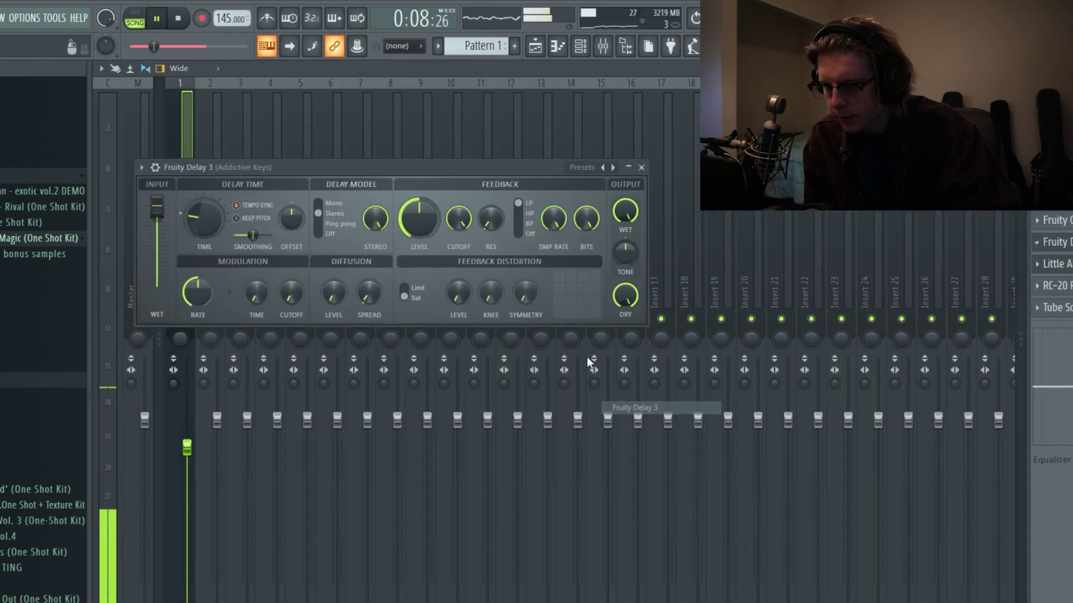
# Apply the Mono preset to Fruity Delay 3 on mixer insert 1 and close the HalfTime window
pyautogui.click(581, 169)
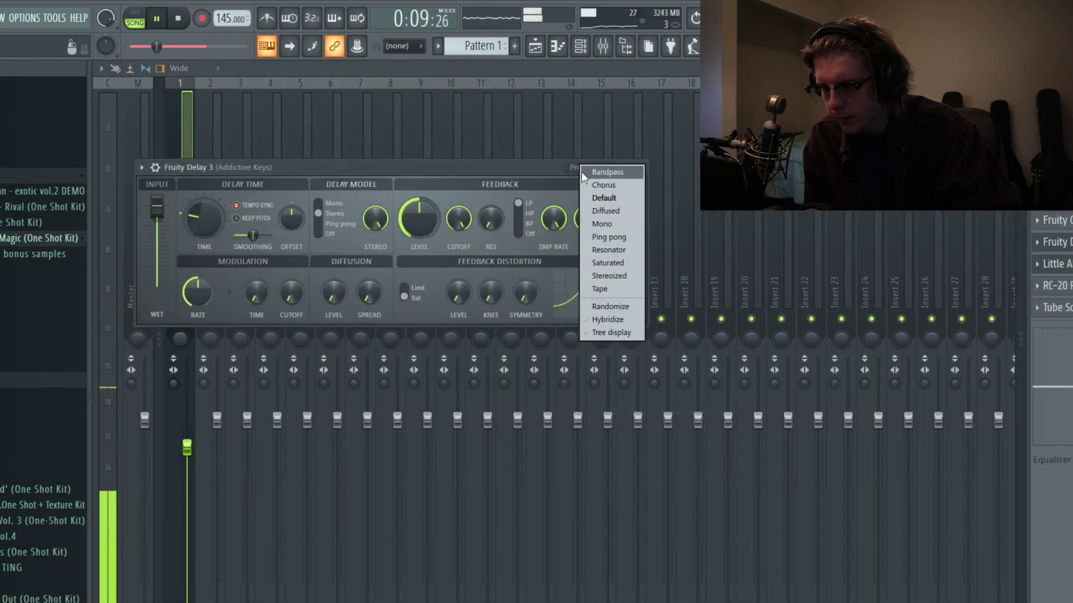
pyautogui.click(595, 224)
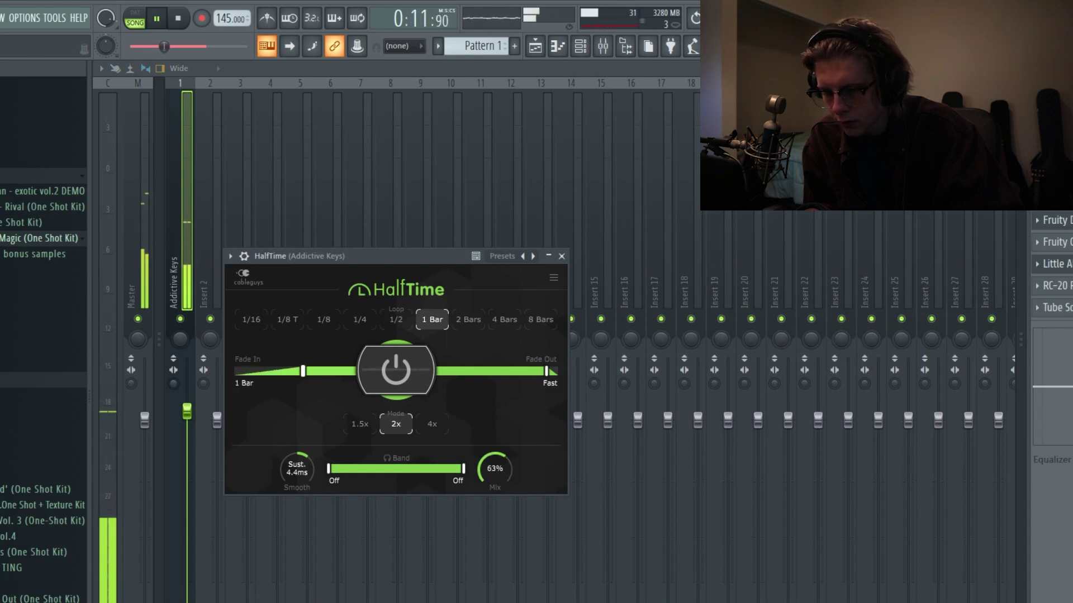
pyautogui.press('Escape')
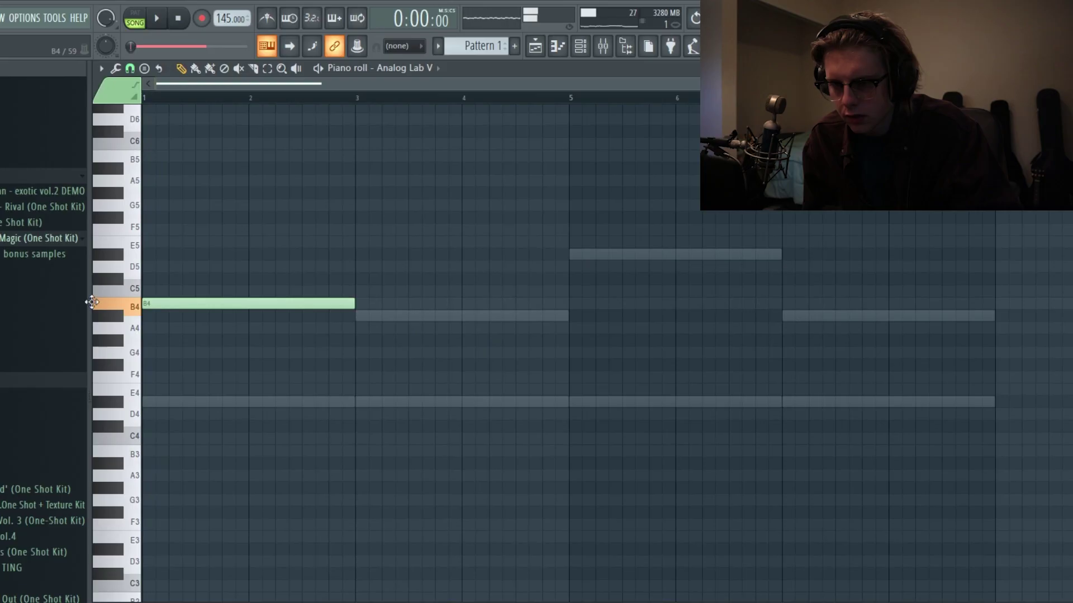
# Move the opening B4 note of the Analog Lab V part to D#5, stack a two-bar G#5 note on it, and play them
pyautogui.moveTo(92, 302); pyautogui.dragTo(108, 247)
pyautogui.press('space')
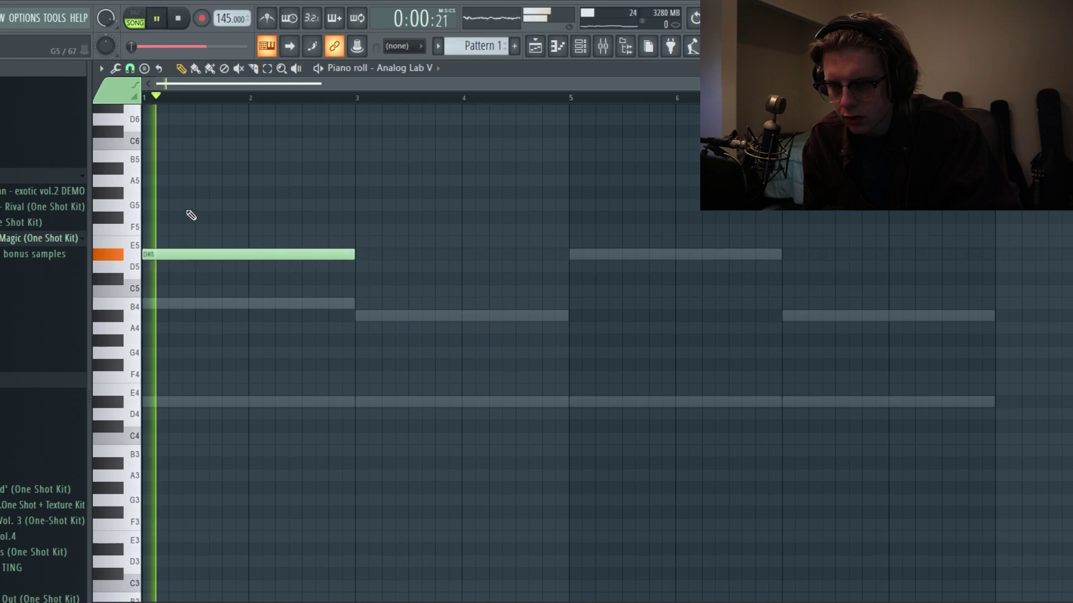
pyautogui.press('space')
pyautogui.moveTo(159, 197); pyautogui.dragTo(155, 197)
pyautogui.press('space')
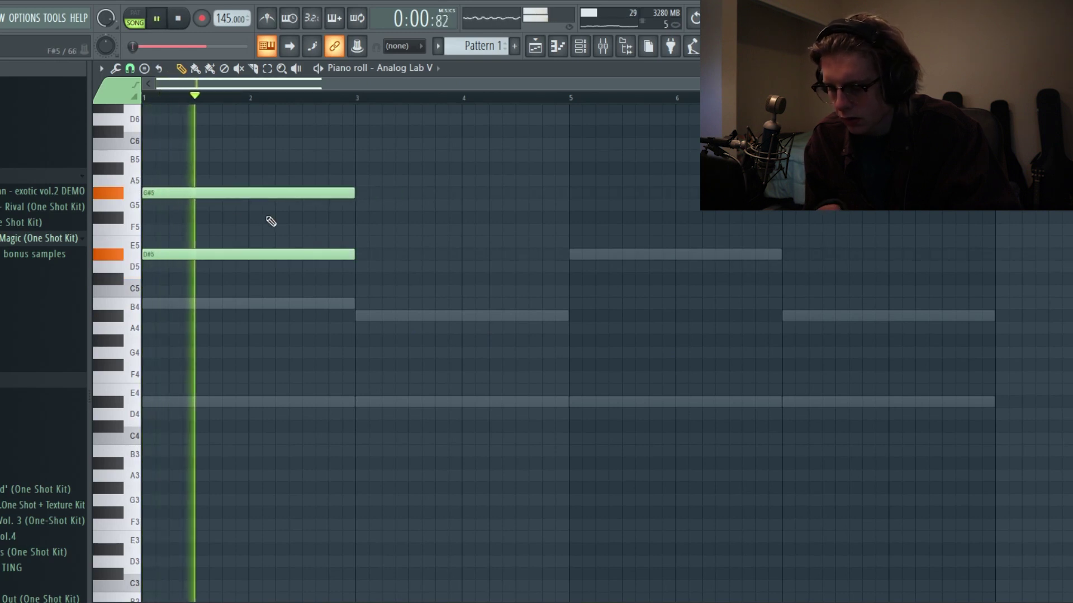
# Transpose the opening Analog Lab V notes down one octave and stop playback
pyautogui.hotkey('ctrl', 'Down')
pyautogui.press('space')
pyautogui.click(336, 403)
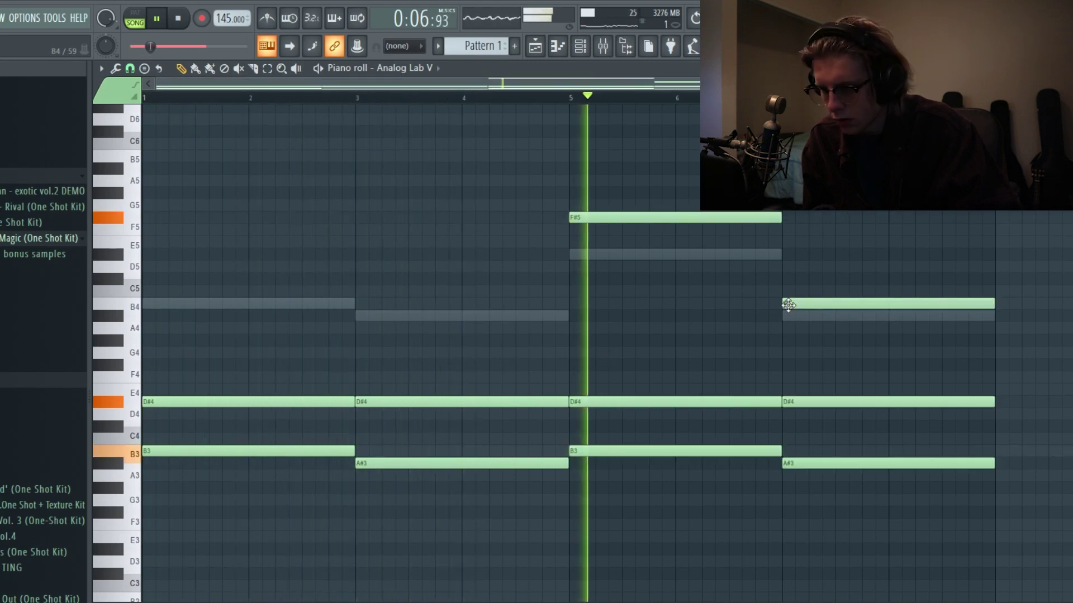
# Lower the two-bar B4 note at bar 7 of the Analog Lab V part to A#4 and bring up the mixer
pyautogui.moveTo(790, 307); pyautogui.dragTo(800, 314)
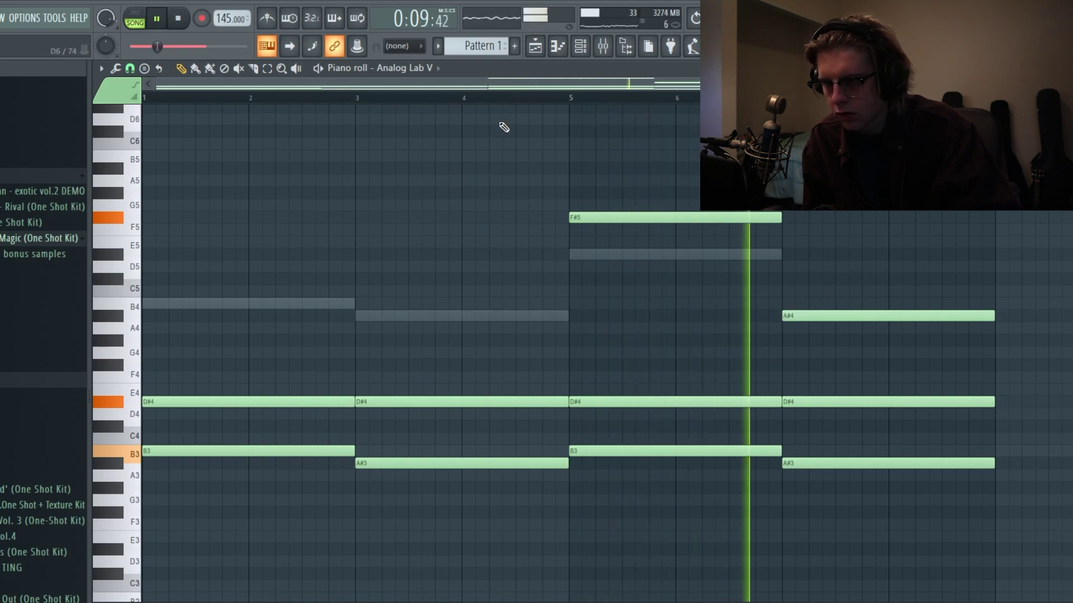
pyautogui.click(582, 47)
pyautogui.click(608, 48)
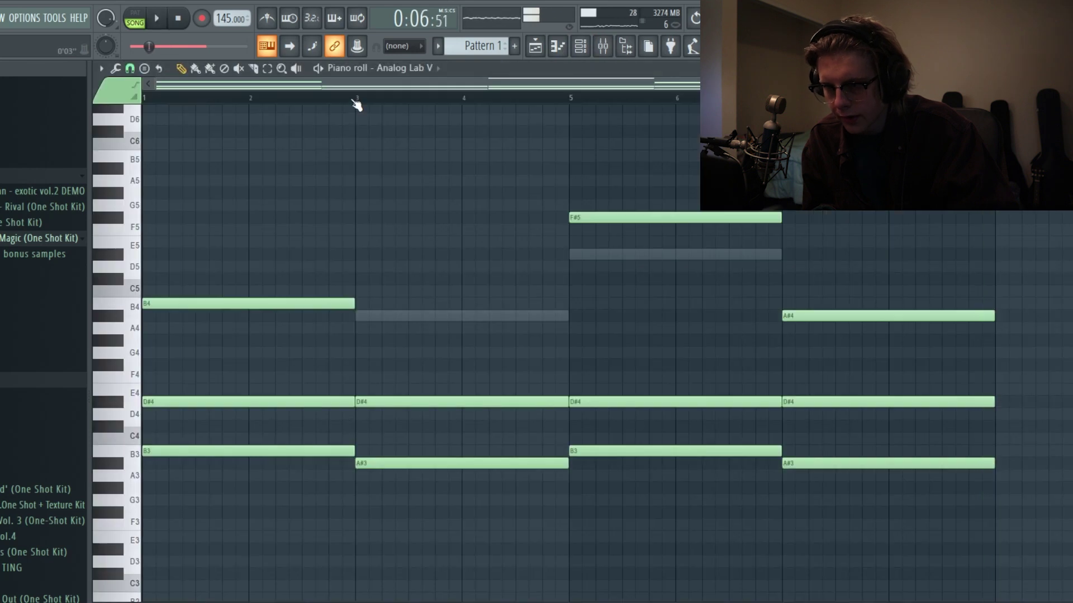
# Cut band 3 in the low mids and lower the band 7 high shelf in the Analog Lab V track's Parametric EQ 2
pyautogui.click(588, 45)
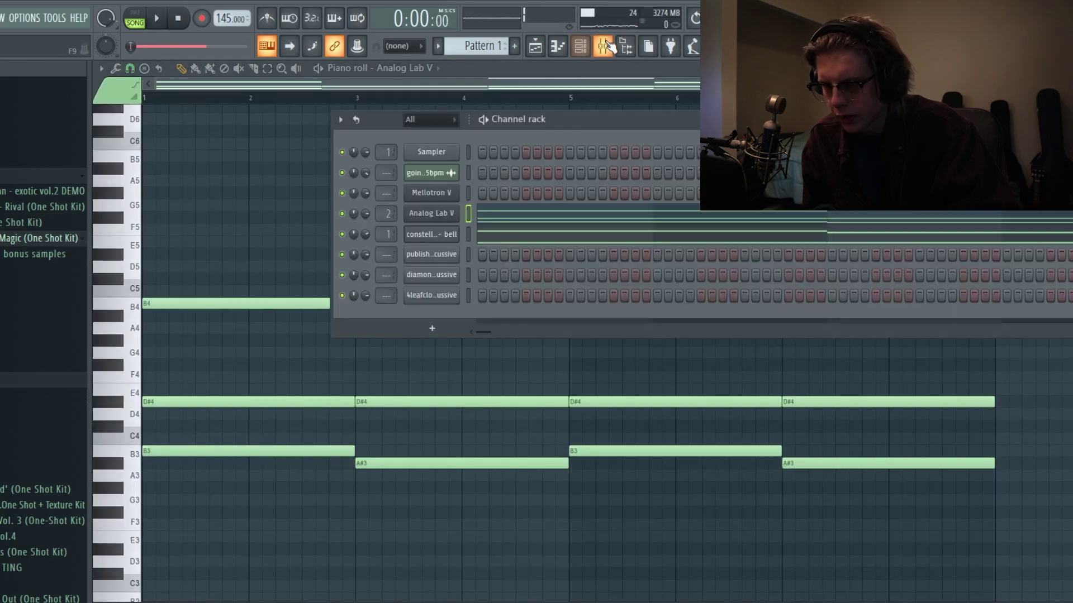
pyautogui.click(606, 47)
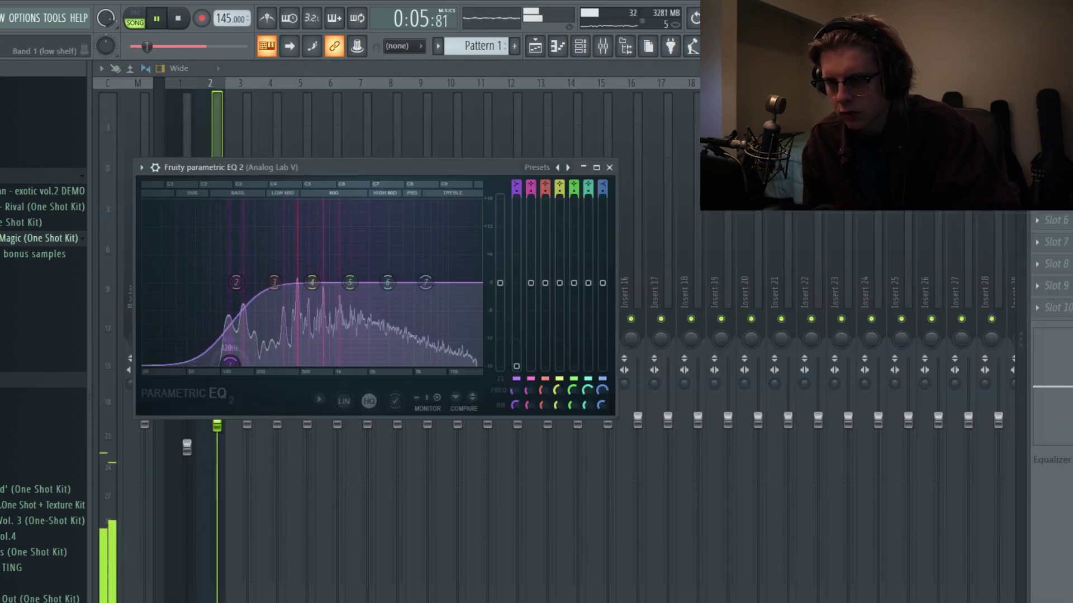
pyautogui.moveTo(235, 282); pyautogui.dragTo(348, 281)
pyautogui.moveTo(274, 282); pyautogui.dragTo(280, 304)
pyautogui.moveTo(426, 282); pyautogui.dragTo(397, 322)
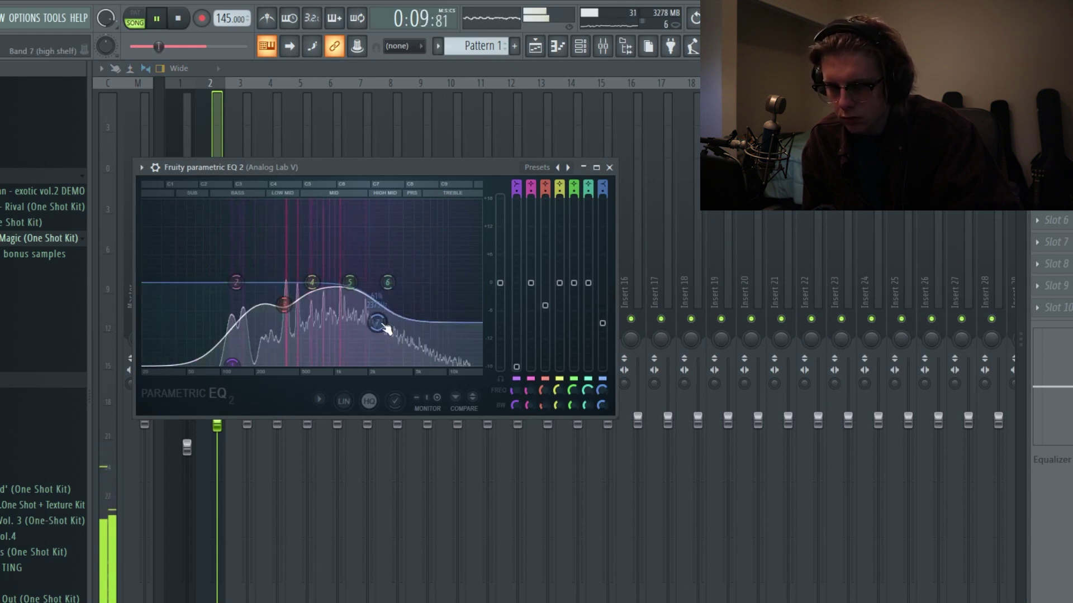
pyautogui.click(532, 45)
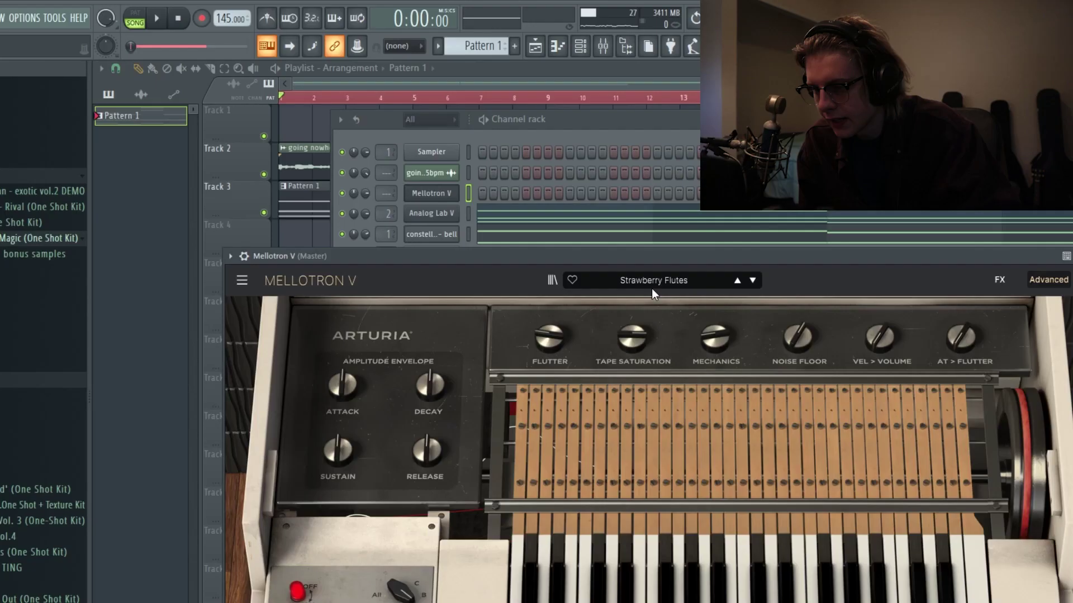
# Browse the Mellotron V preset categories and add a LABS instrument channel
pyautogui.click(651, 288)
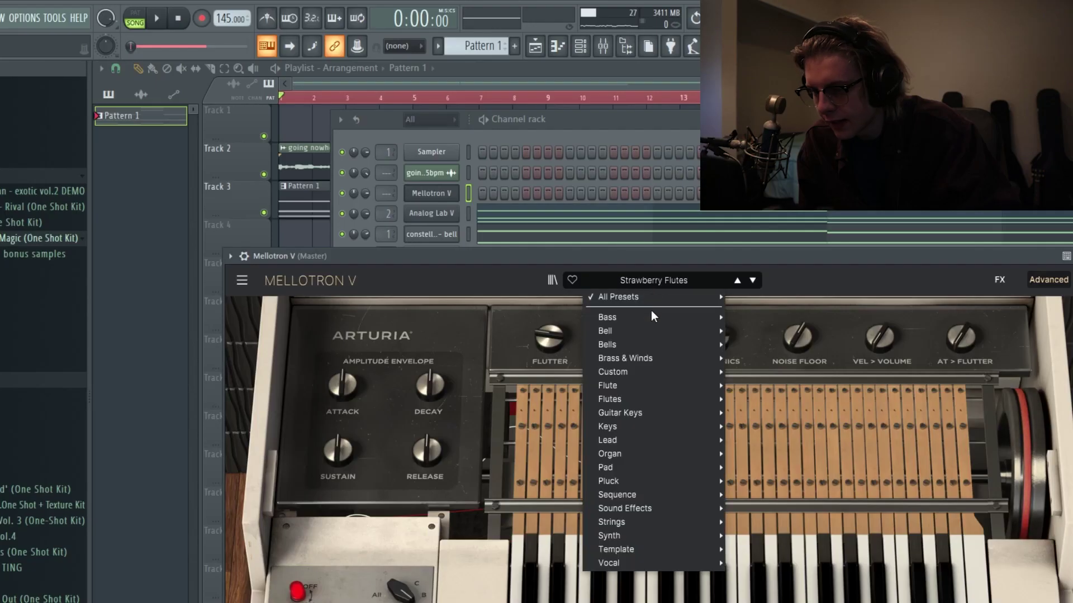
pyautogui.moveTo(654, 428)
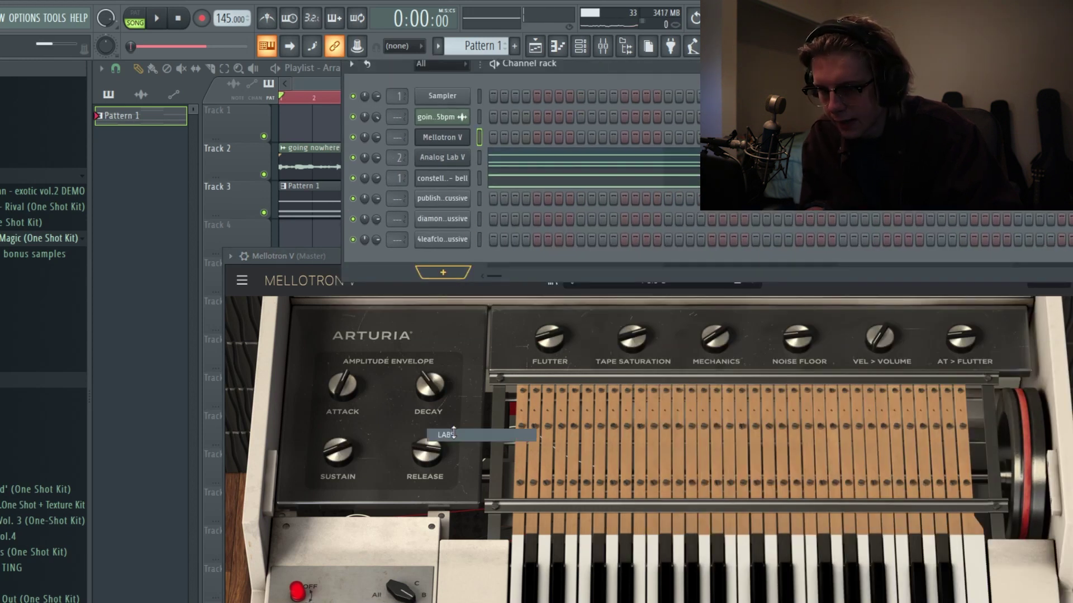
pyautogui.moveTo(453, 434); pyautogui.dragTo(454, 434)
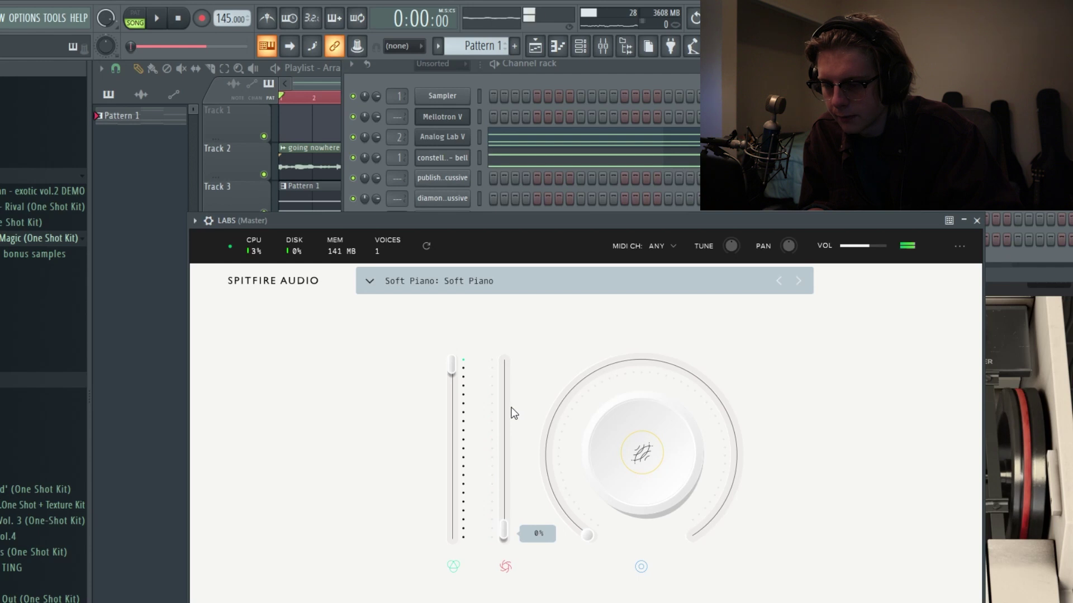
# Route the LABS channel to mixer insert 3
pyautogui.click(613, 62)
pyautogui.click(603, 47)
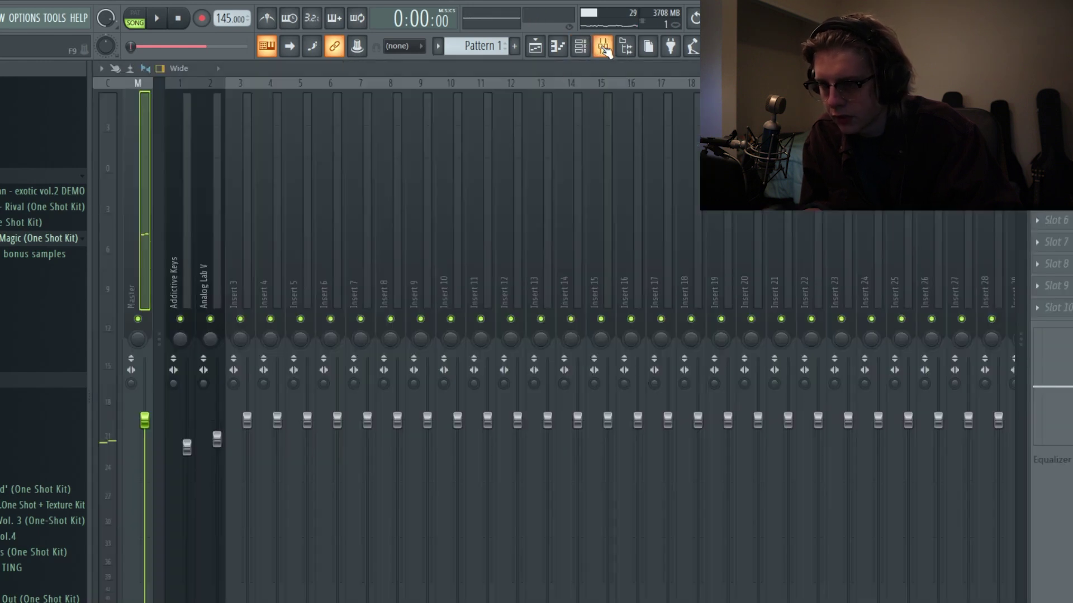
pyautogui.rightClick(218, 251)
pyautogui.click(214, 243)
pyautogui.rightClick(241, 241)
pyautogui.moveTo(355, 234)
pyautogui.click(433, 234)
# Load the saved Addictive Keys mixer track state onto insert 3
pyautogui.rightClick(242, 218)
pyautogui.moveTo(347, 165)
pyautogui.click(436, 167)
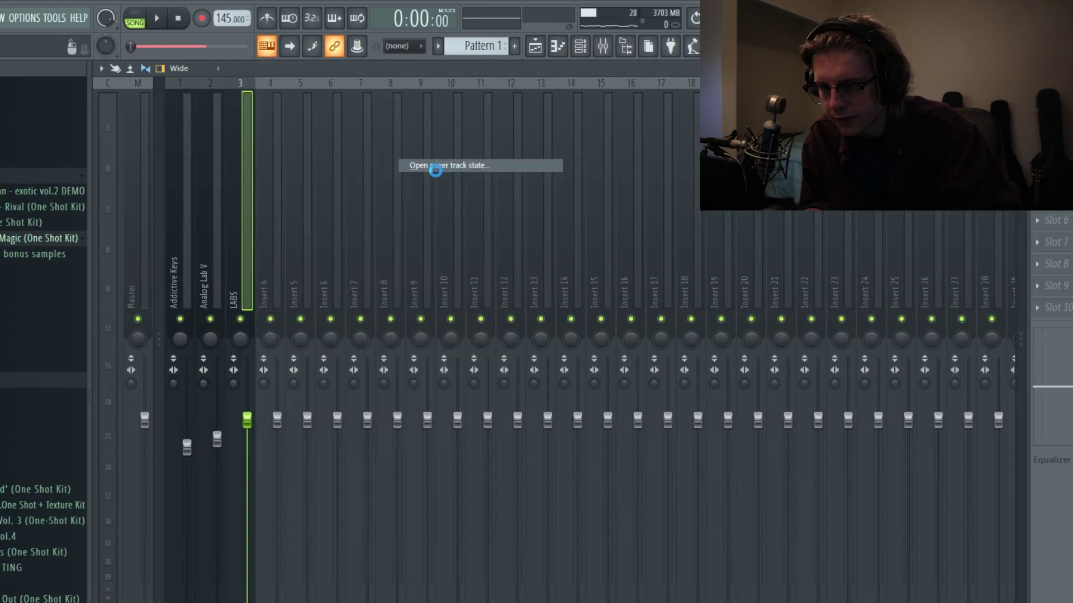
pyautogui.click(306, 243)
pyautogui.click(631, 488)
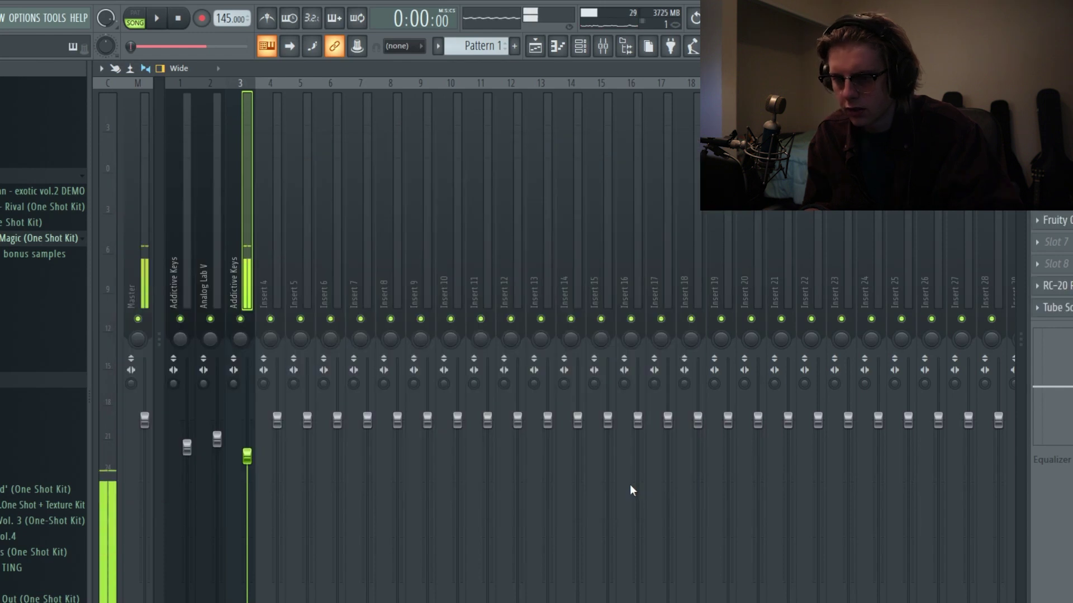
# Raise the volume fader of mixer insert 3 and open its RC-20 Retro Color effect in place of Tube Screamer
pyautogui.moveTo(246, 456); pyautogui.dragTo(247, 418)
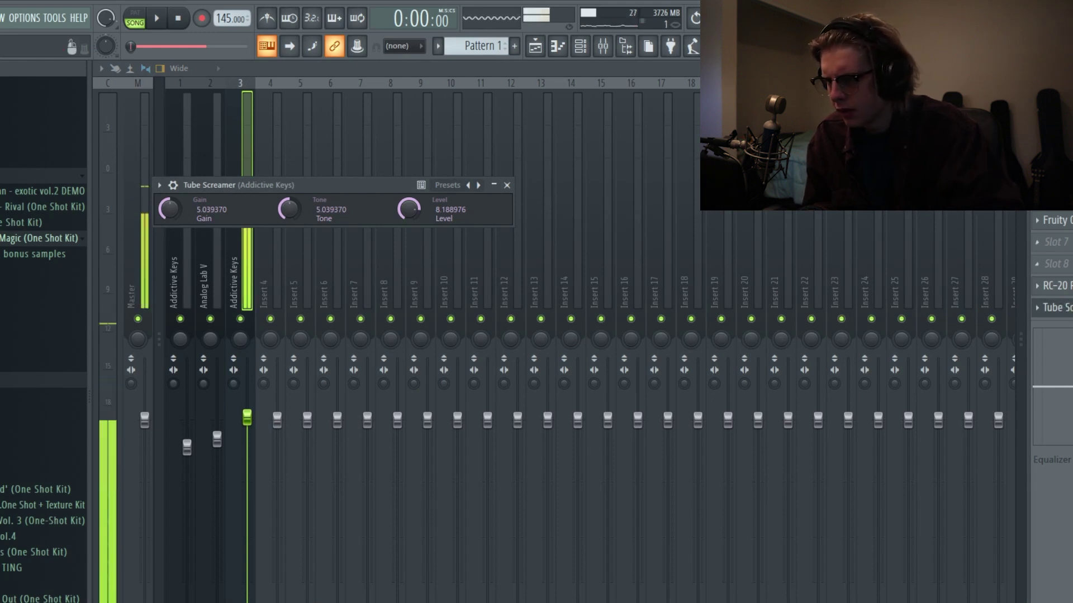
pyautogui.press('Escape')
pyautogui.click(1057, 286)
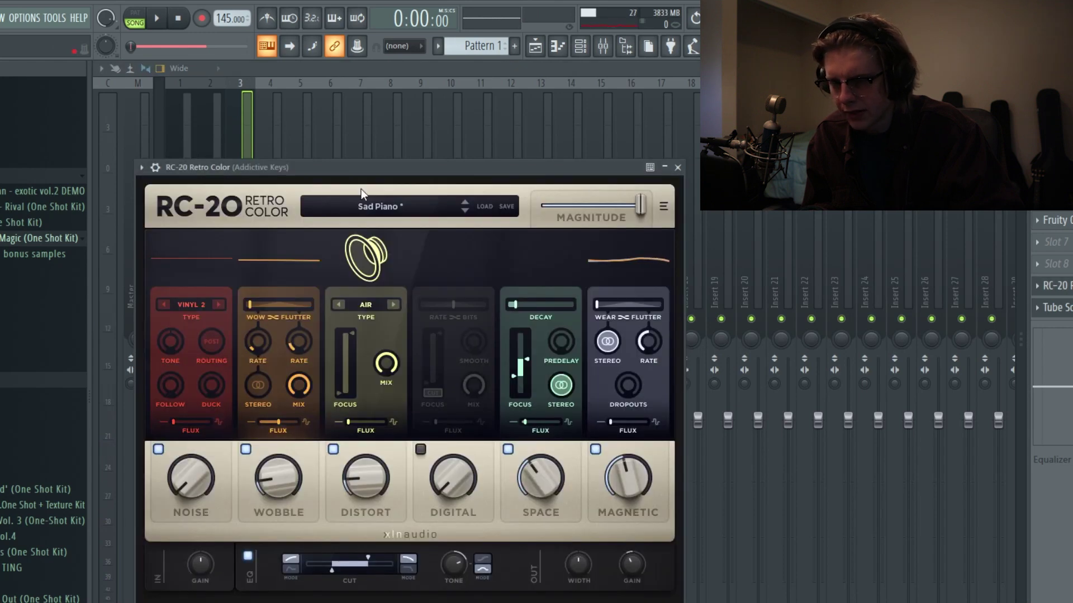
# Close the RC-20 Retro Color window and open the piano roll of the publish - percussive channel
pyautogui.press('Escape')
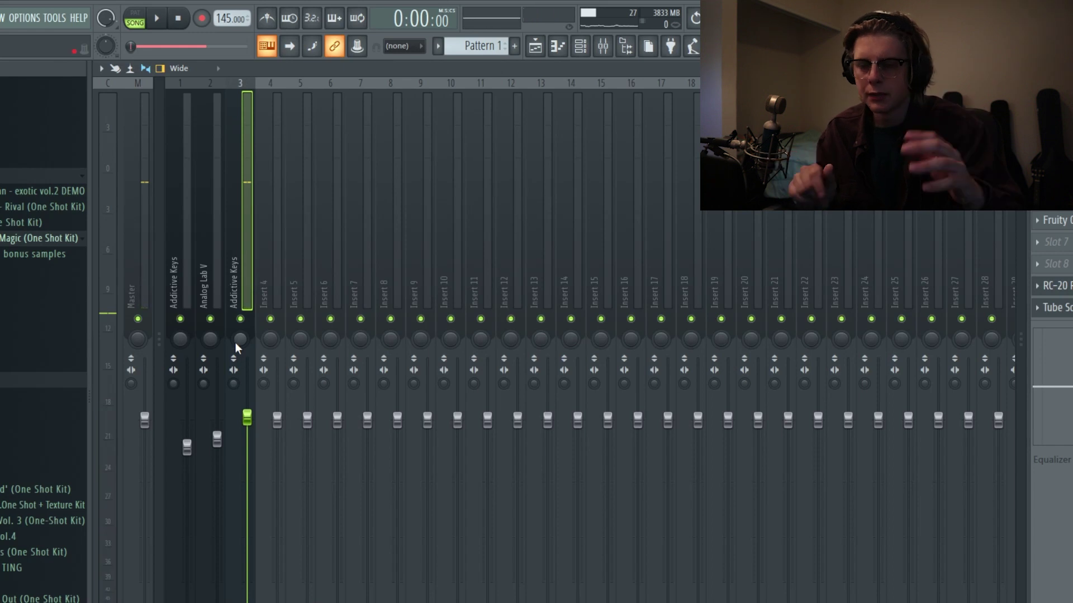
pyautogui.press('F9')
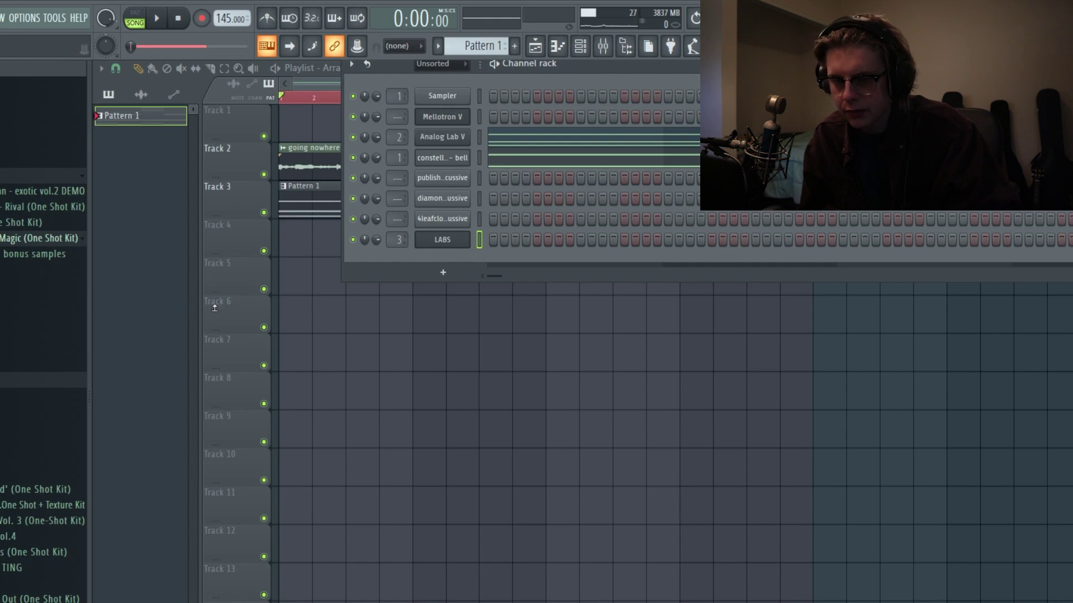
pyautogui.rightClick(469, 178)
pyautogui.click(503, 178)
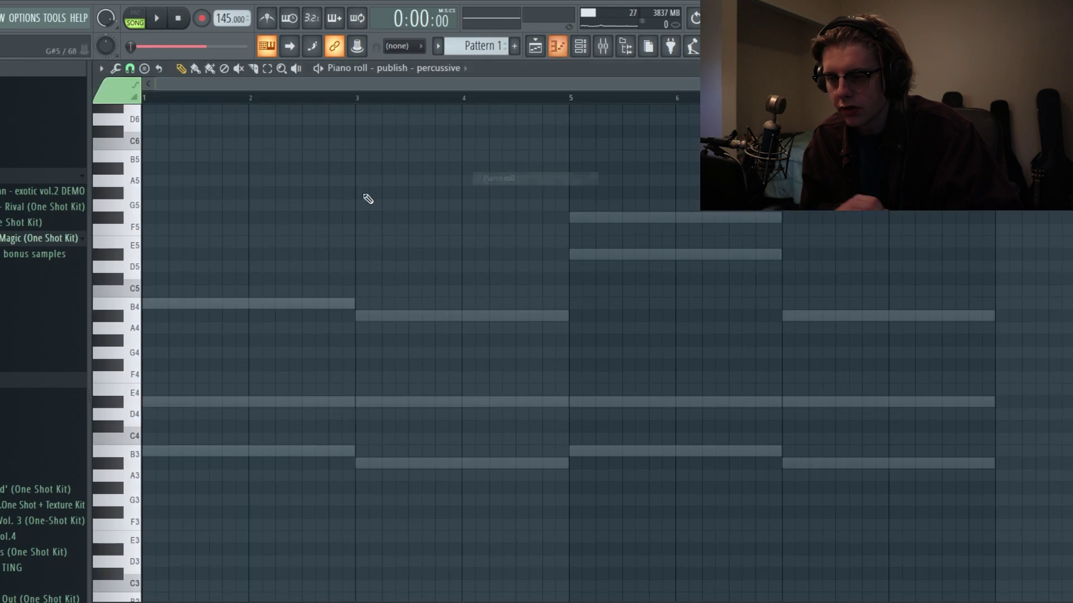
# Draw a short-note melody of B3, A#3, G#3 and D#3 over bars 1 to 8, placing the first note on B3
pyautogui.moveTo(161, 306); pyautogui.dragTo(149, 306)
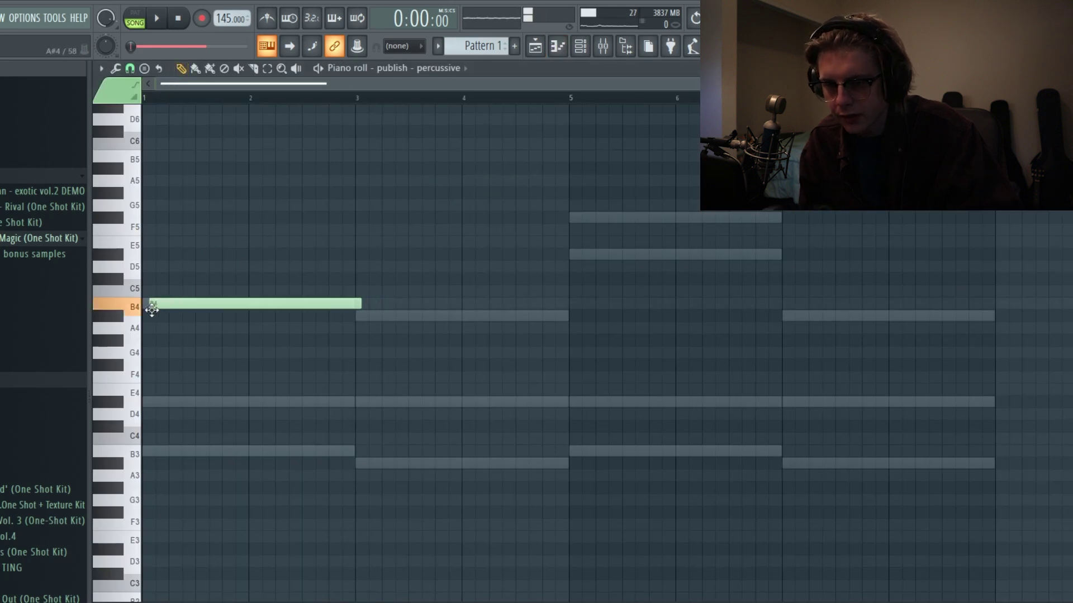
pyautogui.moveTo(182, 400); pyautogui.dragTo(168, 400)
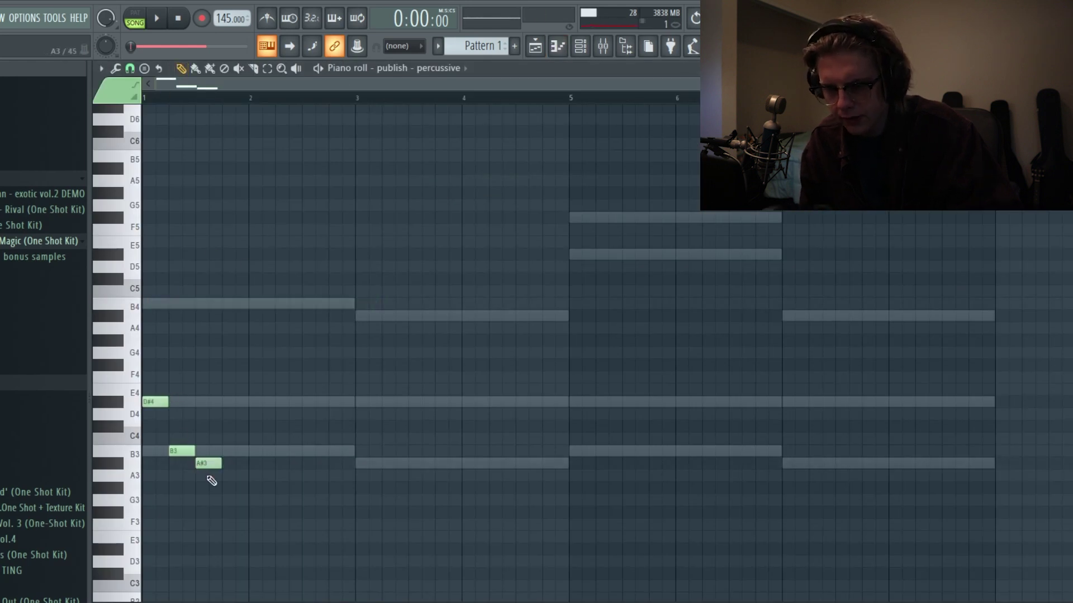
pyautogui.scroll(-2, 212, 481)
pyautogui.click(224, 474)
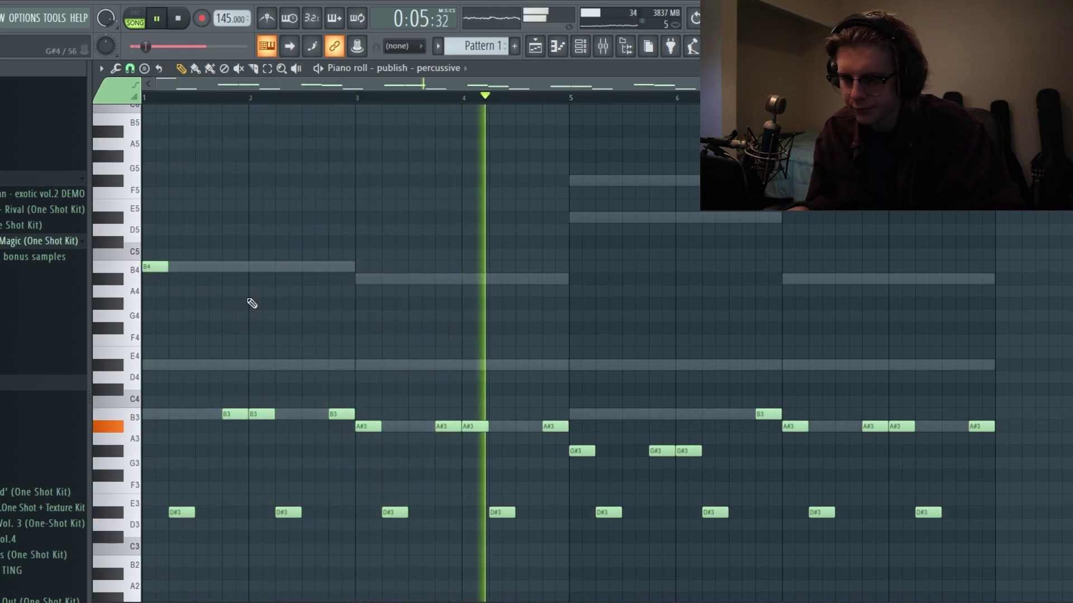
pyautogui.press('space')
pyautogui.moveTo(157, 269); pyautogui.dragTo(132, 422)
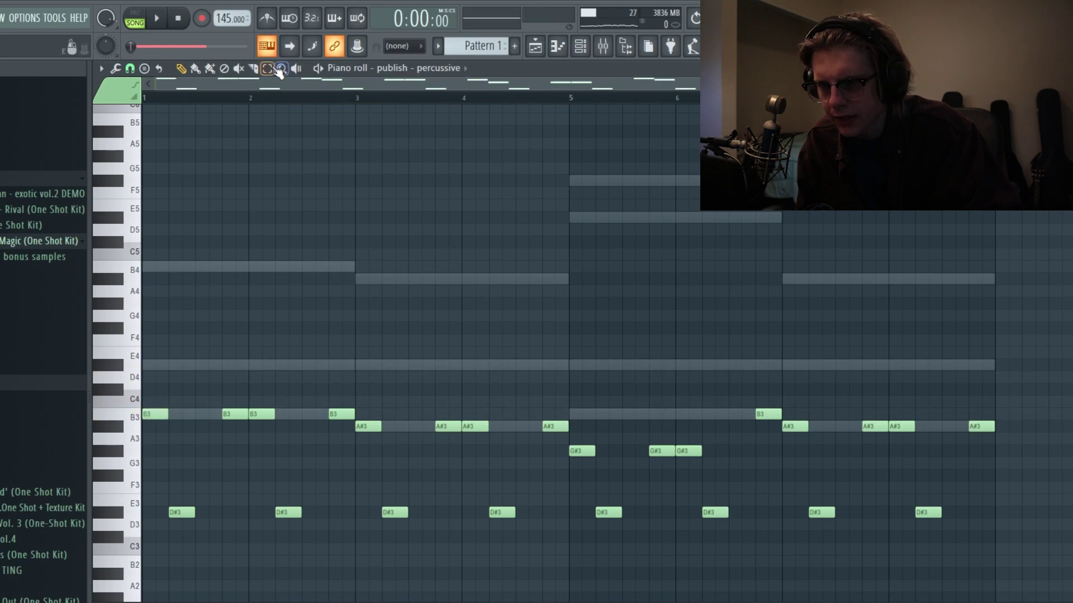
pyautogui.moveTo(1022, 541); pyautogui.dragTo(116, 471)
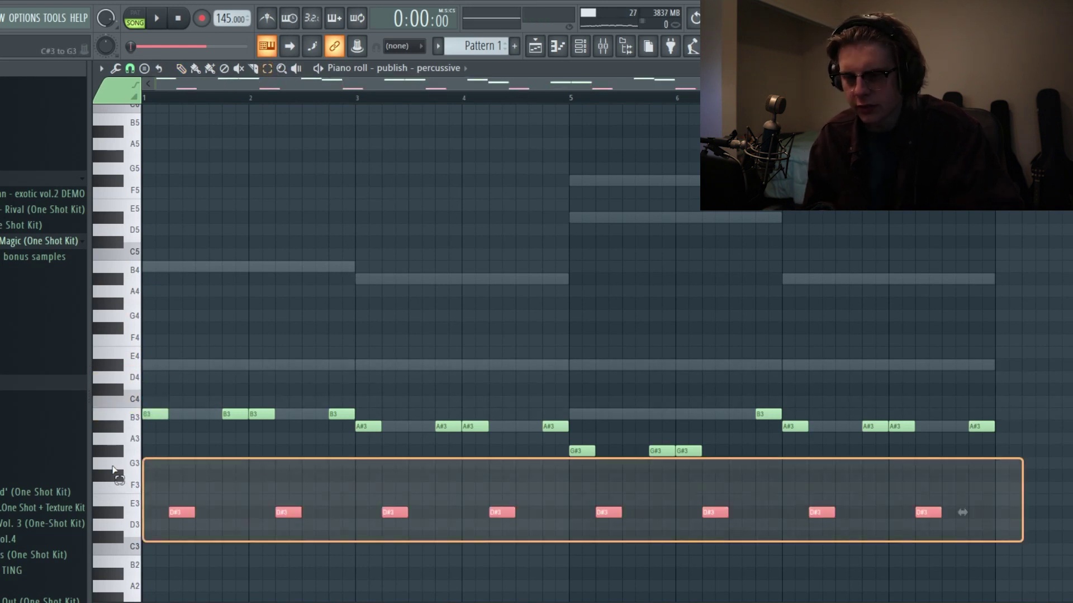
pyautogui.click(285, 369)
pyautogui.moveTo(251, 98); pyautogui.dragTo(95, 106)
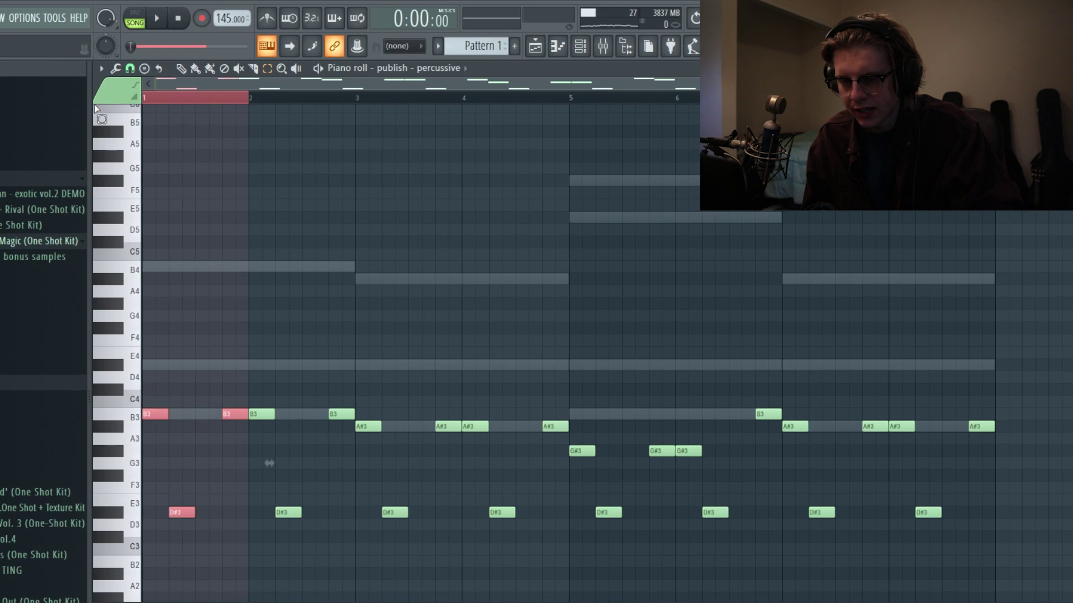
pyautogui.click(218, 112)
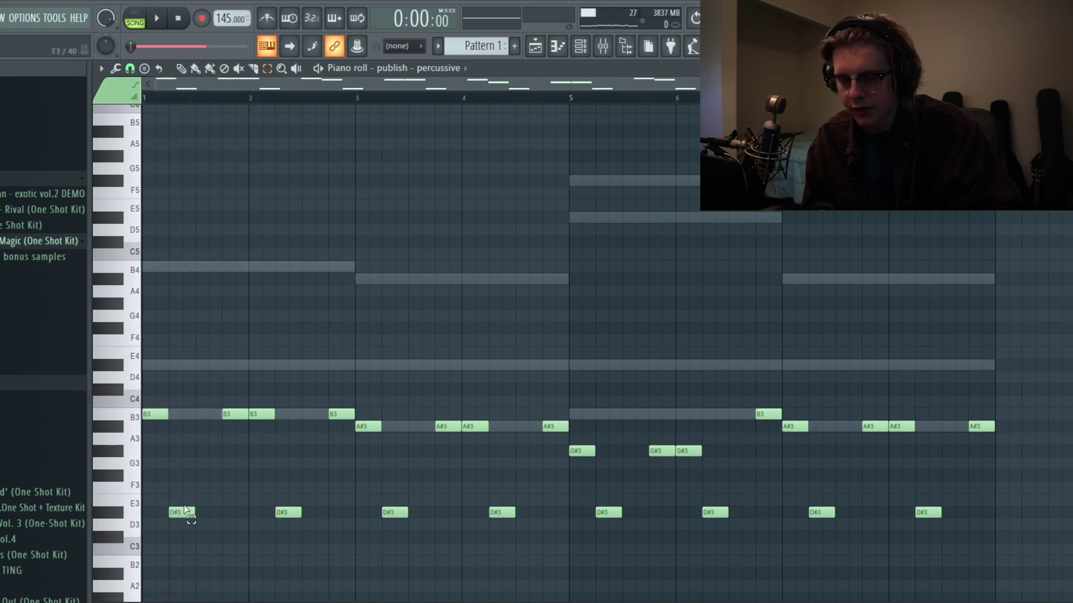
# Copy the D#3 notes into the diamond - percussive channel and delete the D#3 and G#3 notes from publish - percussive
pyautogui.moveTo(173, 506); pyautogui.dragTo(955, 547)
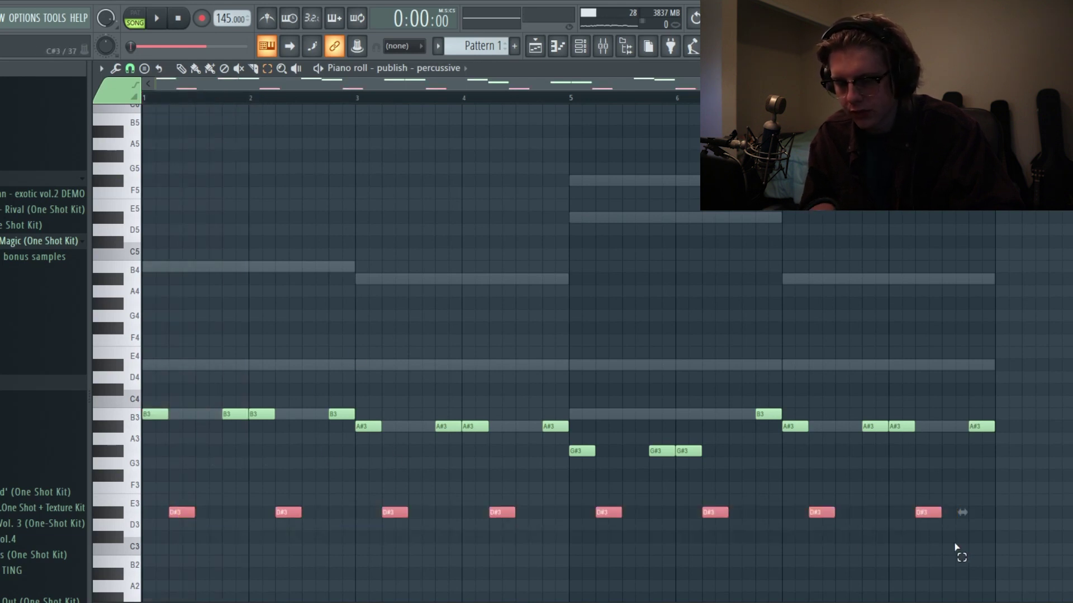
pyautogui.click(428, 68)
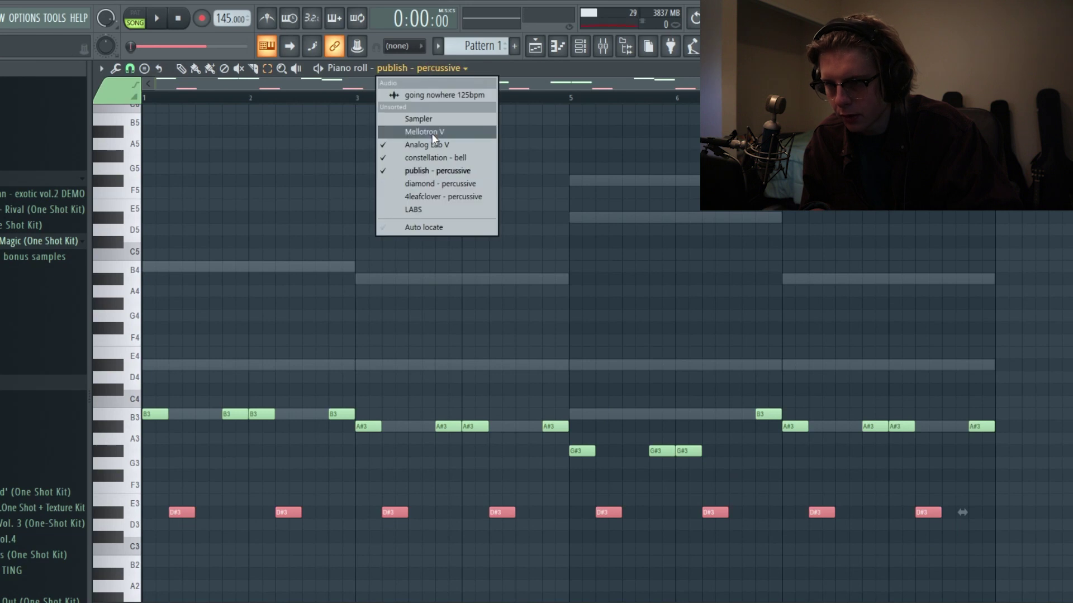
pyautogui.click(425, 189)
pyautogui.click(416, 68)
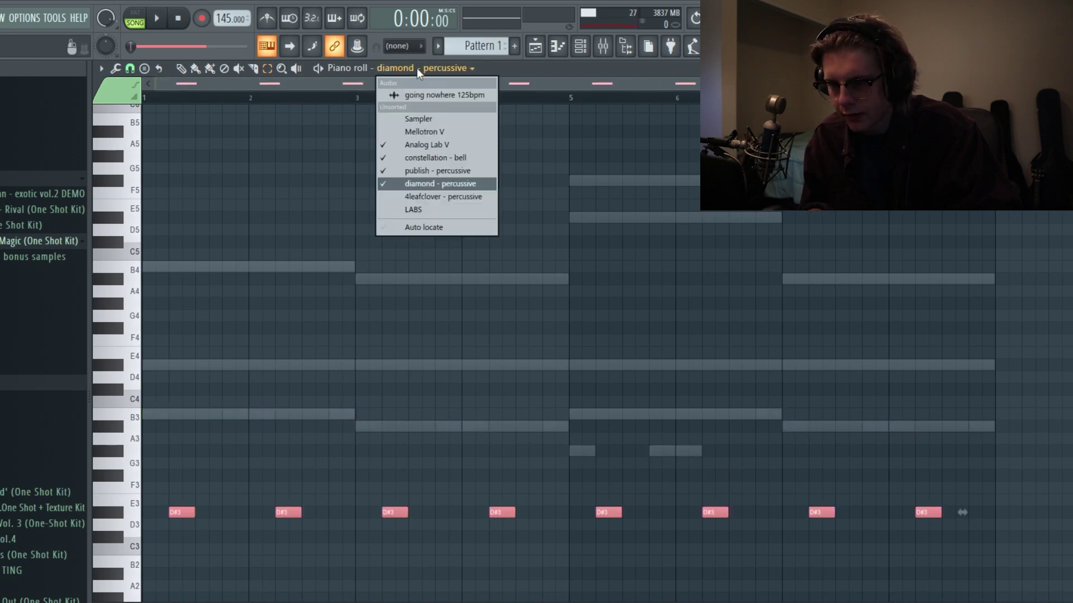
pyautogui.click(423, 173)
pyautogui.moveTo(1024, 573); pyautogui.dragTo(120, 457)
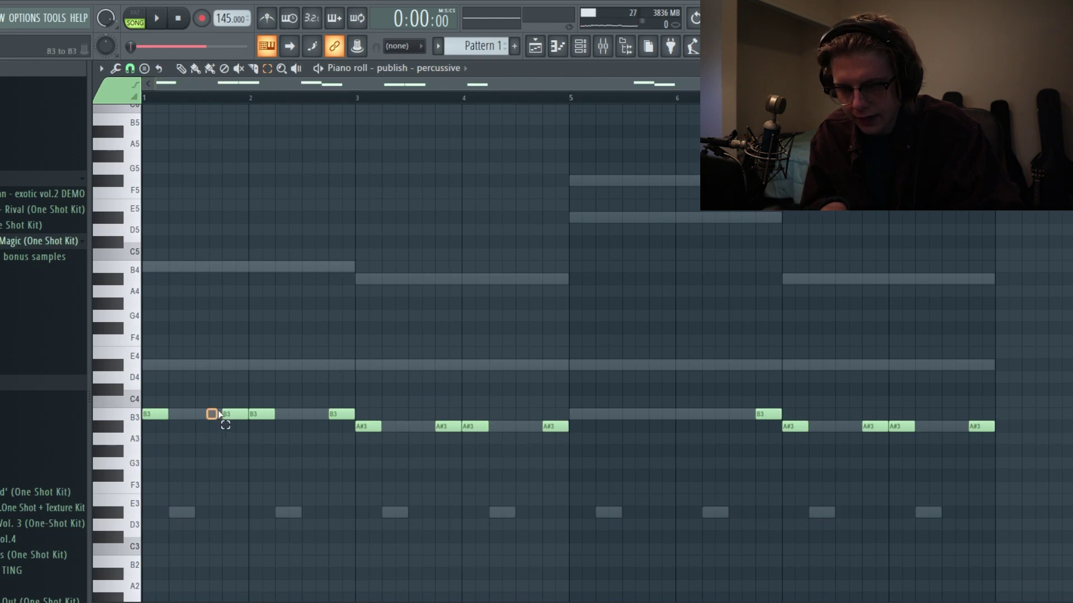
# Copy the B3 and A#3 notes that end bars 1 to 4 and the A#3 notes ending bars 7 and 8 into 4leafclover - percussive
pyautogui.moveTo(218, 411); pyautogui.dragTo(229, 407)
pyautogui.moveTo(317, 419); pyautogui.dragTo(339, 408)
pyautogui.moveTo(424, 433); pyautogui.dragTo(446, 421)
pyautogui.moveTo(530, 433); pyautogui.dragTo(553, 421)
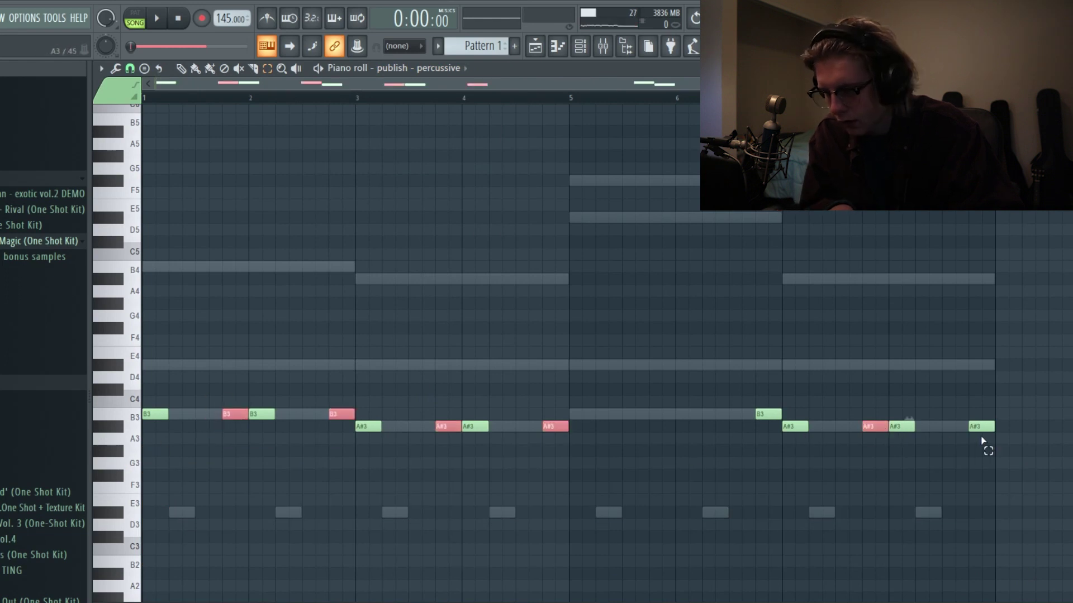
pyautogui.click(417, 68)
pyautogui.click(421, 196)
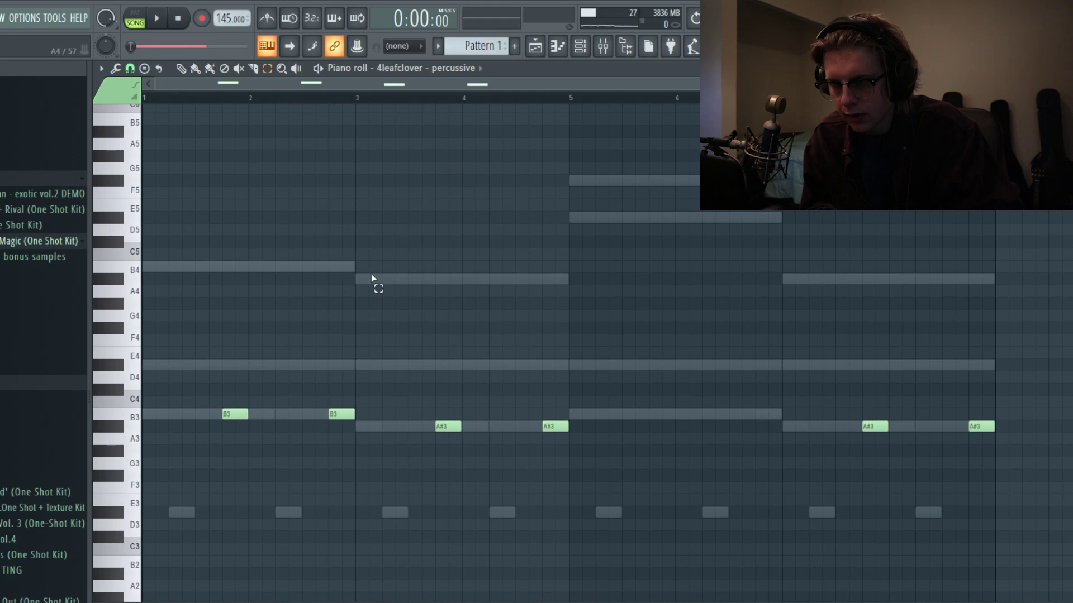
# Delete copied notes from publish - percussive, including those ending bars 1, 2 and 3, and start playback
pyautogui.click(457, 73)
pyautogui.click(433, 171)
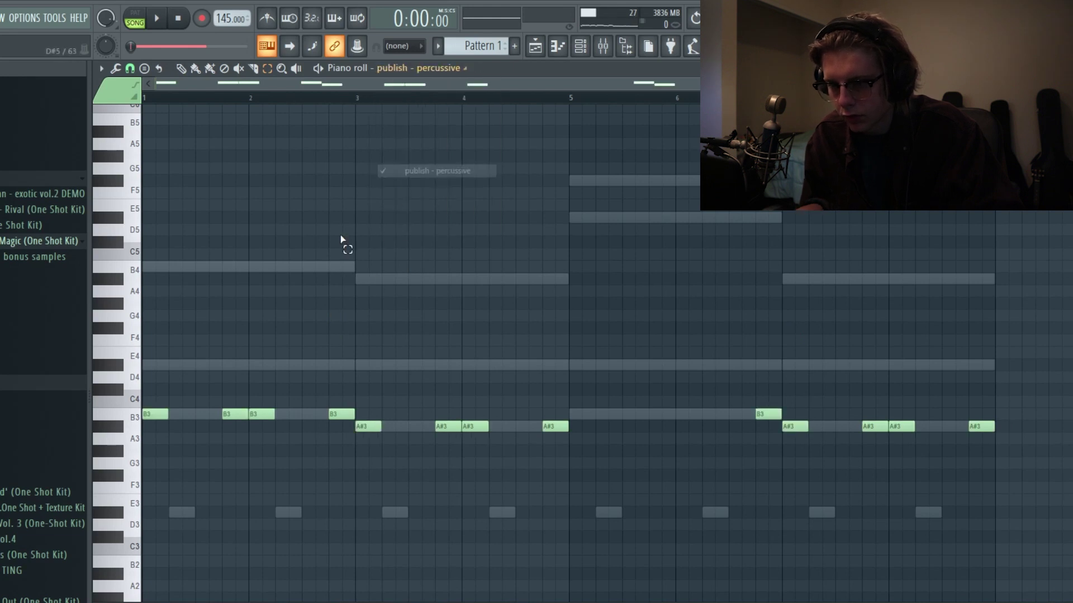
pyautogui.moveTo(228, 397); pyautogui.dragTo(227, 418)
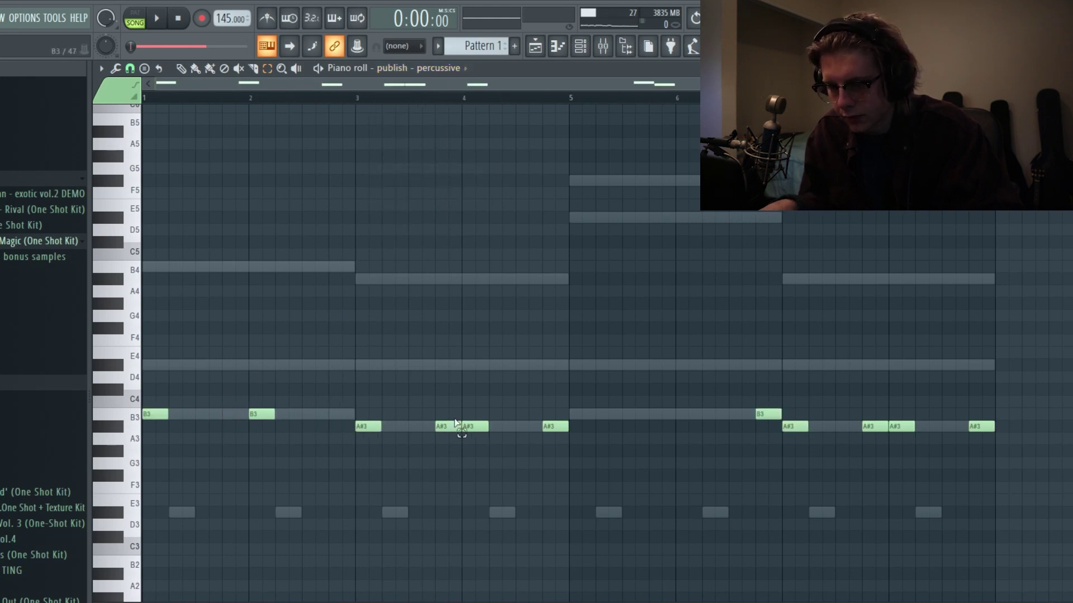
pyautogui.press('space')
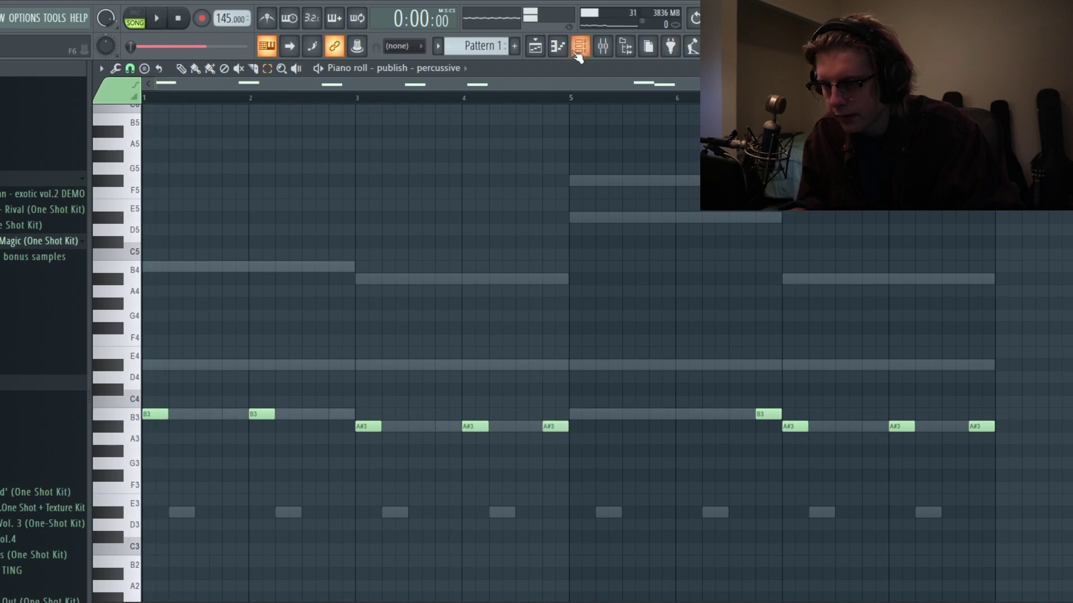
# Lower the diamond - percussive notes in bars 3–4 and 7–8 to D#3 and raise the 4leafclover - percussive notes an octave
pyautogui.press('F6')
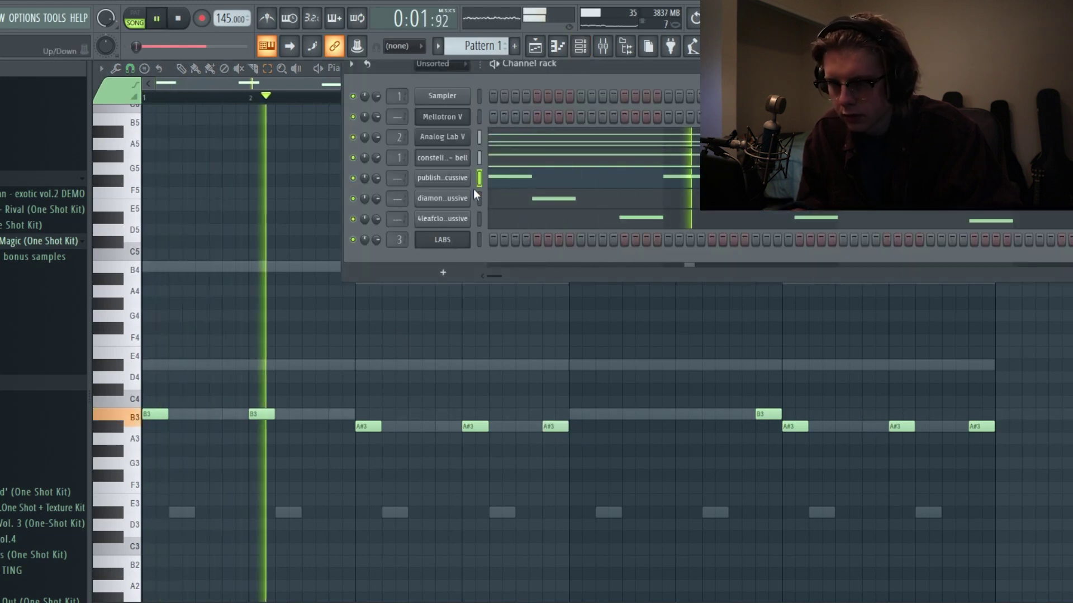
pyautogui.press('space')
pyautogui.press('F9')
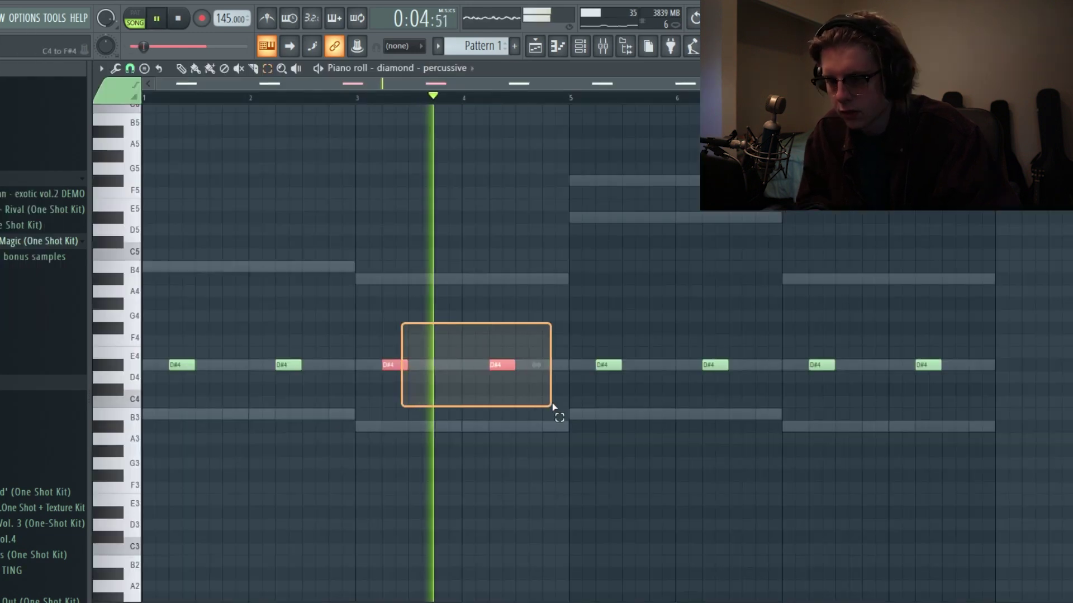
pyautogui.hotkey('ctrl', 'Down')
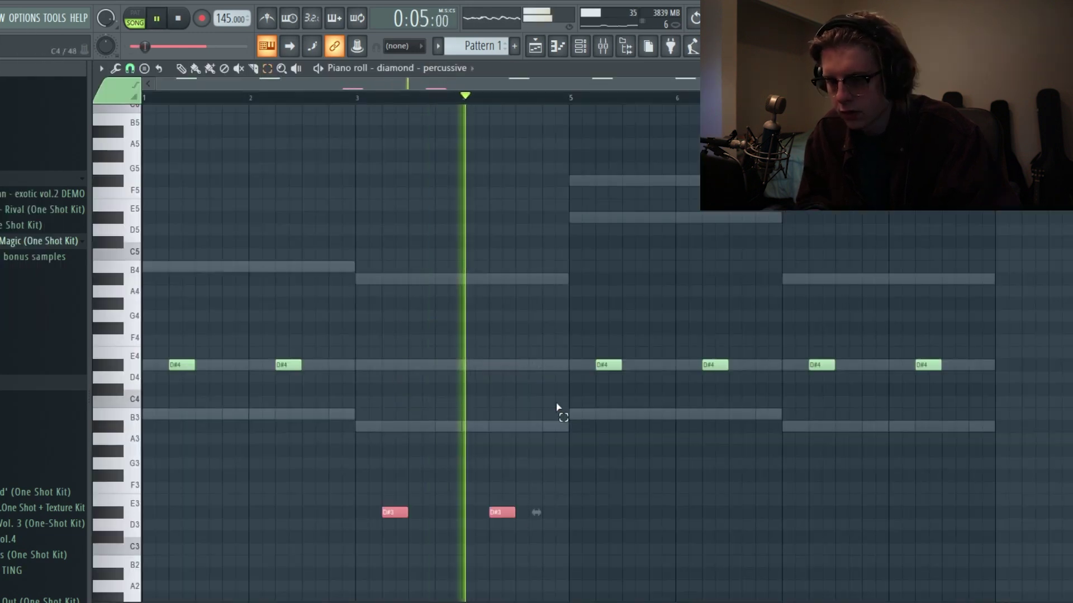
pyautogui.moveTo(815, 360); pyautogui.dragTo(986, 395)
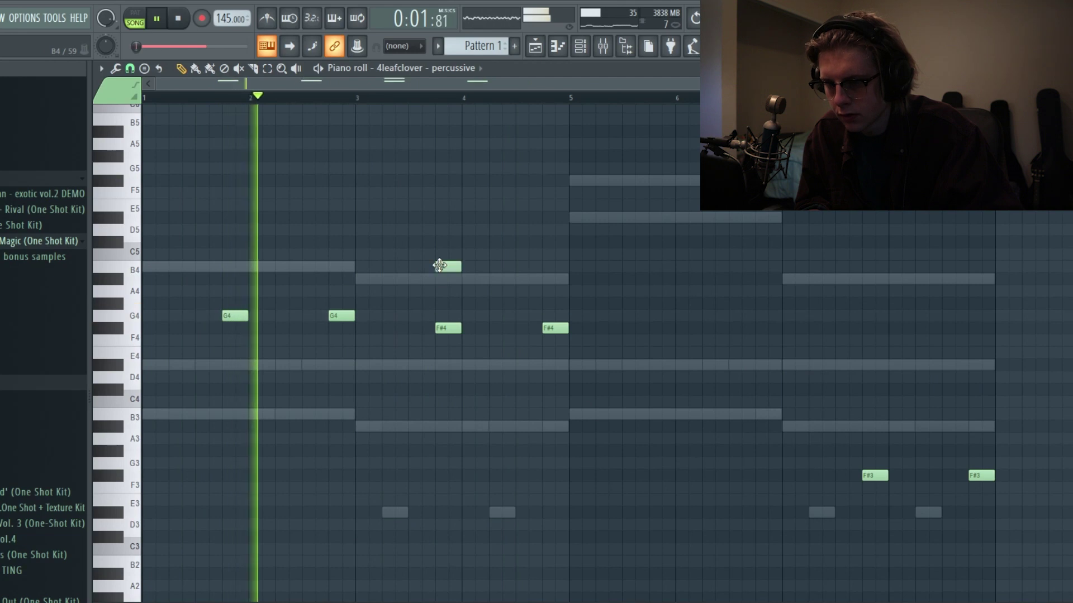
pyautogui.hotkey('ctrl', 'Up')
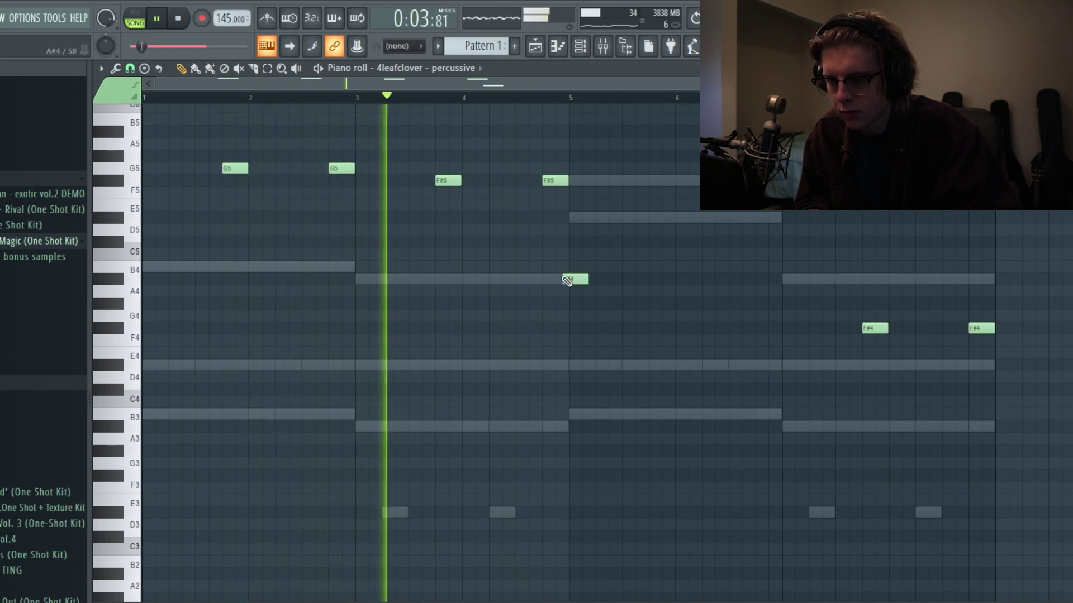
# Reverse the rendered publish - percussive audio clip on Track 7 and route it to mixer insert 5
pyautogui.press('F9')
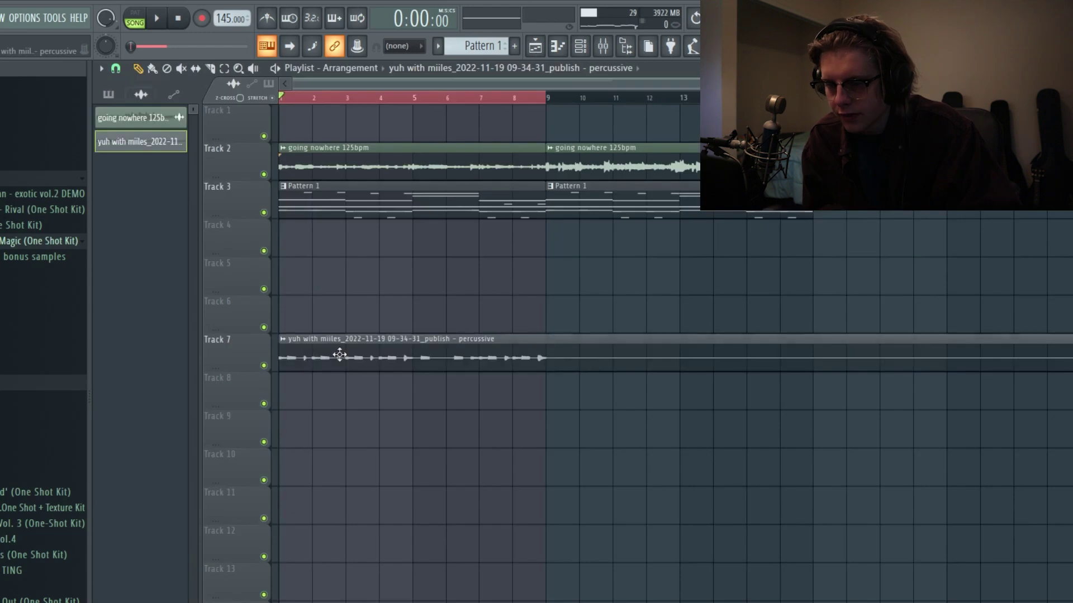
pyautogui.doubleClick(340, 355)
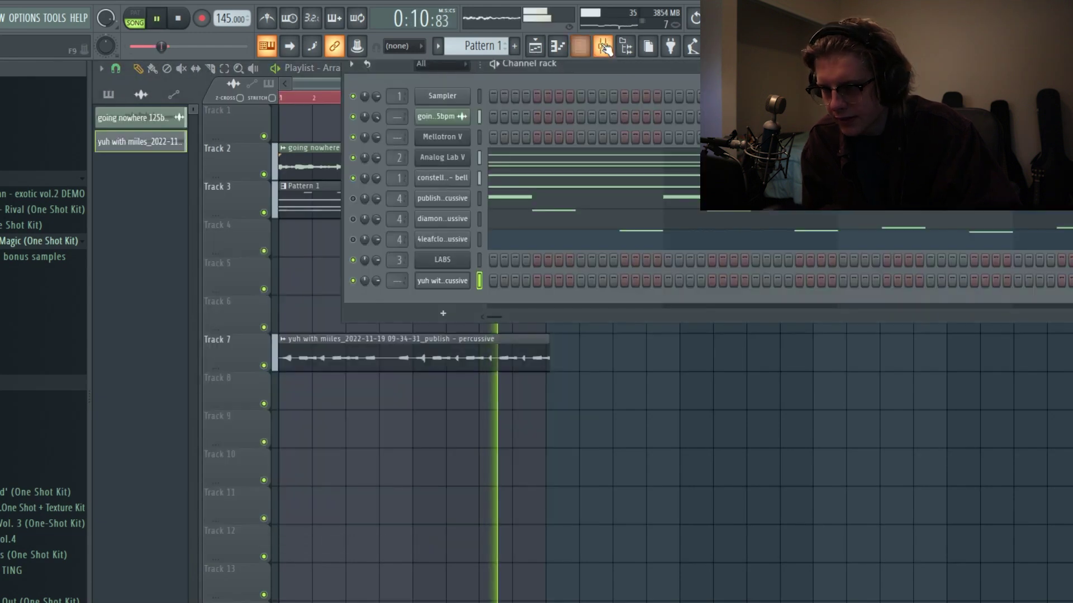
pyautogui.press('F9')
pyautogui.rightClick(299, 233)
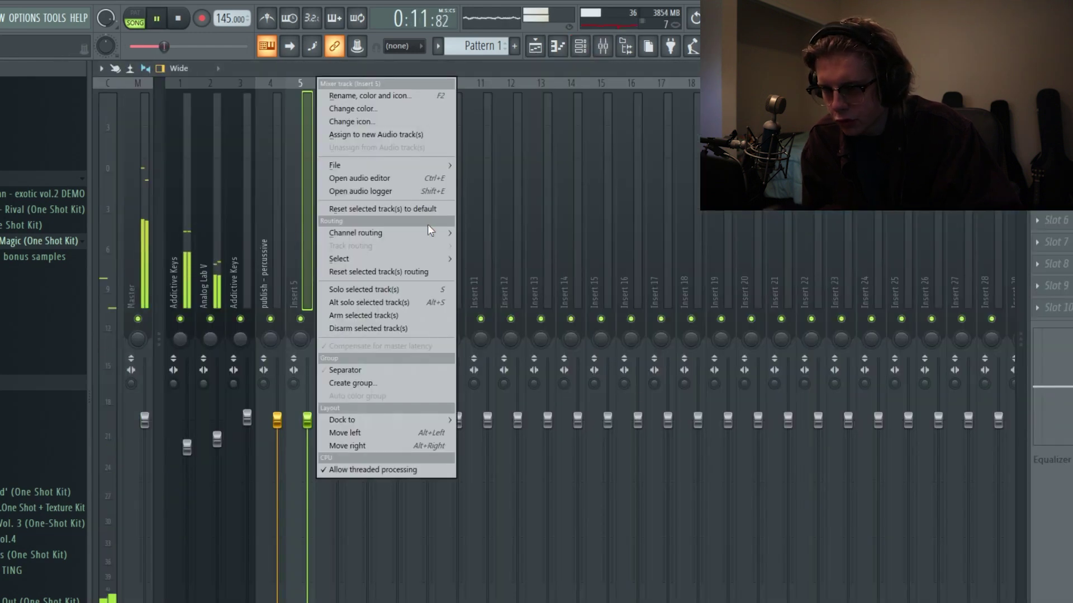
pyautogui.click(464, 233)
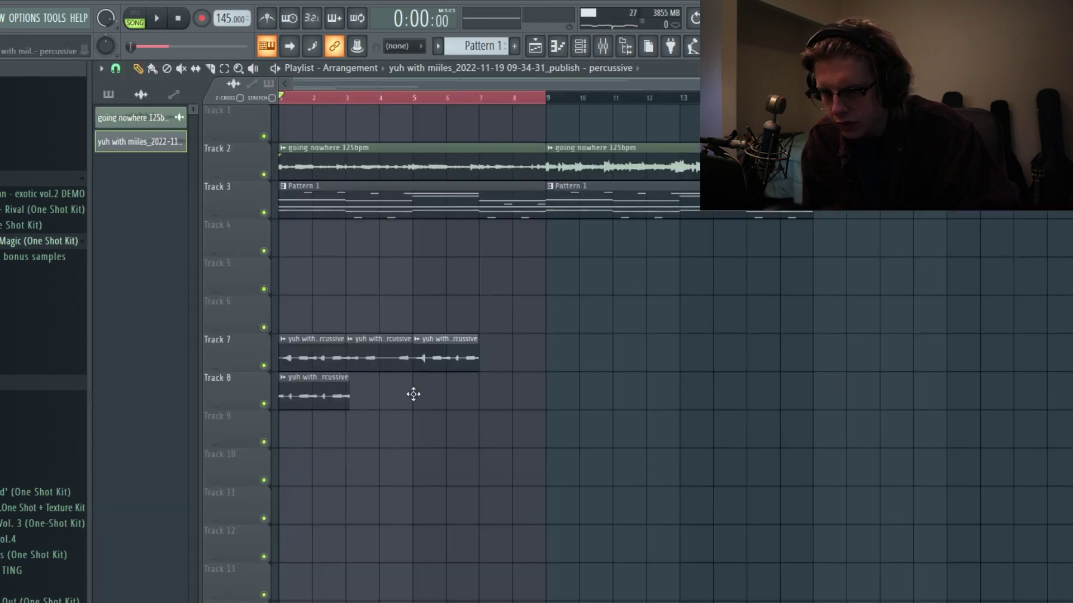
# Rearrange the two-bar slices of the reversed percussive clip on Track 8 so they fill bars 1 to 8
pyautogui.moveTo(445, 357); pyautogui.dragTo(378, 394)
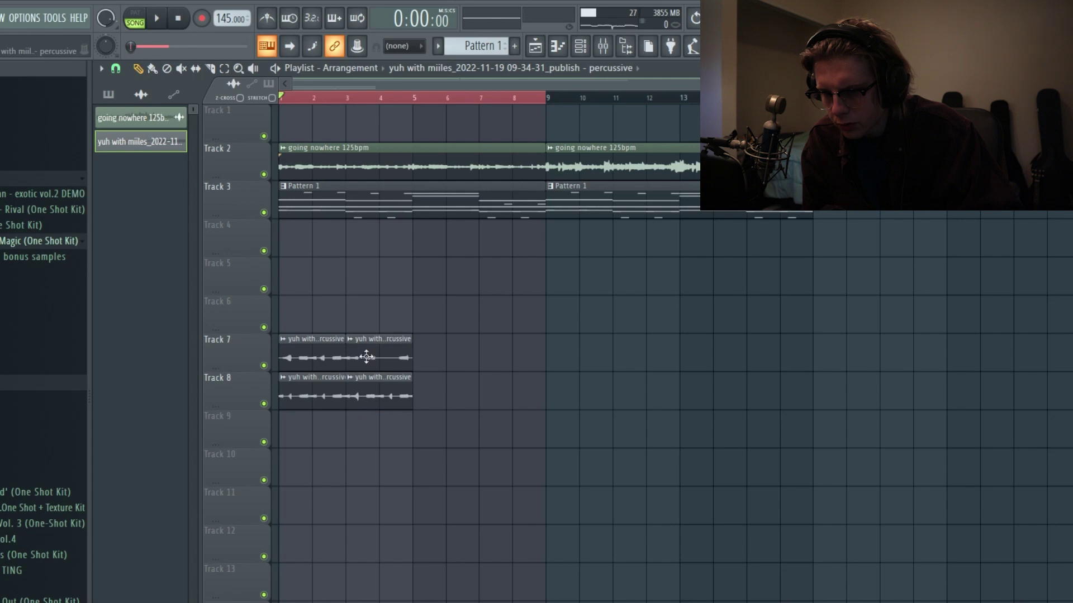
pyautogui.moveTo(366, 354); pyautogui.dragTo(439, 388)
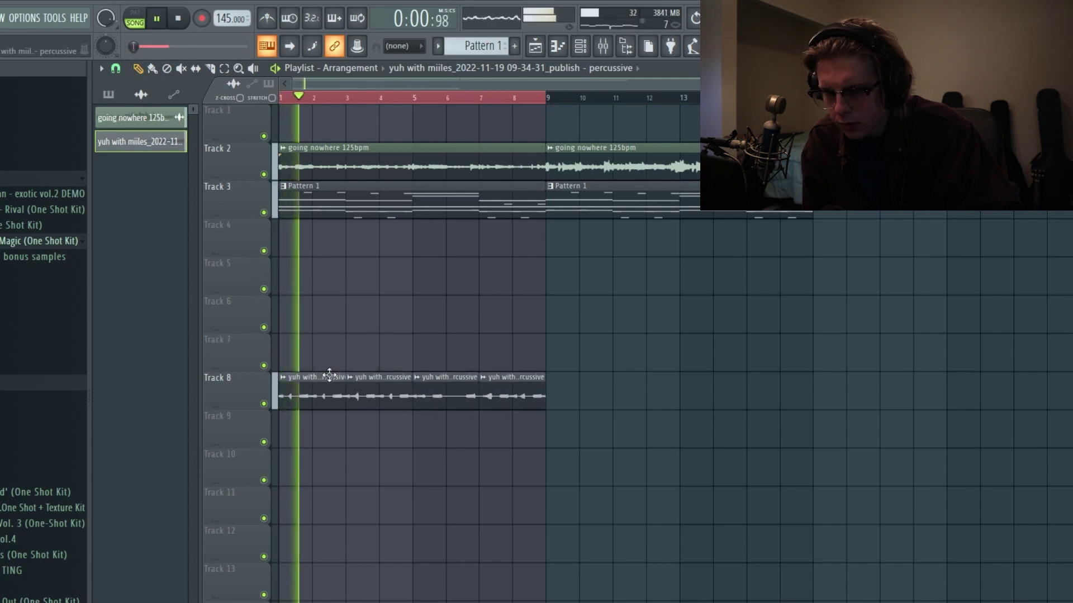
# Check the reversed clip's channel settings and load the a4 effects chain onto mixer insert 5
pyautogui.doubleClick(329, 374)
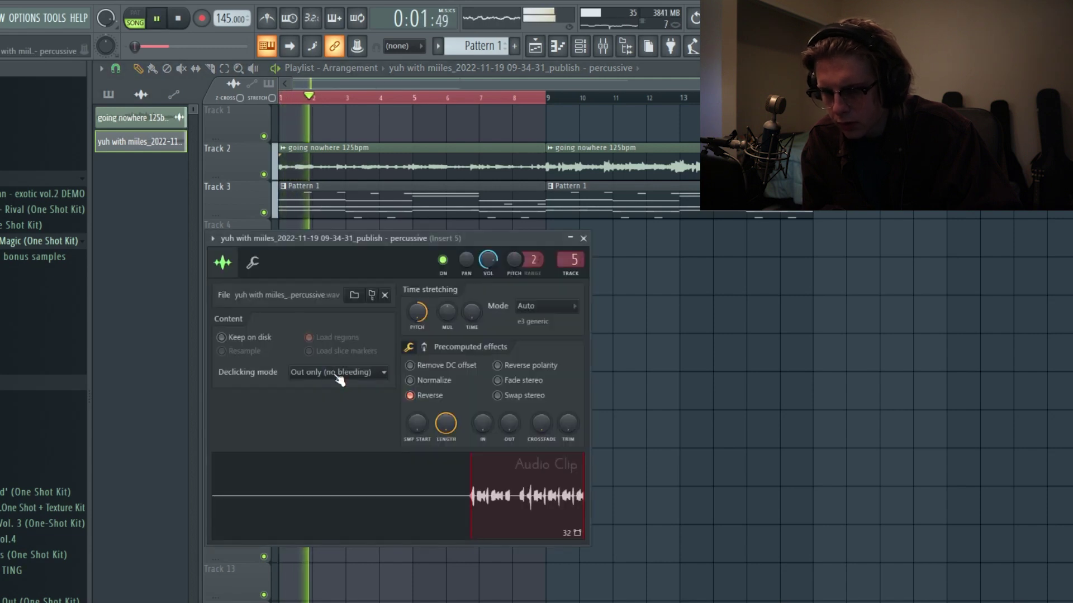
pyautogui.click(548, 87)
pyautogui.press('F9')
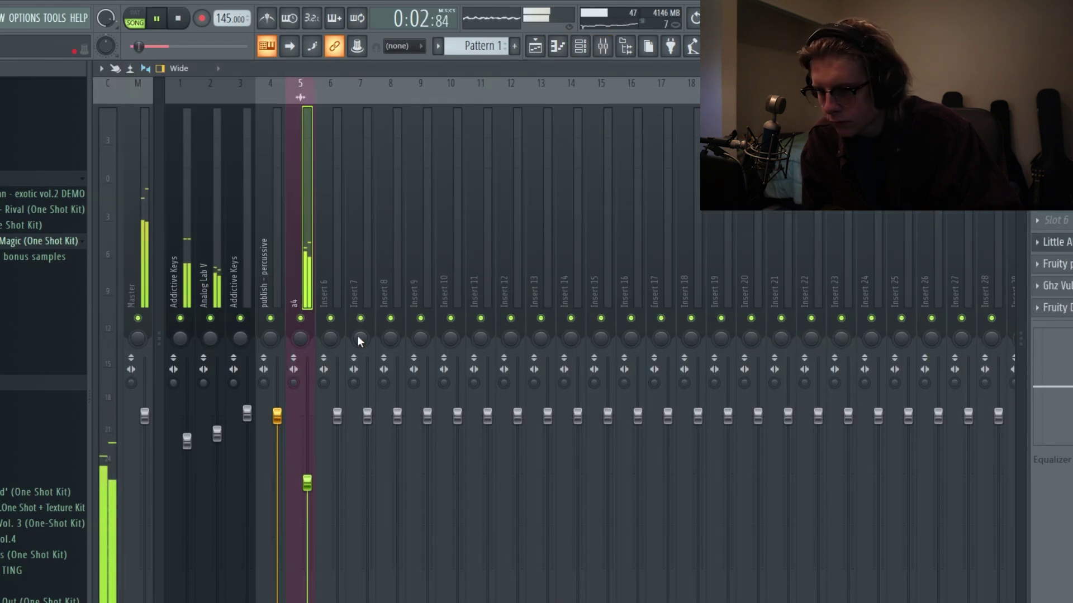
# Roll off the lows of insert 5 with band 1 of Fruity parametric EQ 2 and raise the insert's volume fader
pyautogui.click(1057, 264)
pyautogui.moveTo(180, 265); pyautogui.dragTo(239, 345)
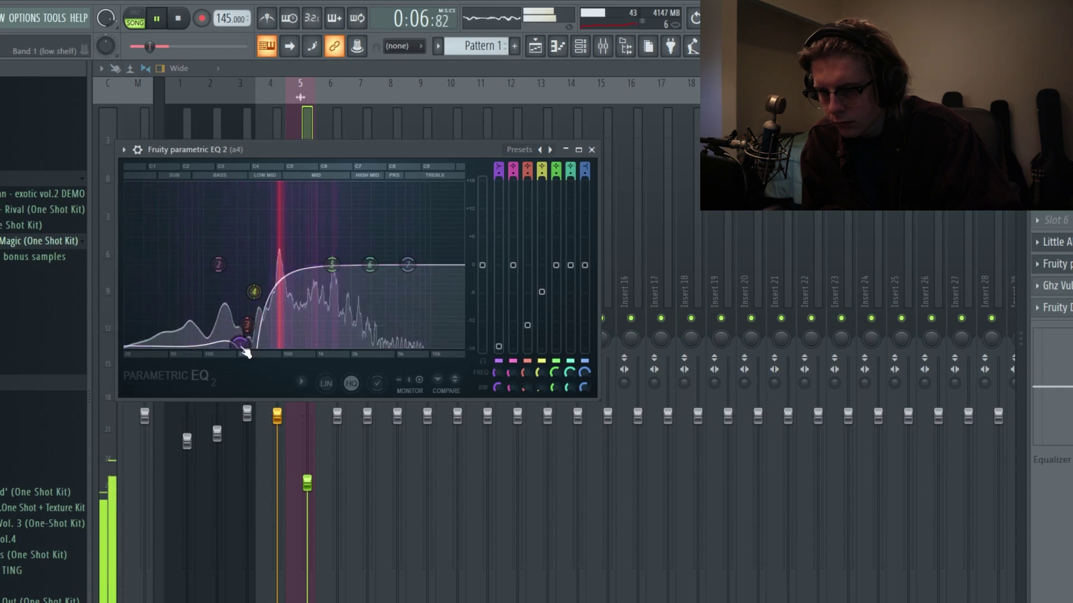
pyautogui.click(314, 118)
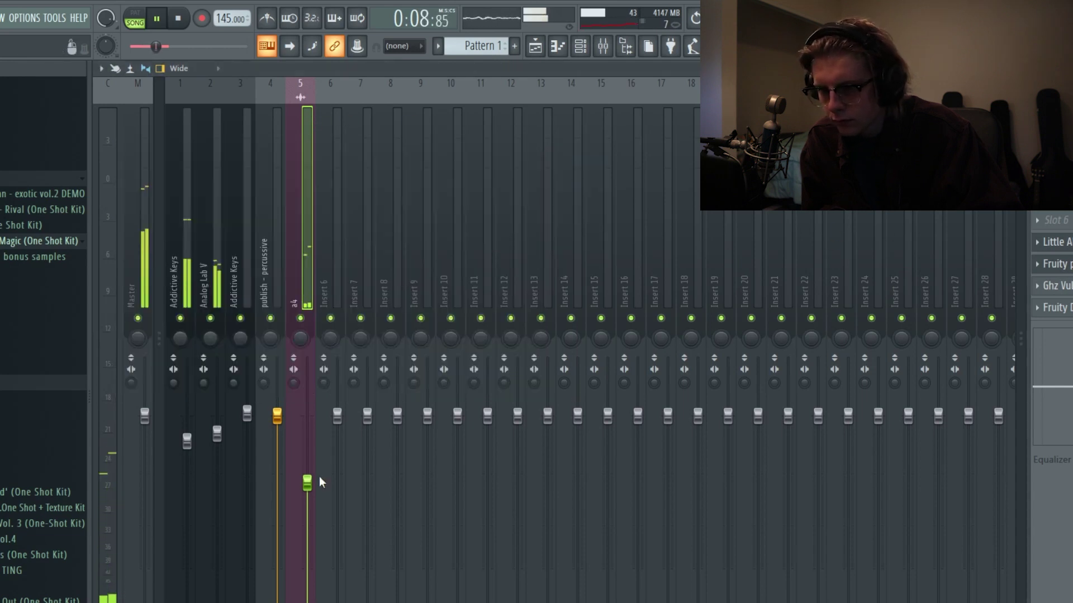
pyautogui.moveTo(317, 482); pyautogui.dragTo(313, 454)
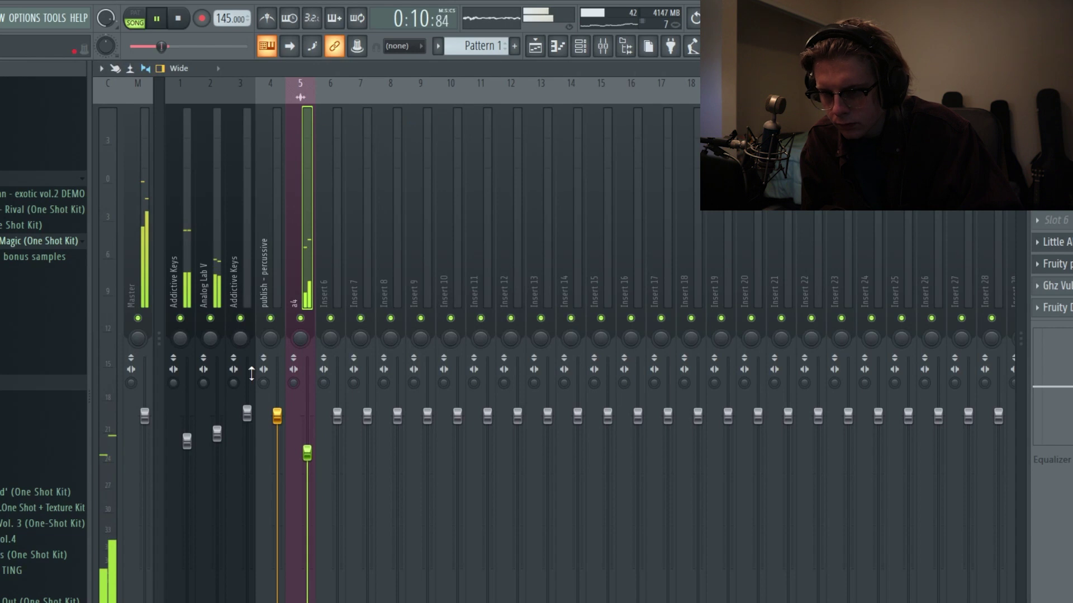
# Mute the going nowhere sample on Track 2, play the remaining layers, and bring up the Channel rack
pyautogui.click(534, 46)
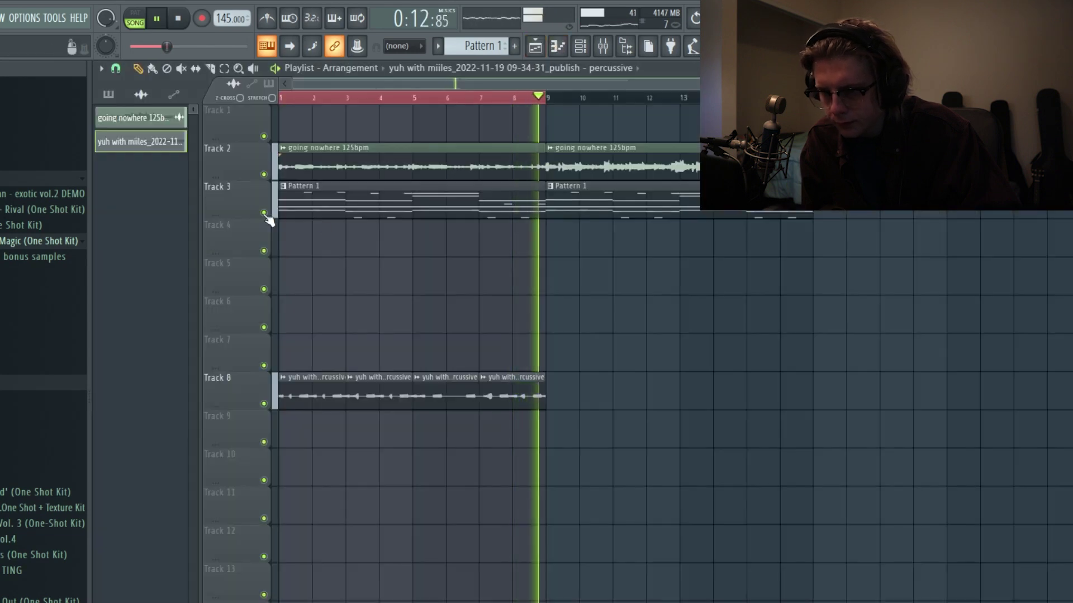
pyautogui.press('space')
pyautogui.click(264, 175)
pyautogui.press('space')
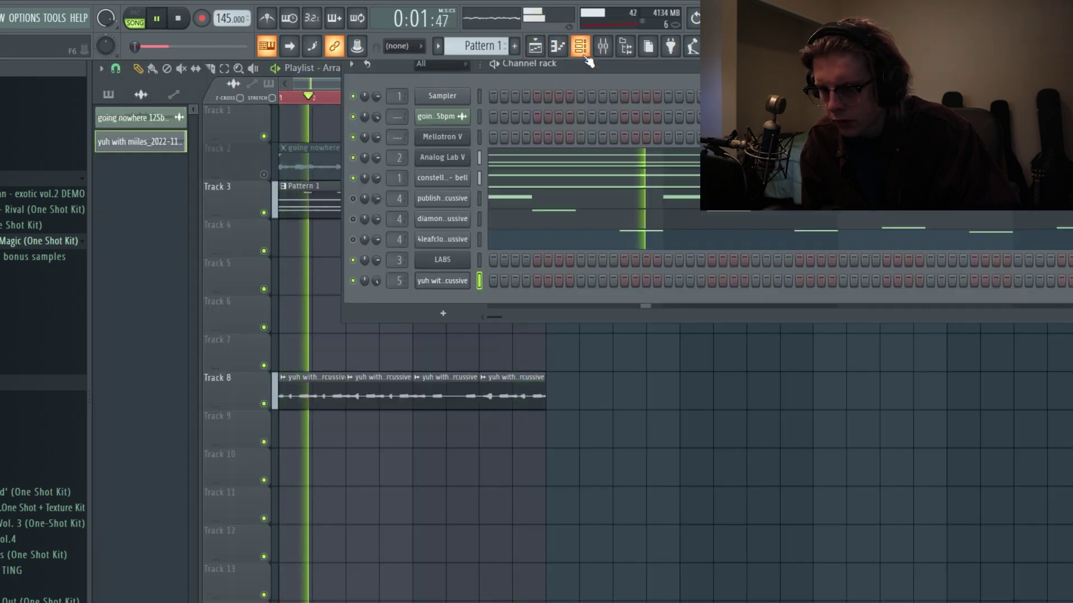
pyautogui.press('F6')
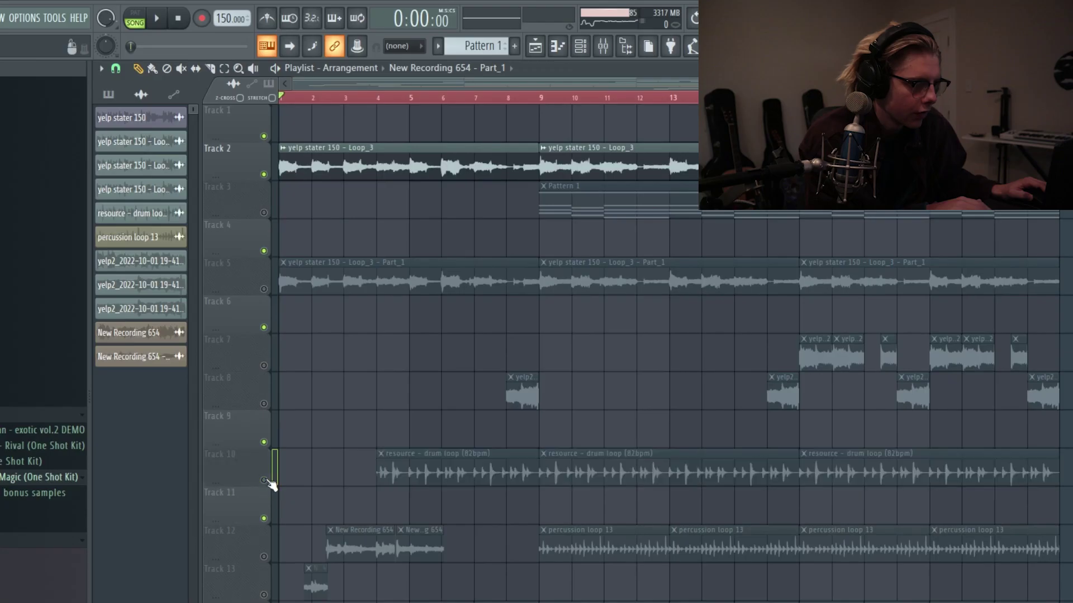
# Play the yelp stater 150 - Loop_3 clip on Track 2 and review its sample settings
pyautogui.scroll(-5, 376, 366)
pyautogui.scroll(5, 378, 366)
pyautogui.press('space')
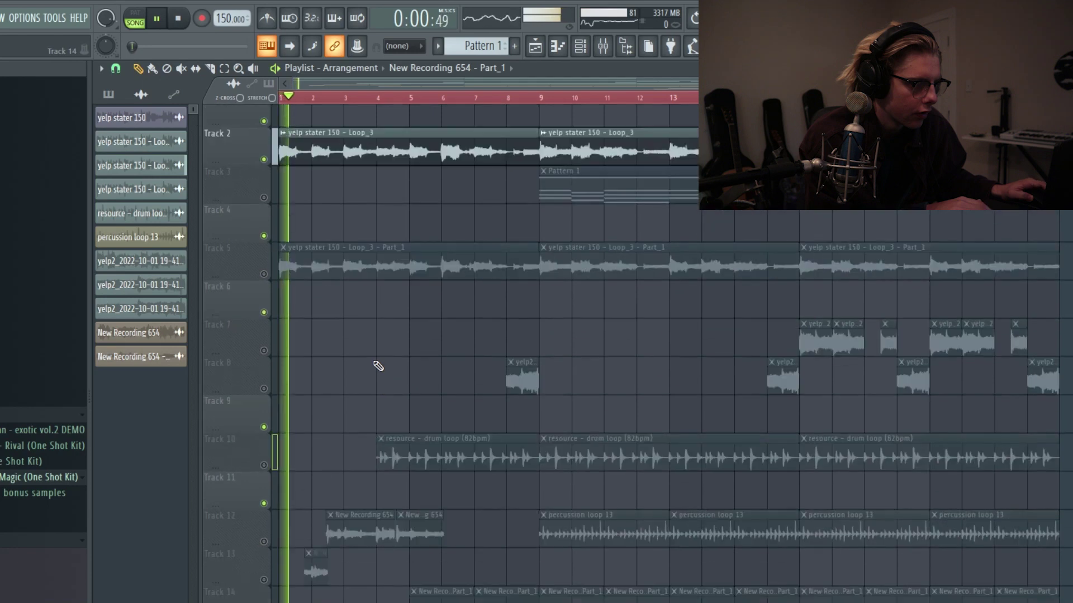
pyautogui.scroll(1, 378, 365)
pyautogui.doubleClick(359, 158)
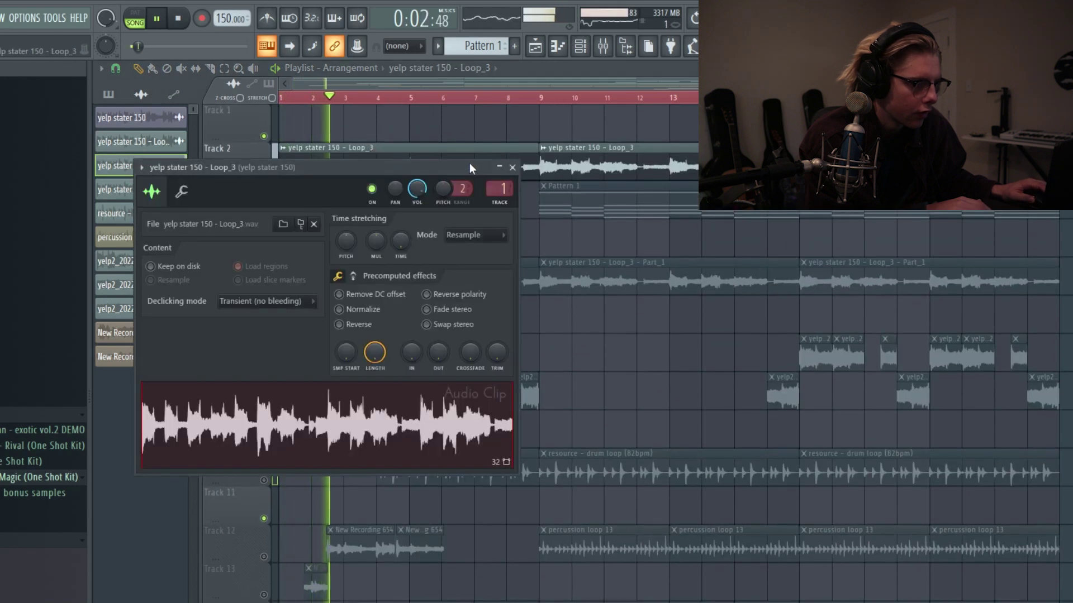
pyautogui.click(513, 167)
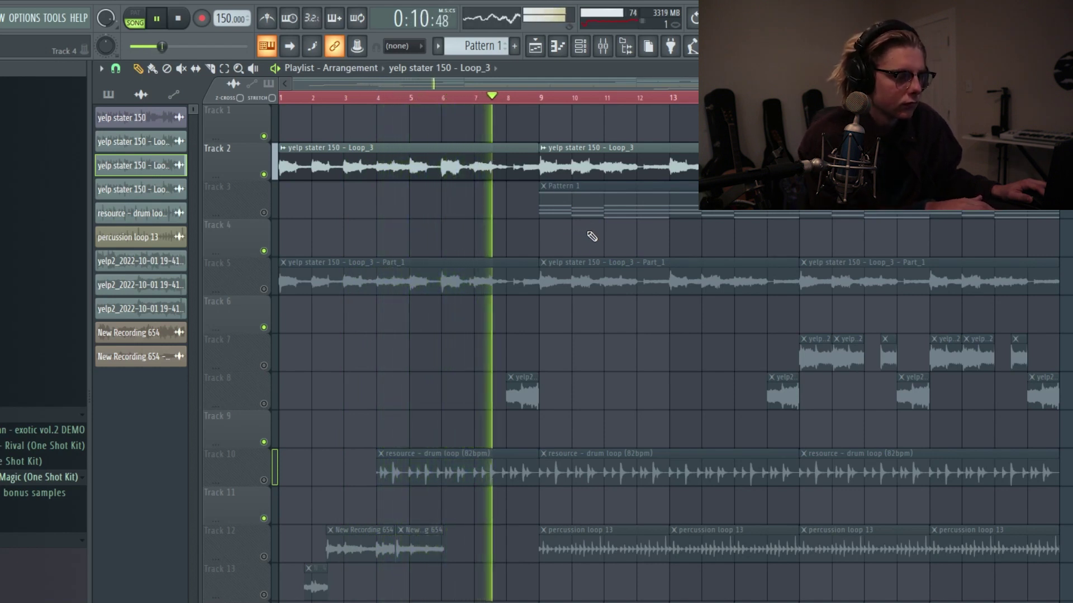
# Examine the Fruity parametric EQ 2 curve on the yelp stater 150 mixer insert and listen to the loop
pyautogui.doubleClick(584, 168)
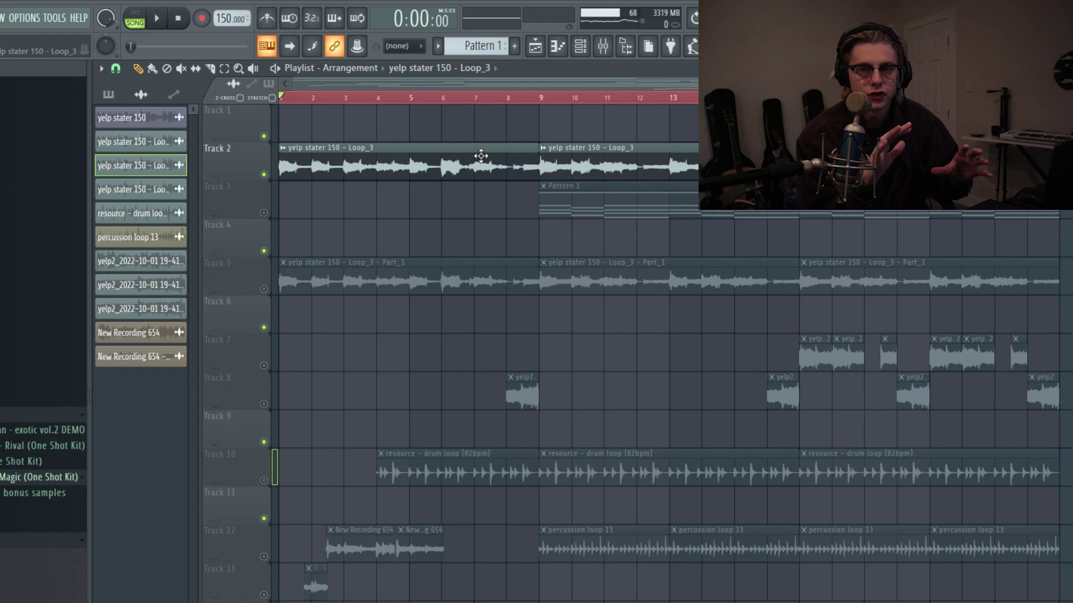
pyautogui.press('F9')
pyautogui.click(1053, 264)
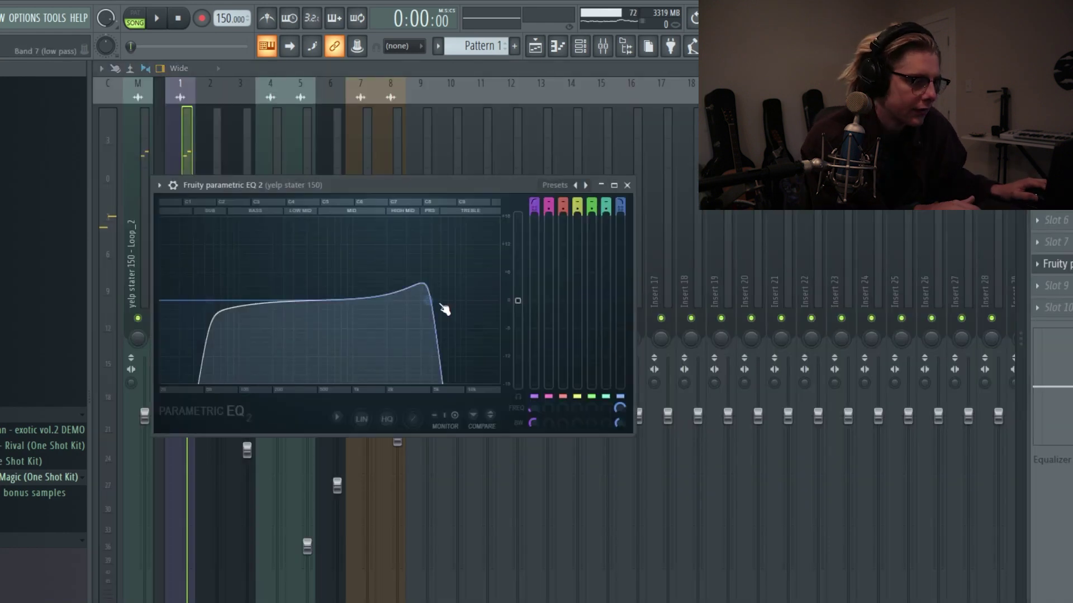
pyautogui.press('Escape')
pyautogui.press('space')
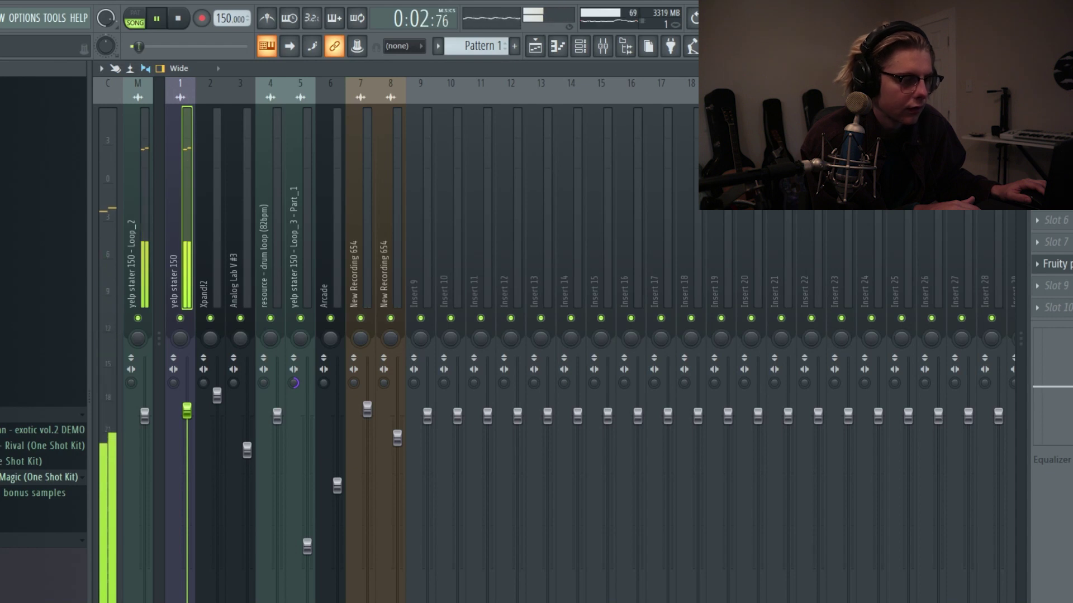
pyautogui.press('space')
pyautogui.press('F5')
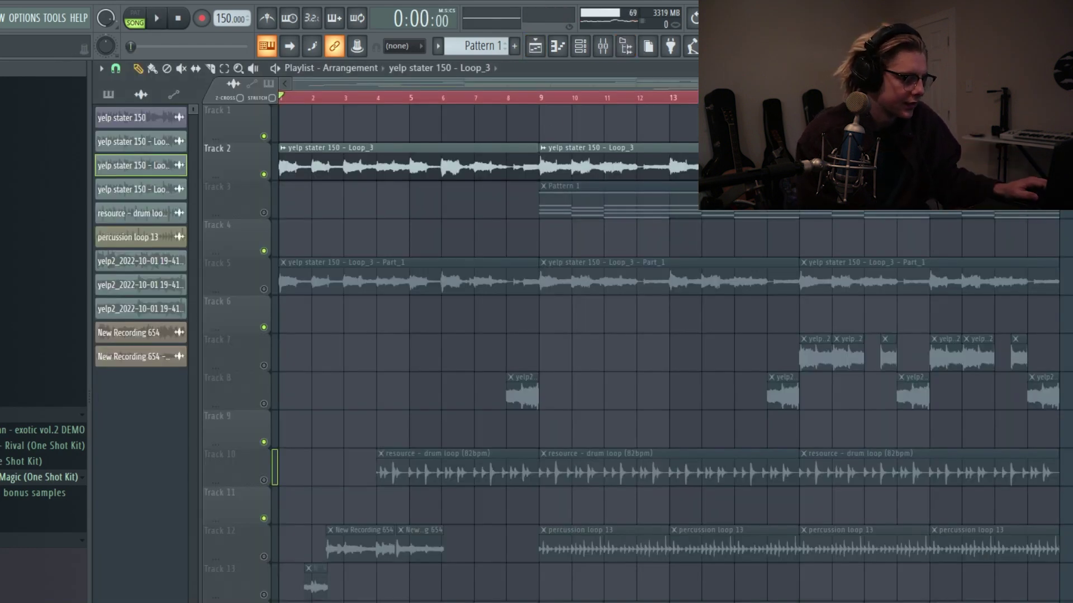
pyautogui.scroll(-2, 44, 474)
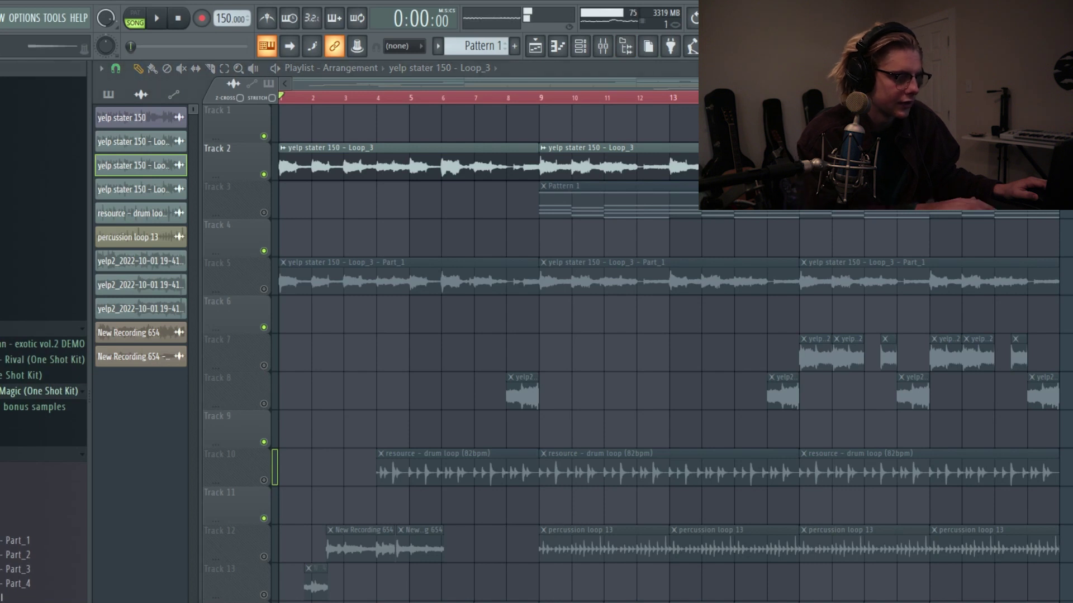
pyautogui.press('space')
pyautogui.press('space')
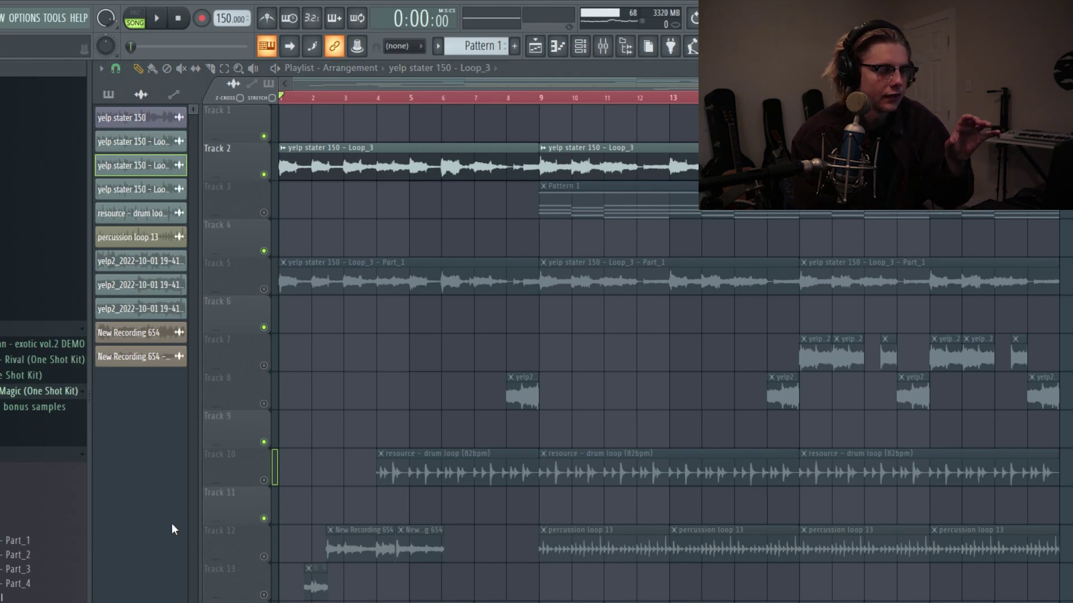
# Play Pattern 1 on Track 3 on its own, starting from bar 9
pyautogui.click(539, 98)
pyautogui.press('space')
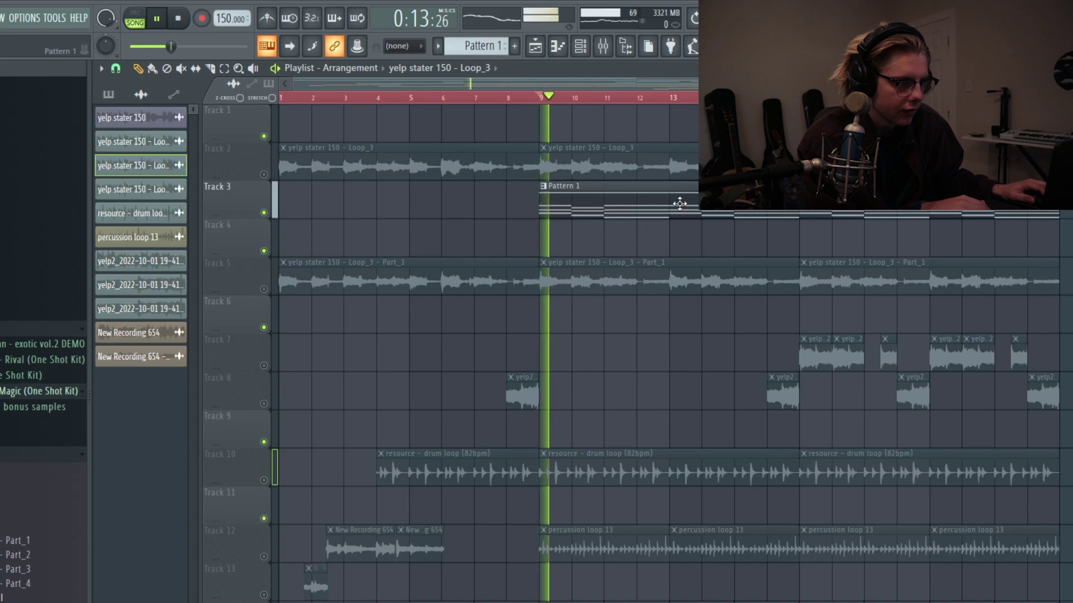
pyautogui.press('space')
pyautogui.scroll(-5, 470, 265)
pyautogui.scroll(5, 471, 265)
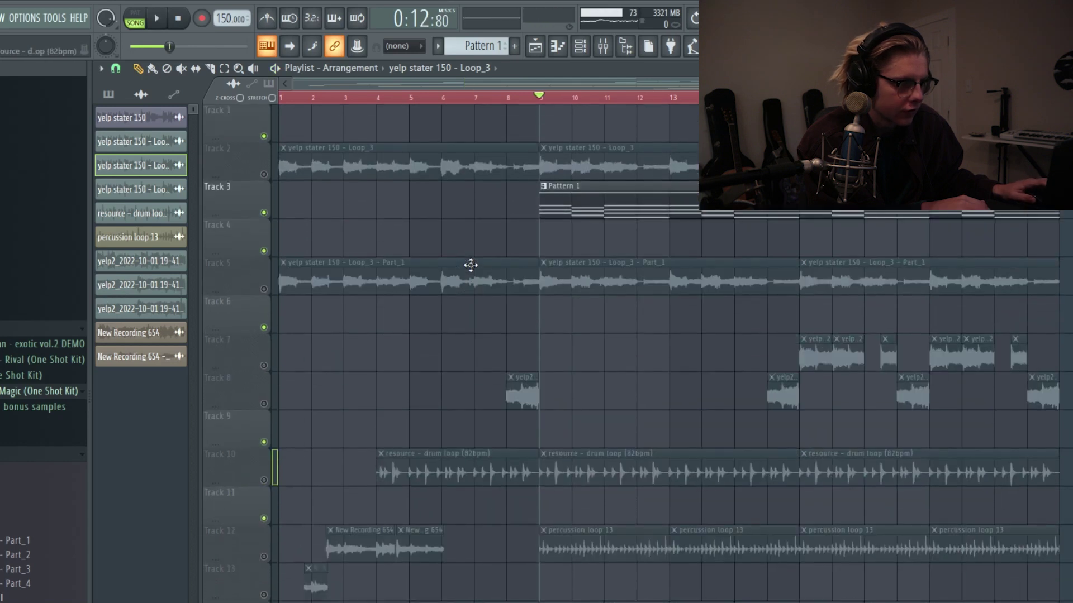
pyautogui.click(596, 216)
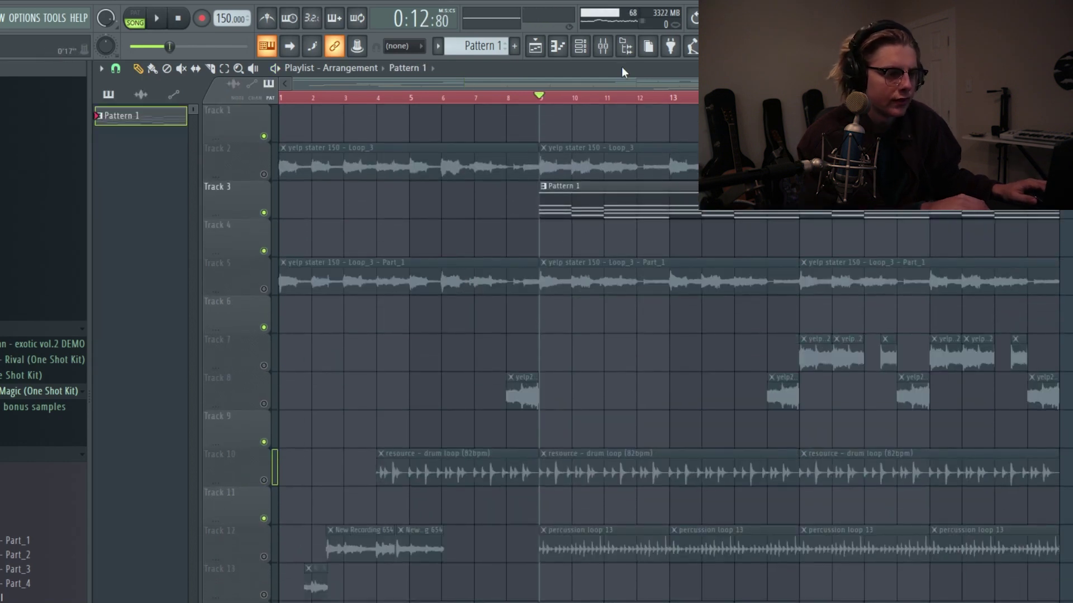
pyautogui.press('space')
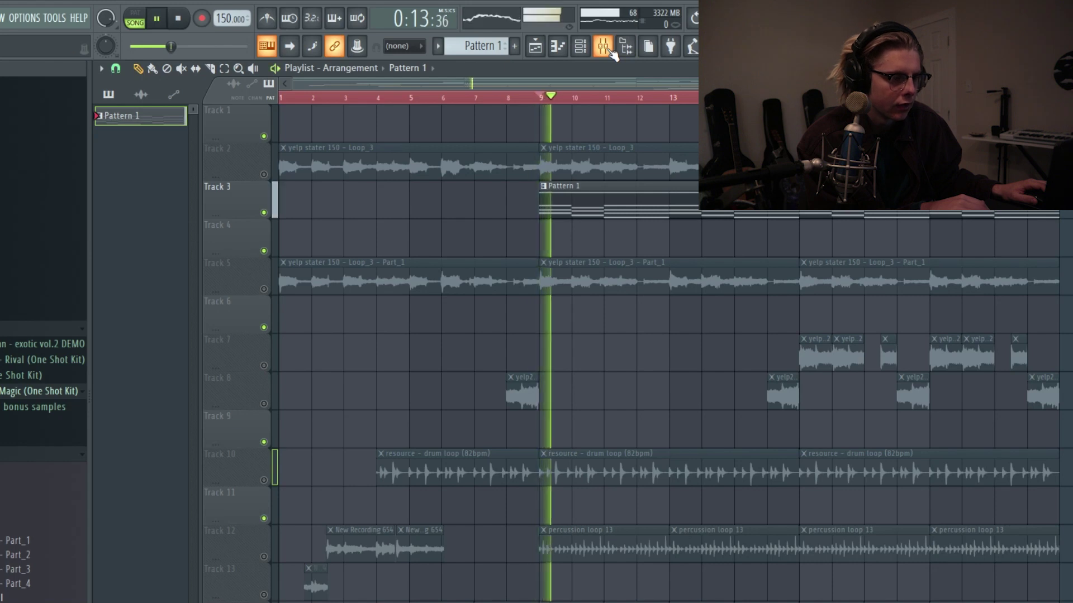
# Mute the Xpand!2 mixer insert and listen to the Analog Lab V #3 layer alone
pyautogui.click(602, 46)
pyautogui.click(210, 318)
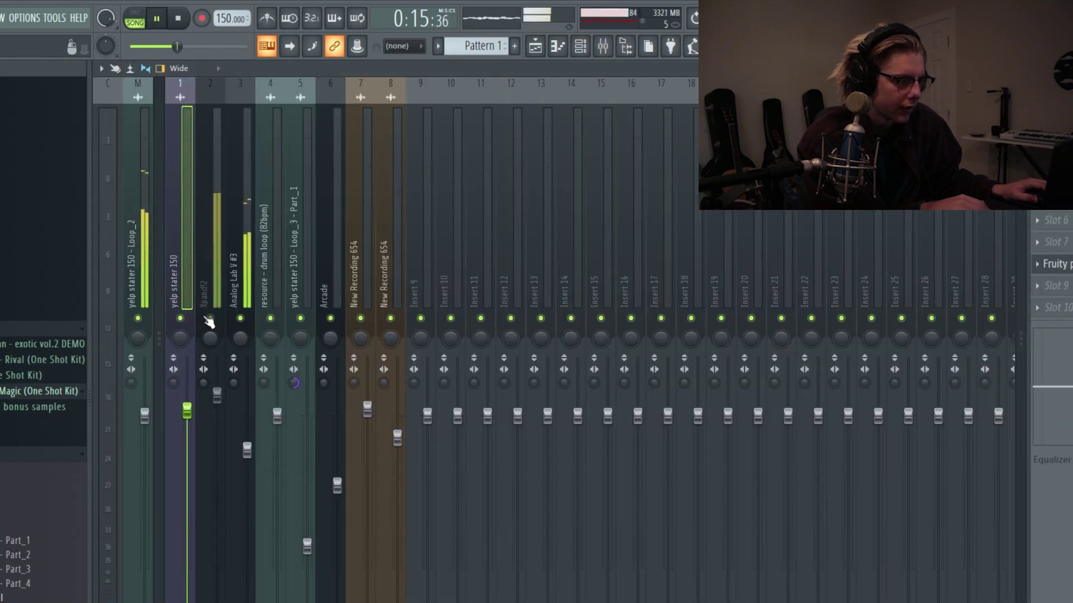
pyautogui.click(234, 231)
pyautogui.press('space')
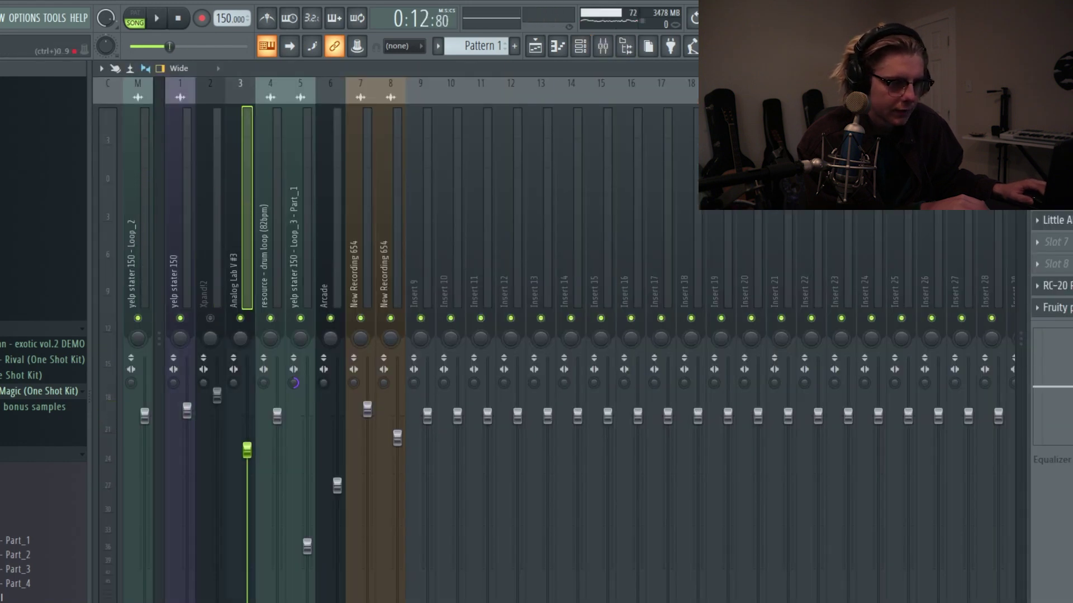
pyautogui.press('space')
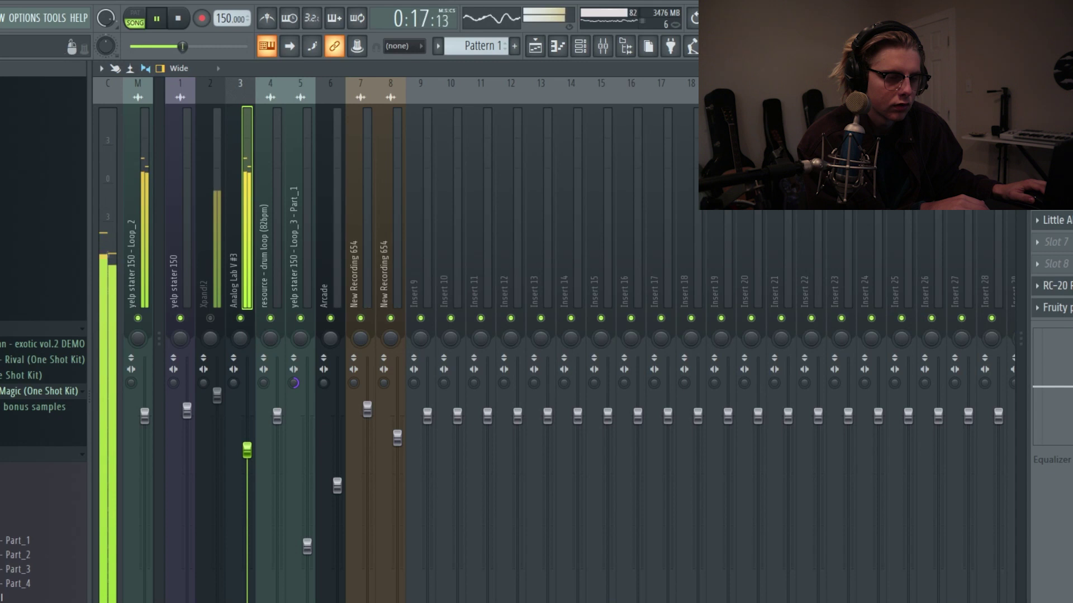
pyautogui.press('space')
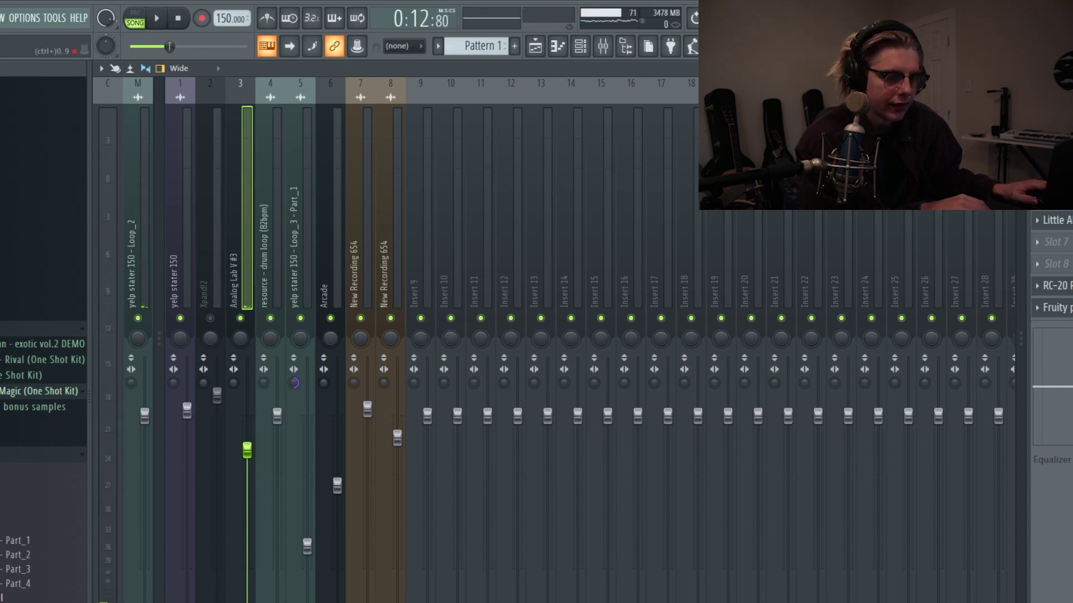
# Open RC-20 Retro Color on the Analog Lab V #3 insert and look through its preset list
pyautogui.click(1058, 285)
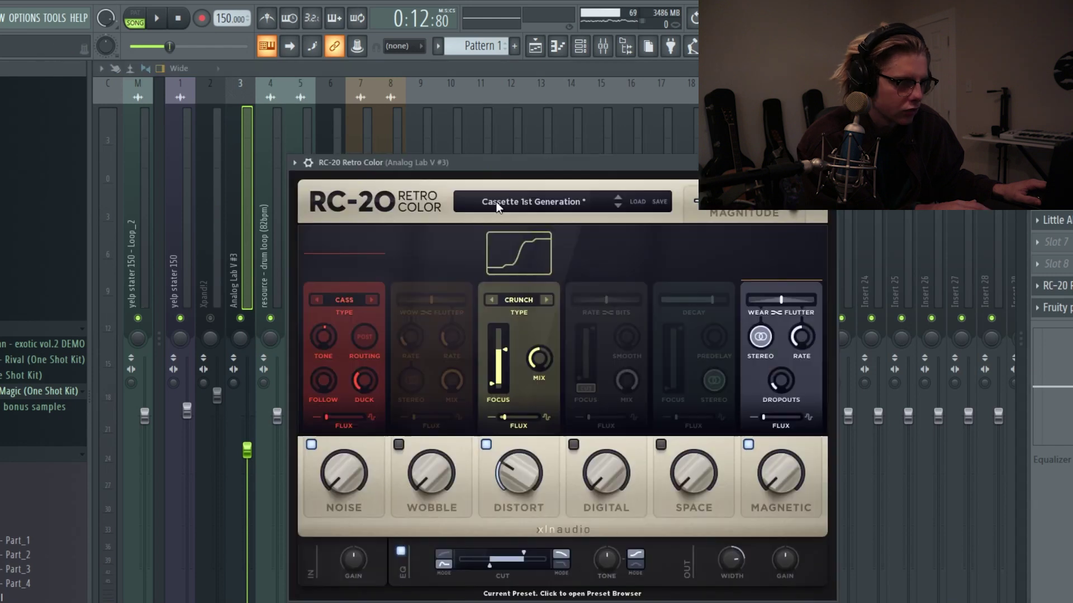
pyautogui.click(578, 208)
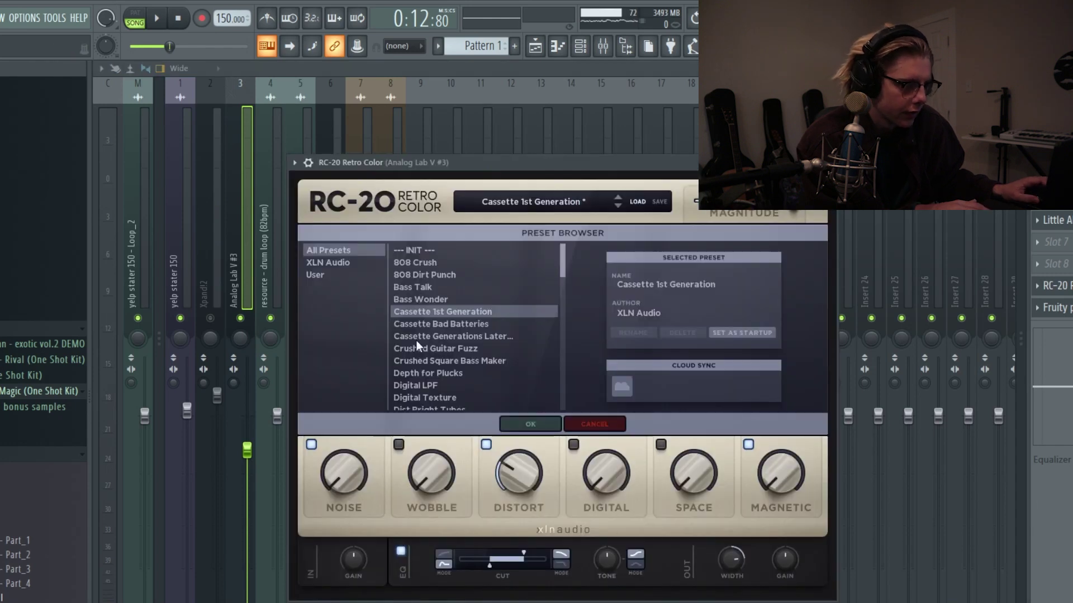
pyautogui.scroll(-3, 422, 370)
pyautogui.scroll(3, 438, 261)
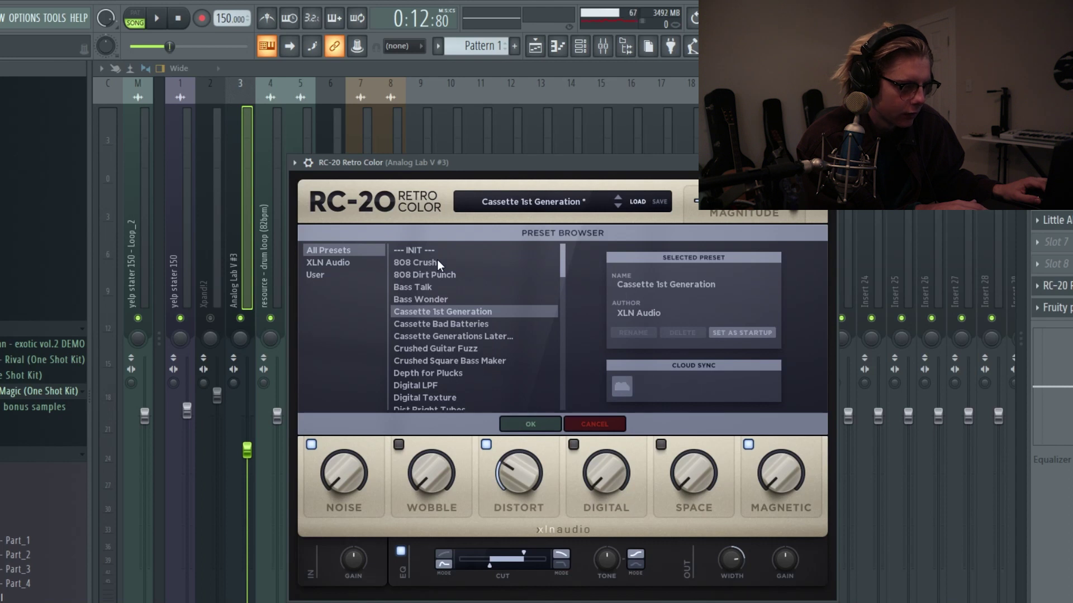
pyautogui.scroll(-4, 444, 350)
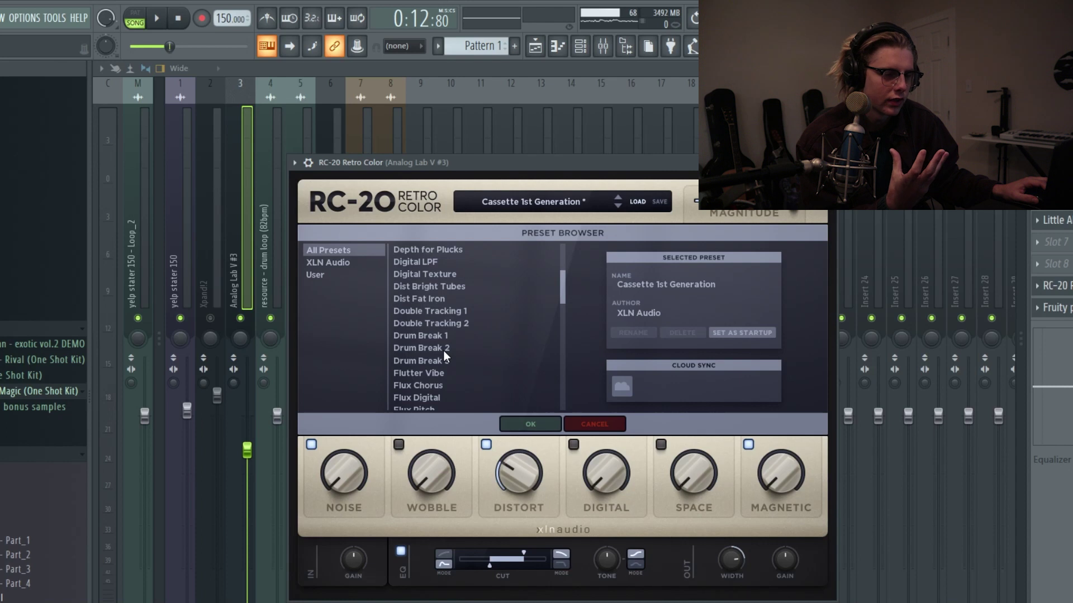
pyautogui.scroll(2, 444, 350)
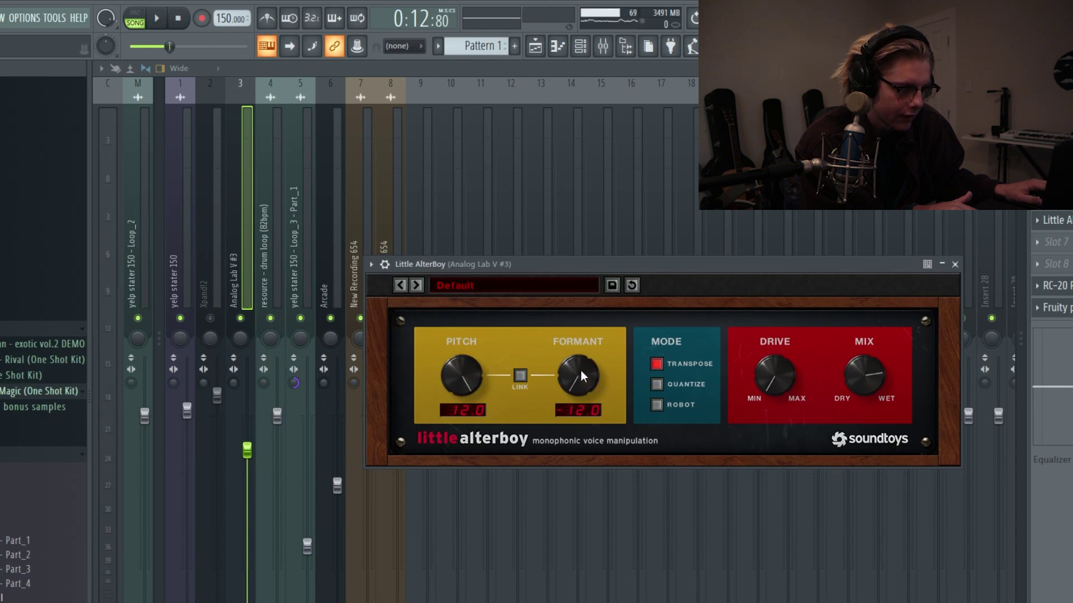
# Try Little AlterBoy's formant at -0.2 on the Analog Lab V #3 insert, play the layer, and restore the formant to -12.0
pyautogui.moveTo(590, 311); pyautogui.dragTo(588, 314)
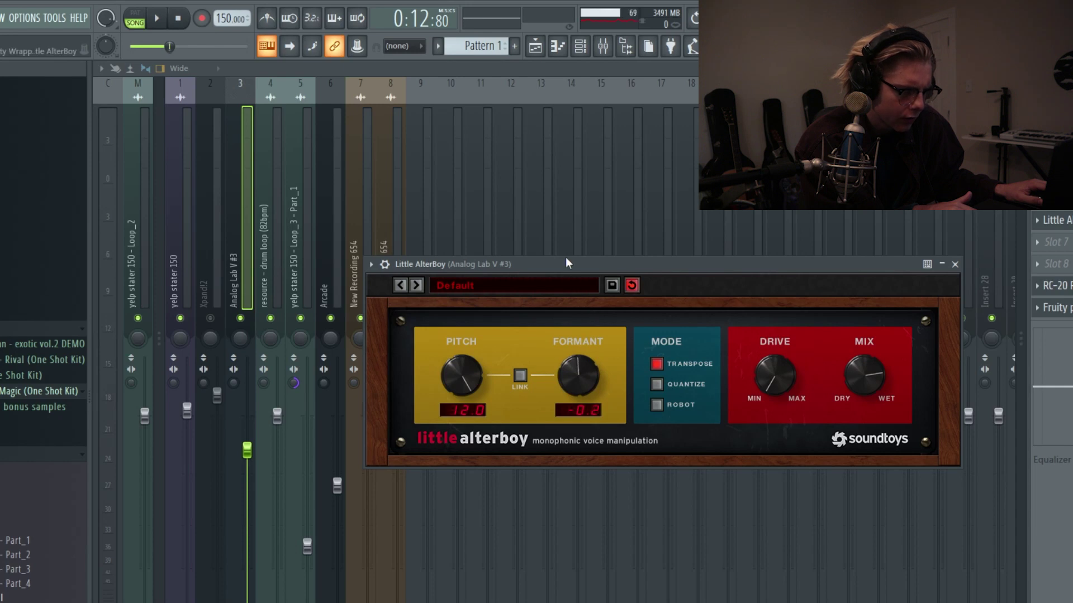
pyautogui.press('space')
pyautogui.press('space')
pyautogui.moveTo(577, 371); pyautogui.dragTo(556, 434)
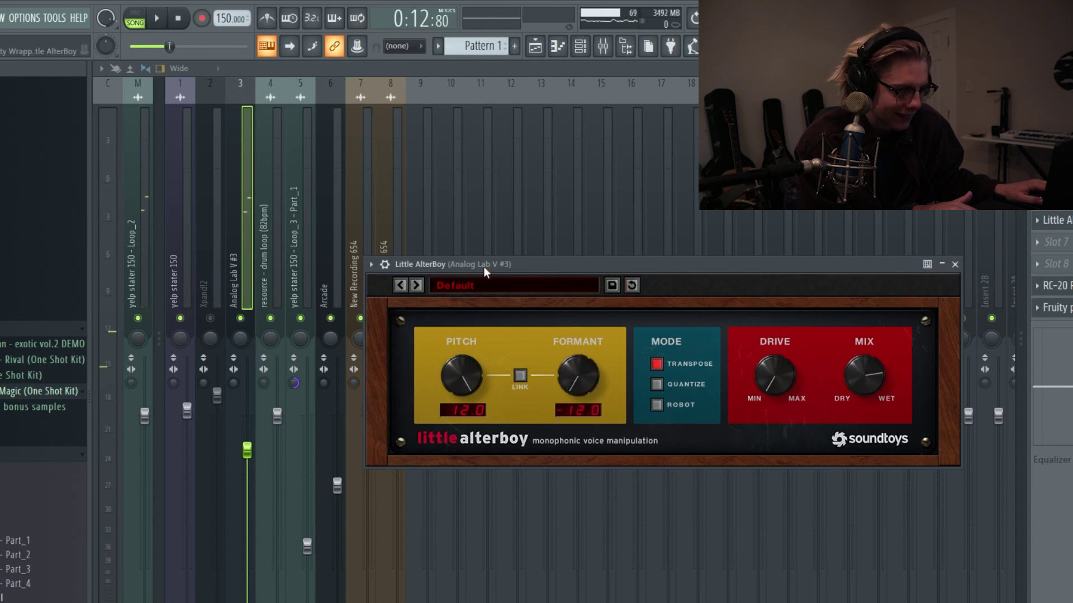
pyautogui.press('Escape')
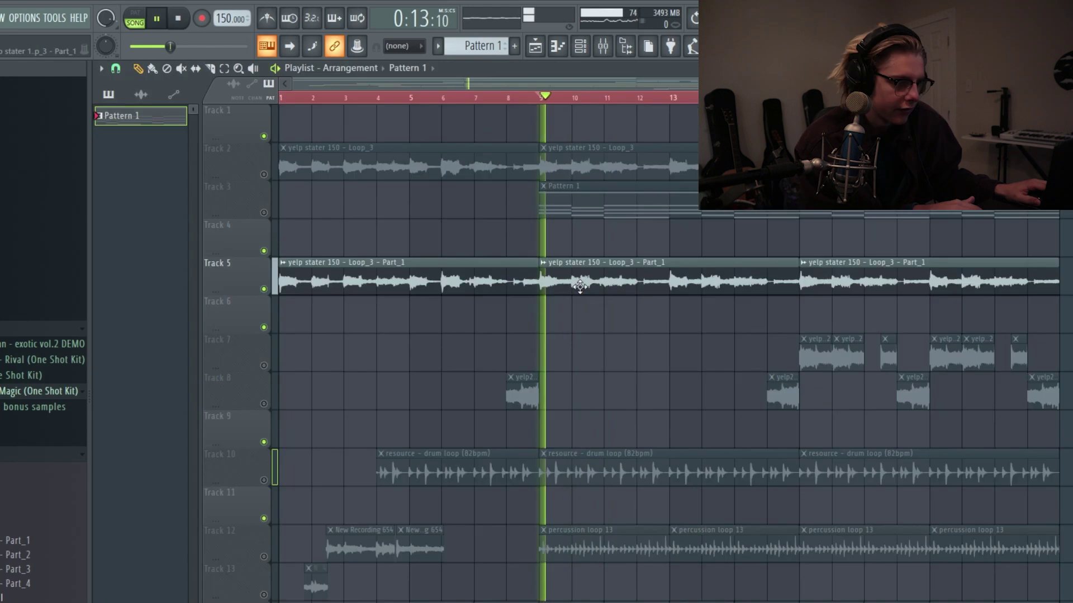
# Play the yelp stater 150 - Loop_3 - Part_1 clip on Track 5 and review its time stretching and pitch settings
pyautogui.doubleClick(585, 288)
pyautogui.press('Escape')
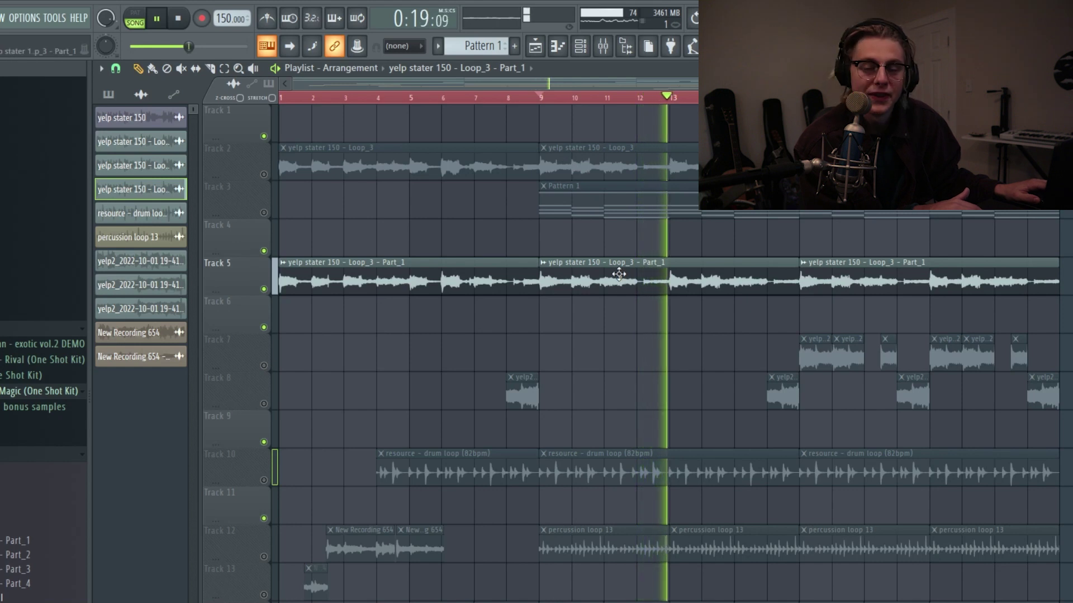
pyautogui.press('space')
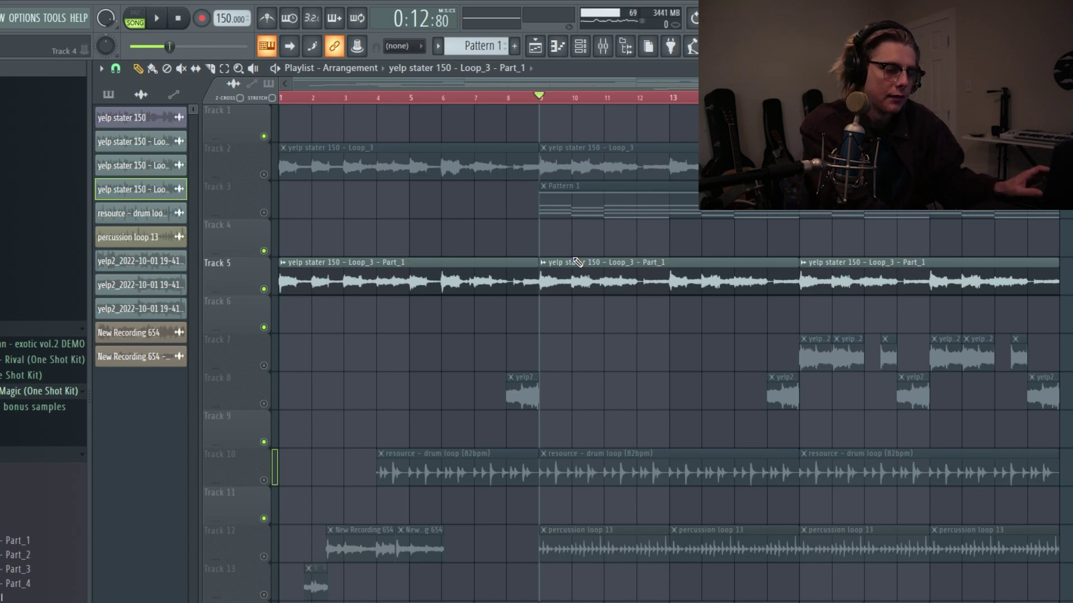
pyautogui.doubleClick(583, 294)
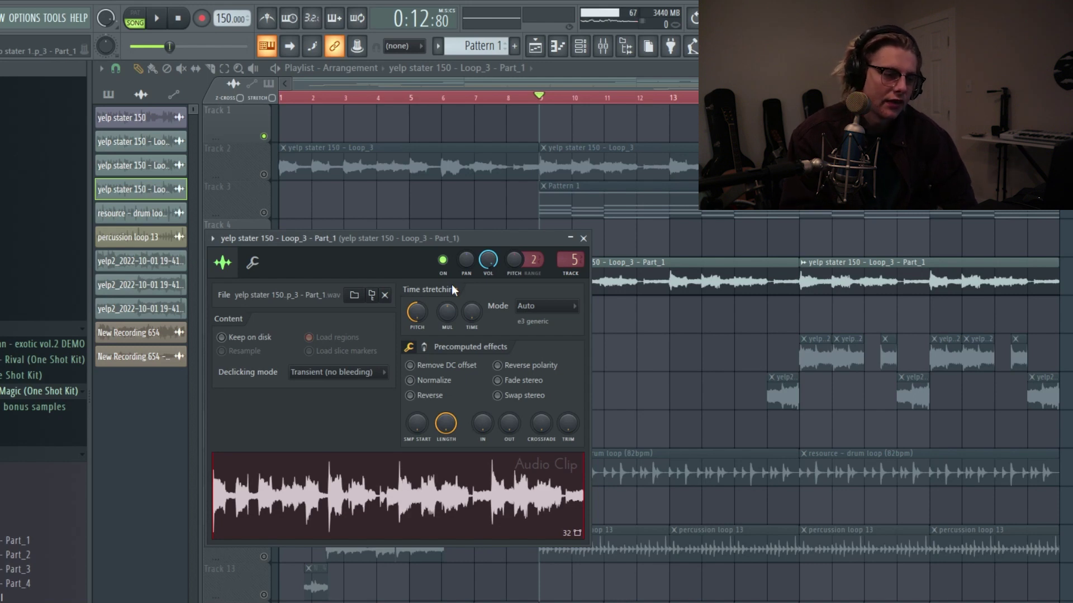
pyautogui.press('Escape')
# Unmute Tracks 10 and 12 and play the resource drum loop together with percussion loop 13 from bar 9
pyautogui.scroll(-5, 249, 377)
pyautogui.click(264, 366)
pyautogui.press('space')
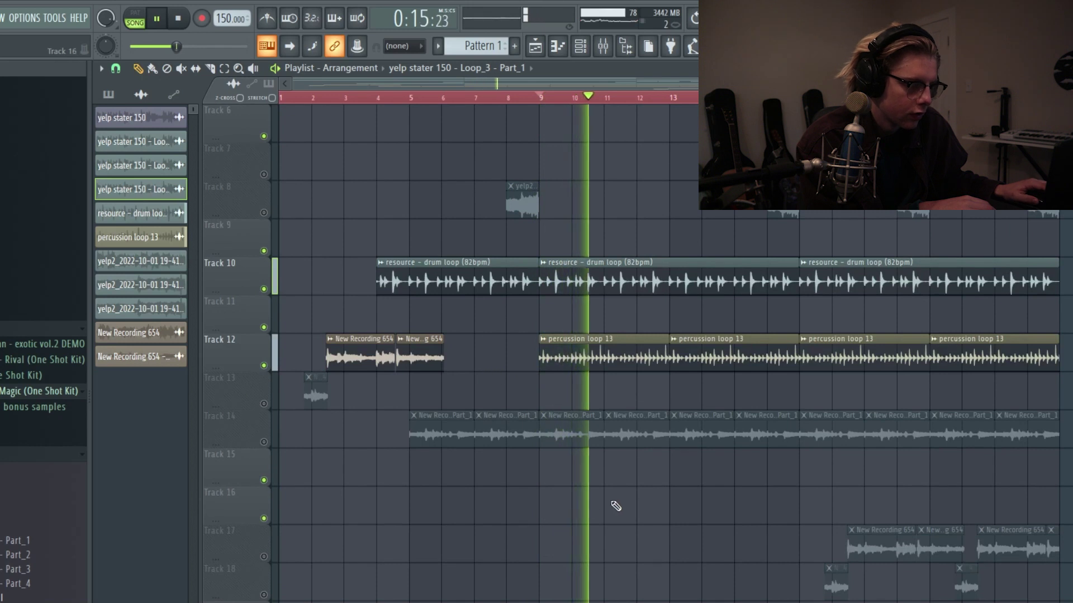
# Play the New Recording 654 - Part_1 clips on Track 14 alone and check the effects on mixer insert 8
pyautogui.click(698, 514)
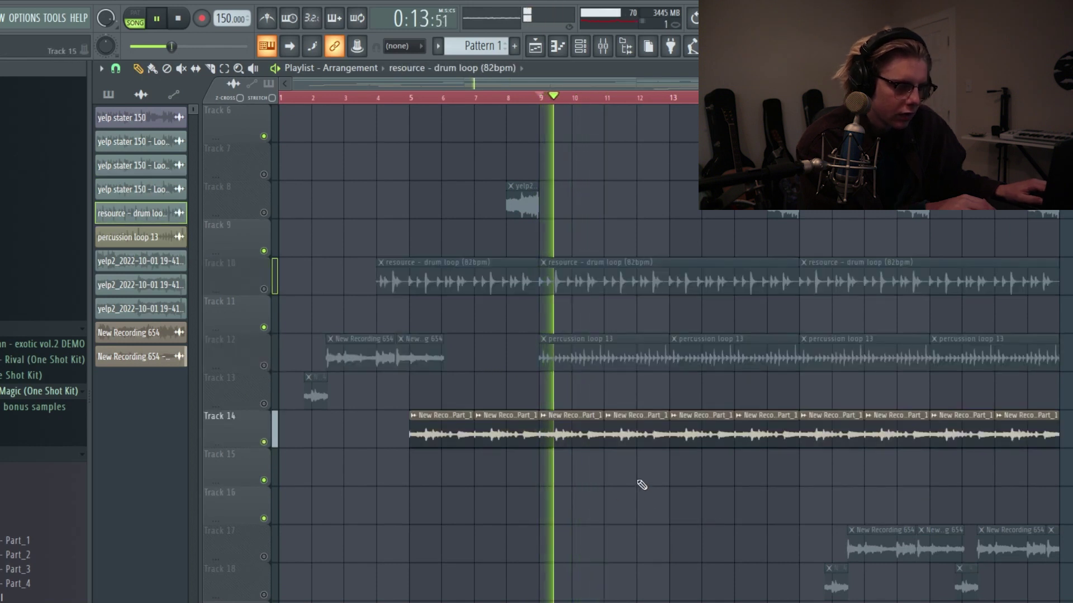
pyautogui.doubleClick(586, 427)
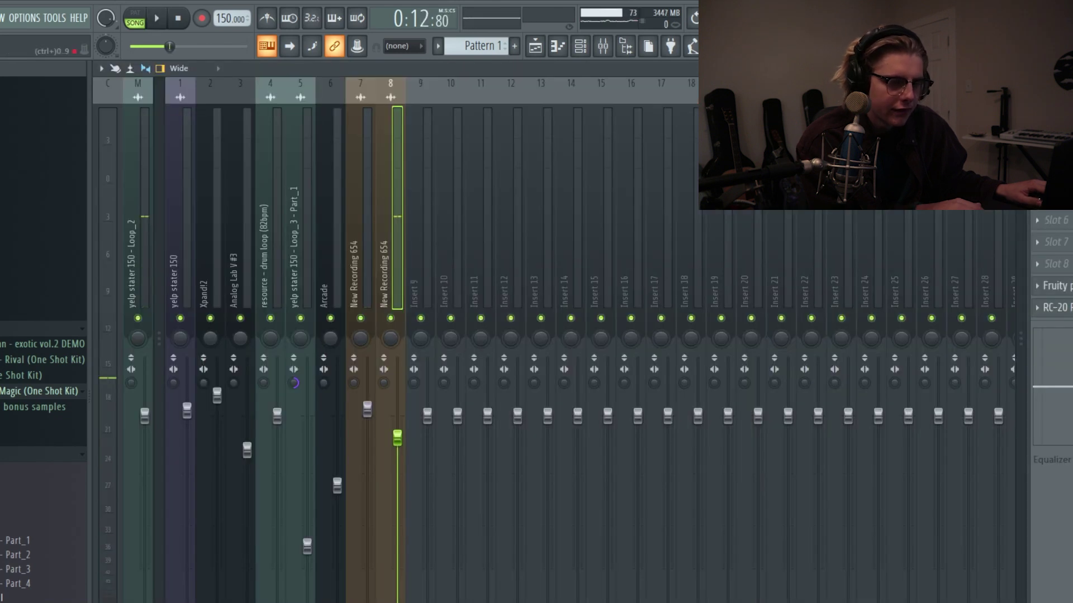
pyautogui.press('F5')
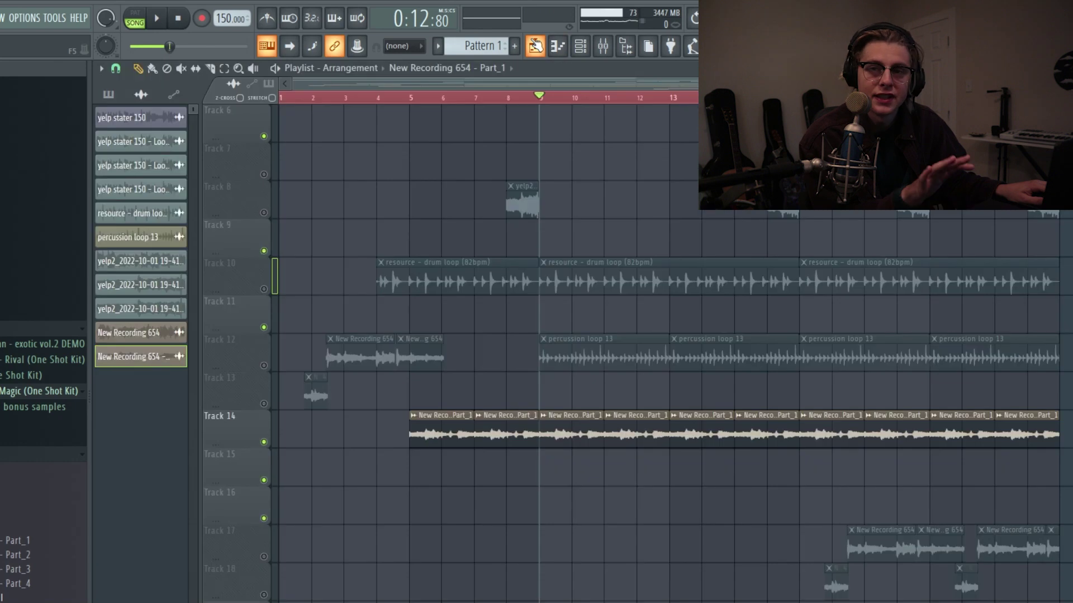
# Play the New Recording 654 - Part_1 clips on Track 14 and review the clip's time stretching and pitch settings
pyautogui.doubleClick(637, 429)
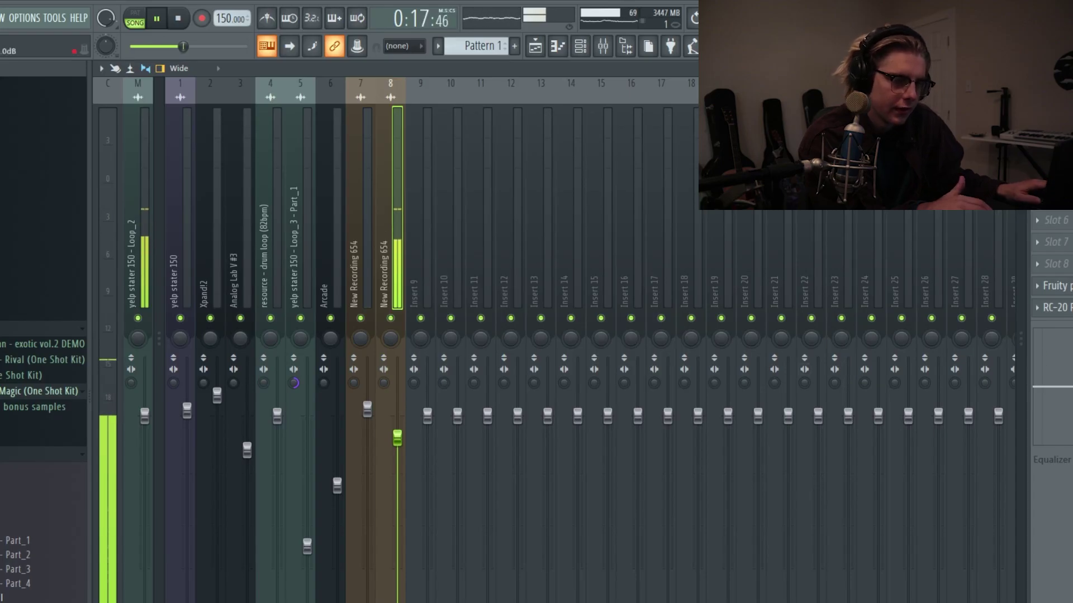
pyautogui.press('space')
pyautogui.click(534, 45)
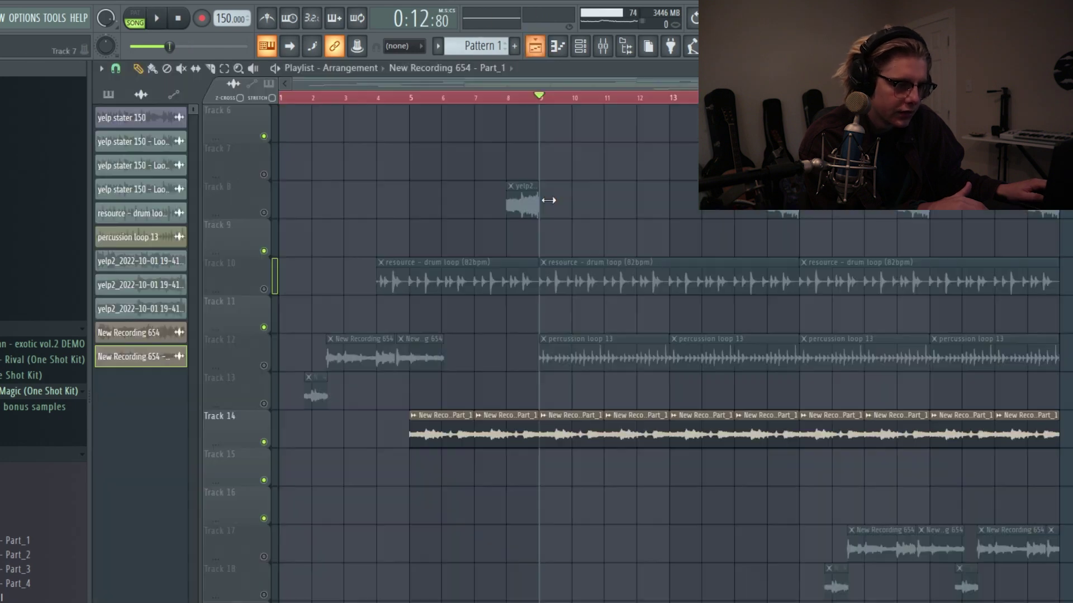
pyautogui.doubleClick(563, 444)
pyautogui.press('space')
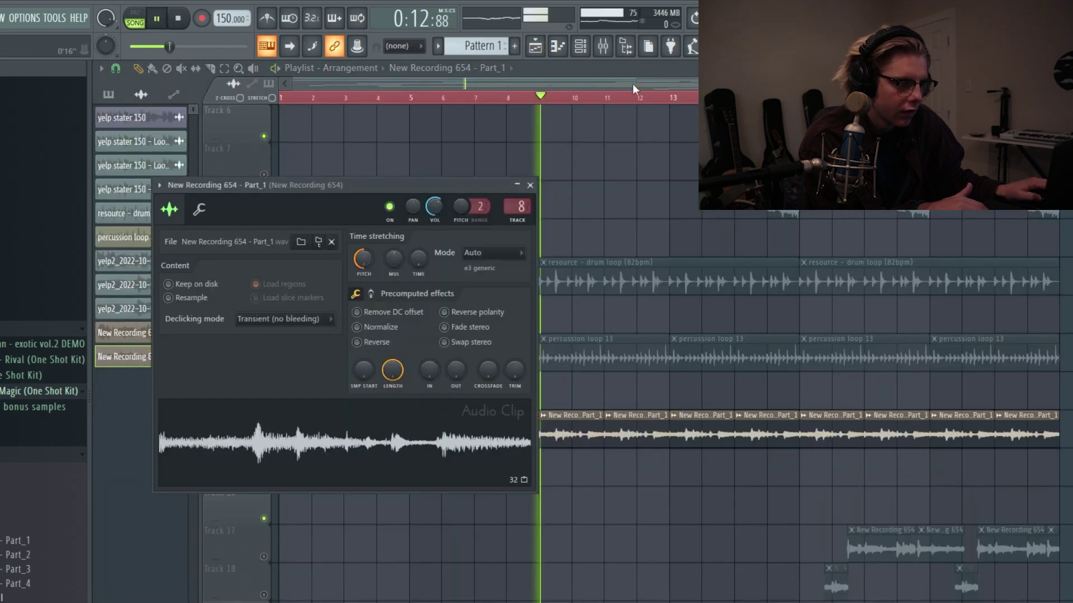
pyautogui.press('F9')
pyautogui.press('space')
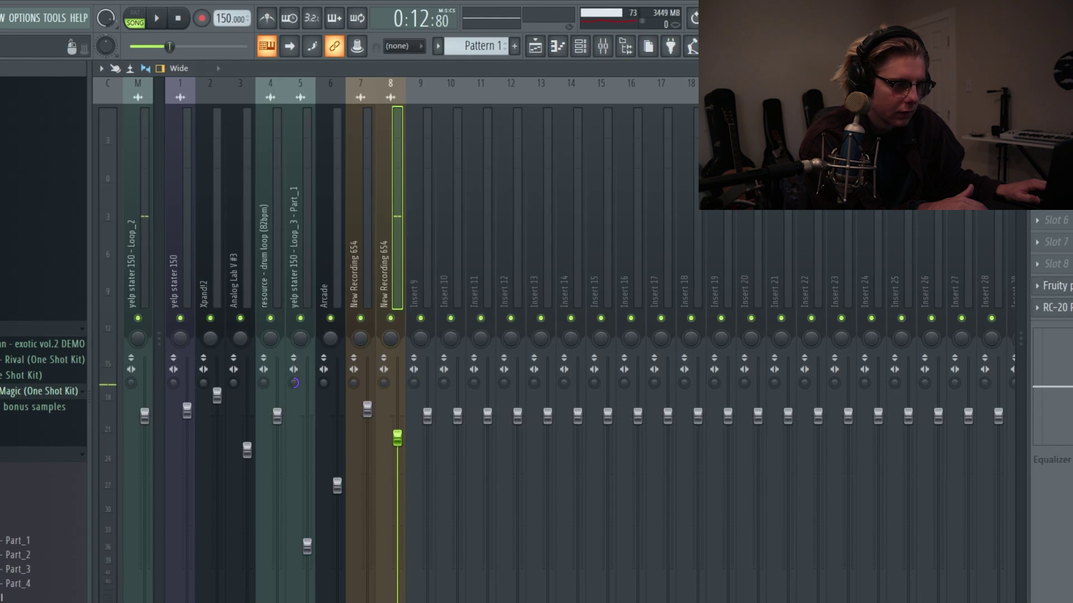
# Review Fruity parametric EQ 2 and RC-20 Retro Color on mixer insert 8 while the New Recording 654 - Part_1 layer plays
pyautogui.click(1056, 286)
pyautogui.press('space')
pyautogui.click(1056, 286)
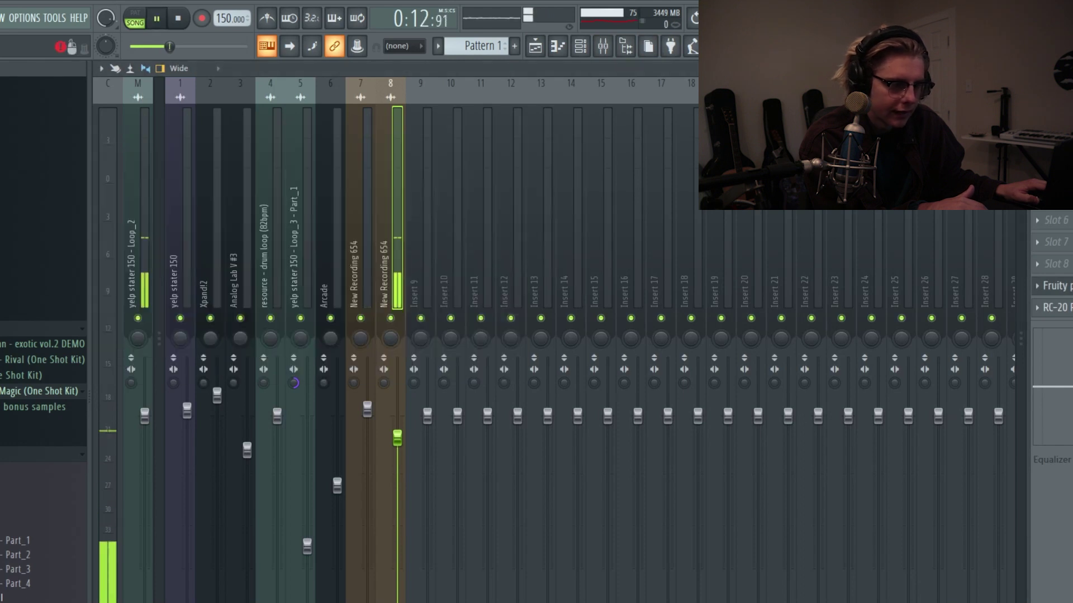
pyautogui.click(1056, 307)
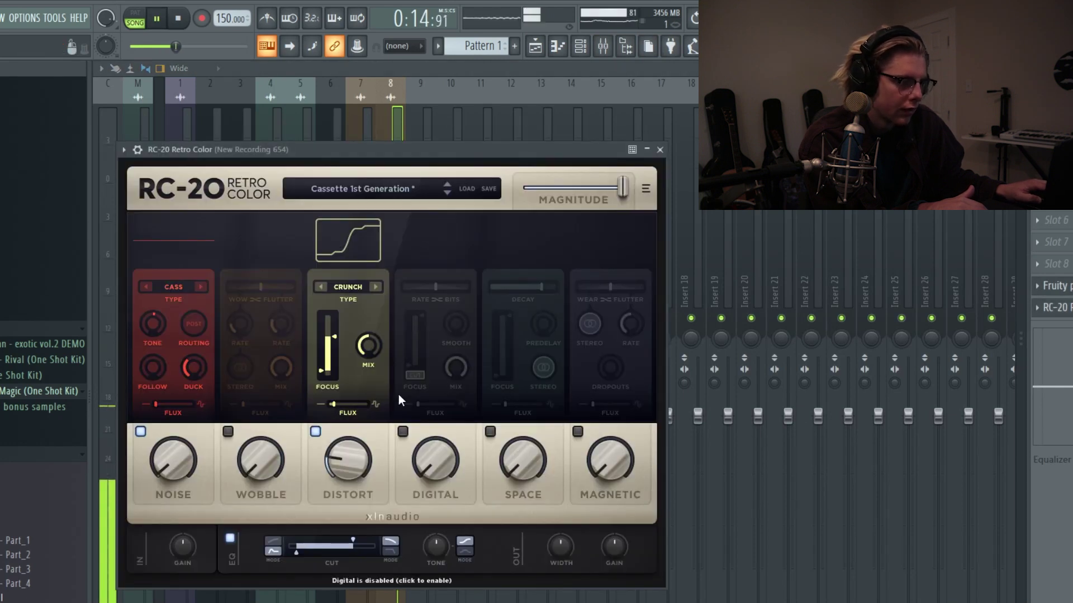
pyautogui.press('space')
# Play the yelp2 clips on Track 8 alone and review the clip's reverse, pitch and time stretching settings
pyautogui.press('F5')
pyautogui.press('space')
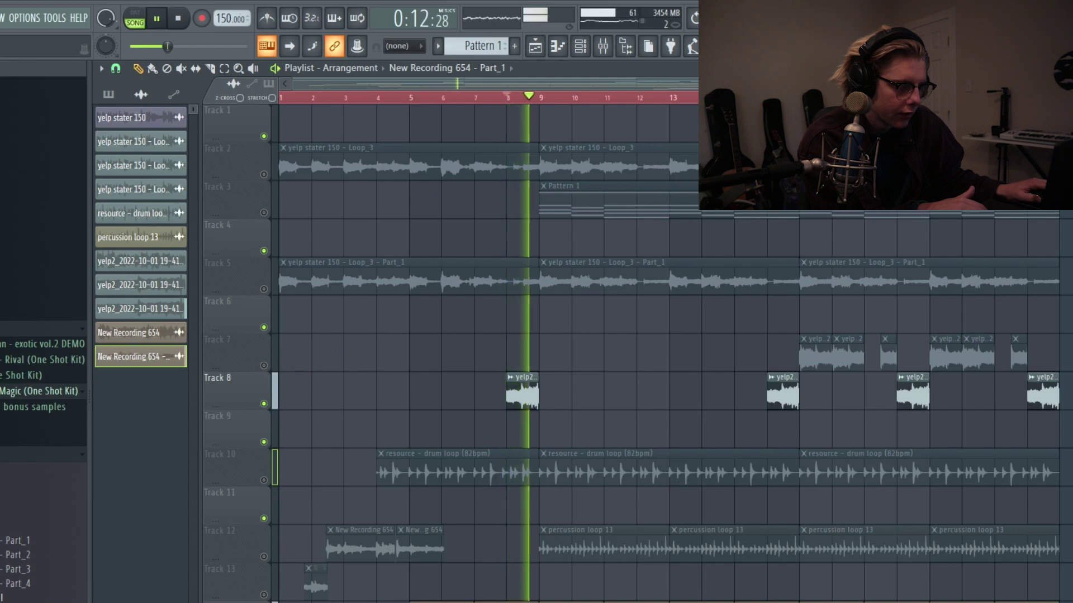
pyautogui.press('space')
pyautogui.press('space')
pyautogui.doubleClick(527, 384)
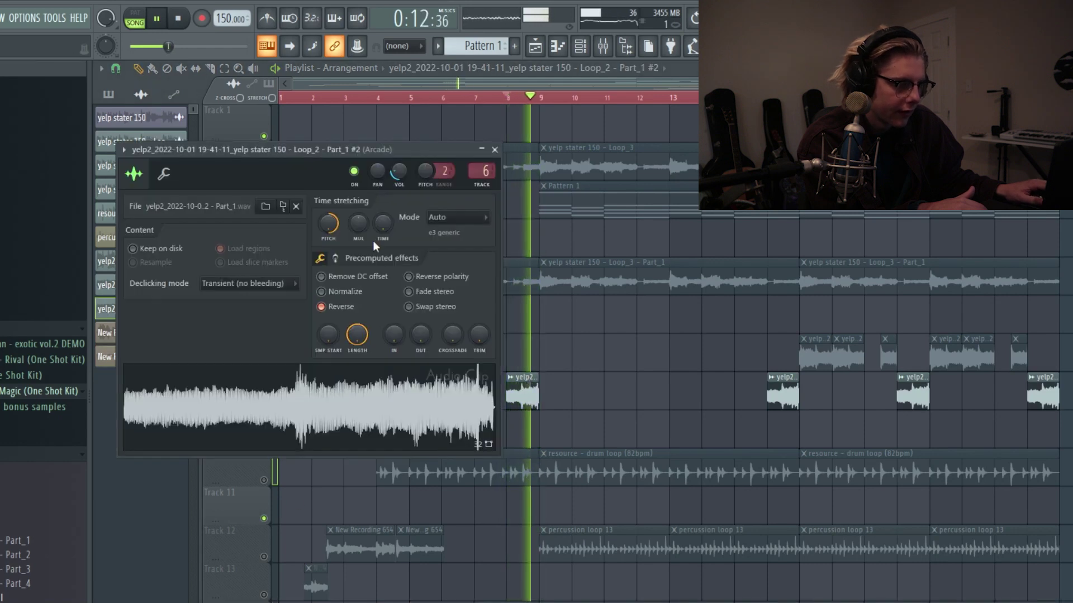
pyautogui.press('space')
pyautogui.click(494, 150)
pyautogui.click(495, 150)
pyautogui.click(570, 166)
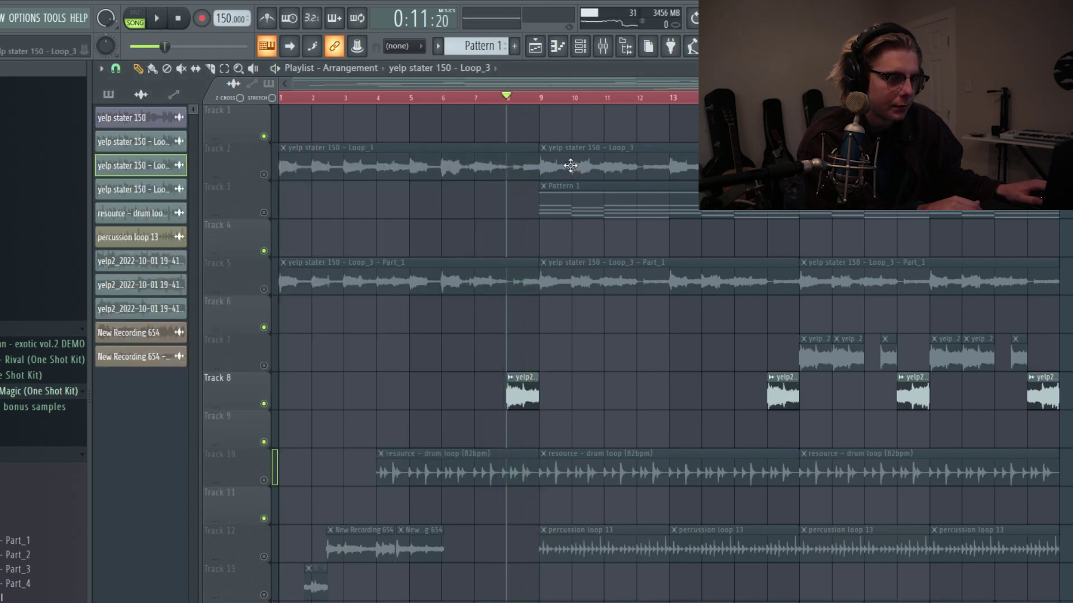
# Turn off Reverse and reset the pitch of the yelp2 clip on Track 8, and play it
pyautogui.doubleClick(517, 395)
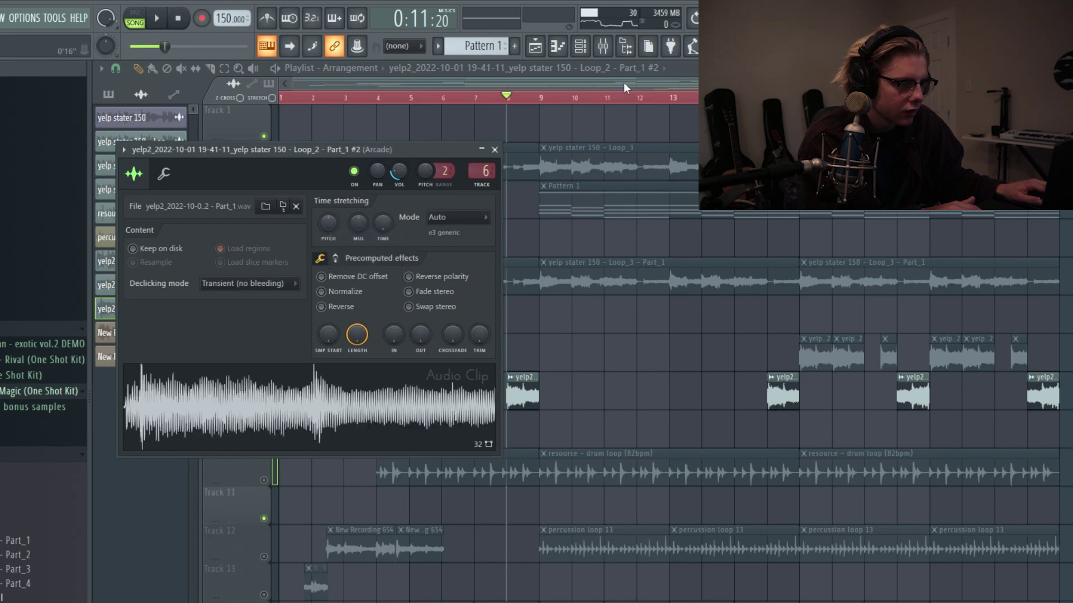
pyautogui.press('F9')
pyautogui.press('space')
pyautogui.press('F5')
pyautogui.press('space')
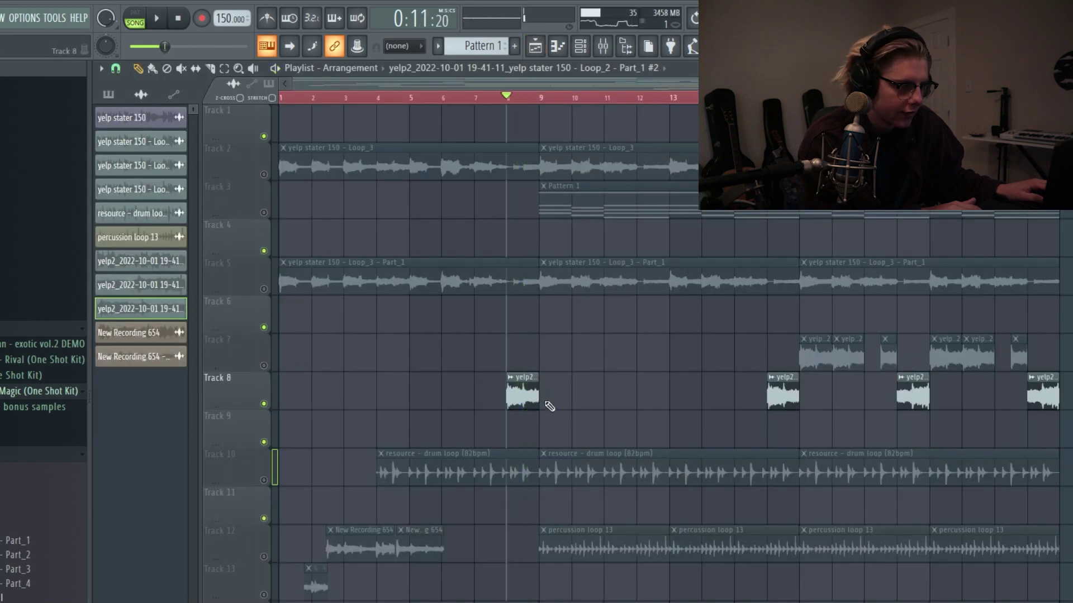
# Raise the time-stretching pitch of the unreversed yelp2 clip on Track 8 and play it
pyautogui.doubleClick(524, 398)
pyautogui.press('space')
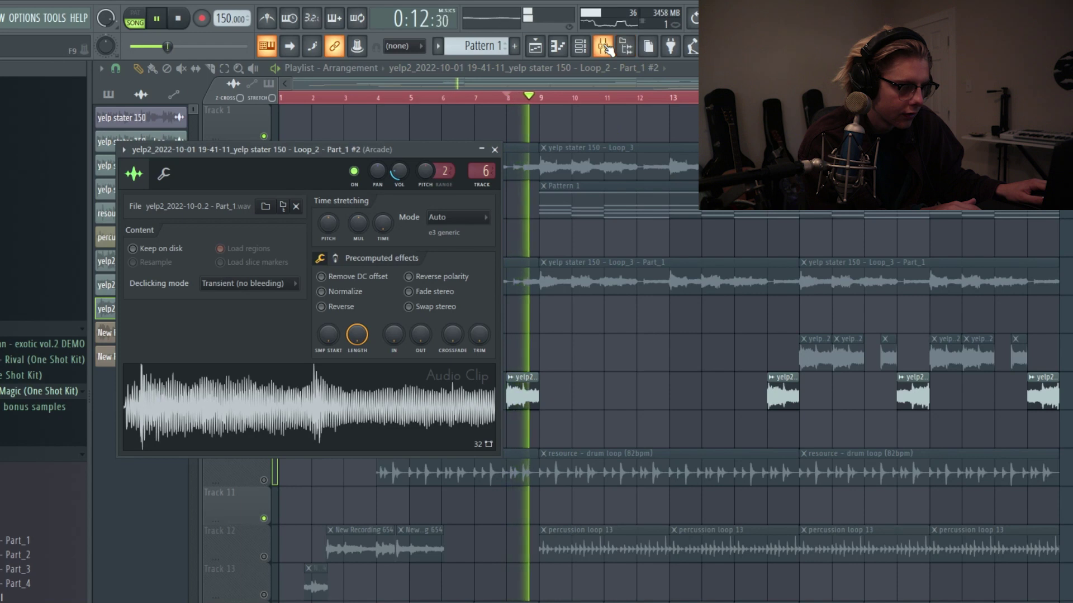
pyautogui.press('space')
pyautogui.press('space')
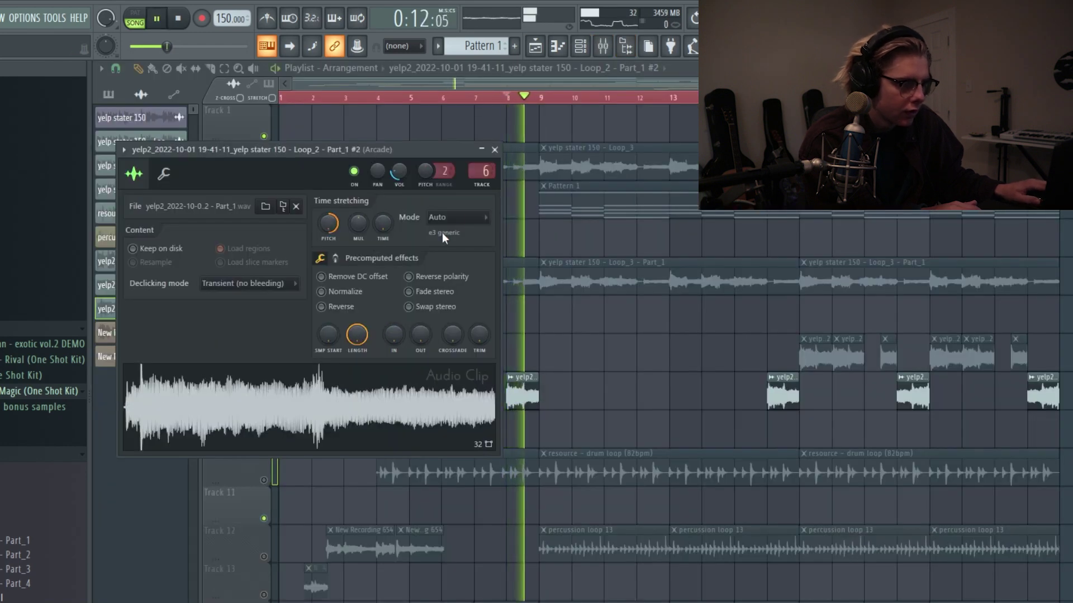
# Play the yelp2 layer through the Arcade insert and review its Fruity parametric EQ 2 and Fruity Reeverb 2 settings
pyautogui.press('F9')
pyautogui.press('space')
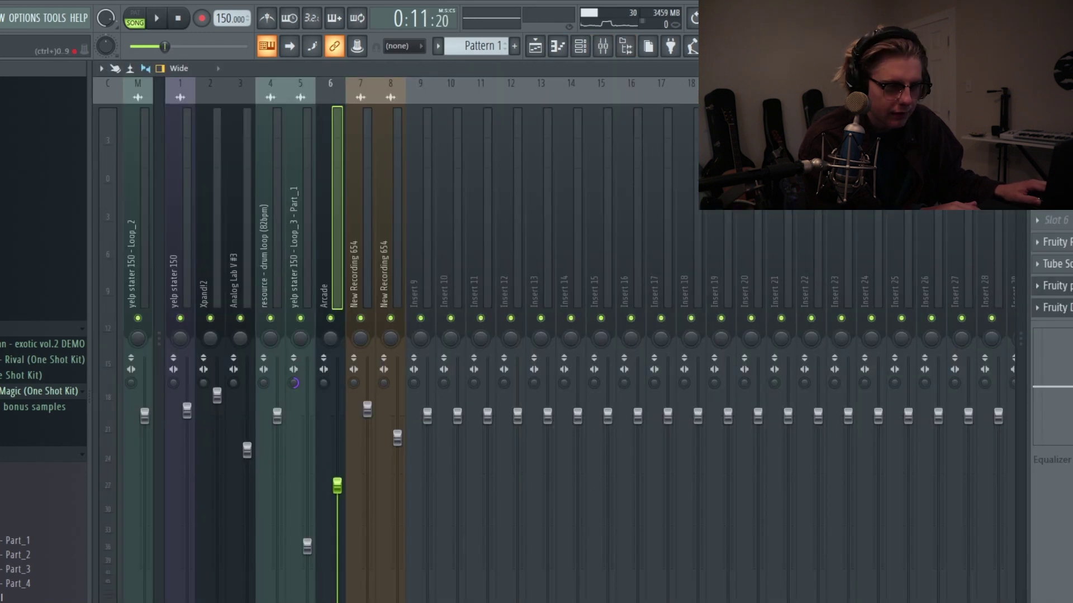
pyautogui.press('space')
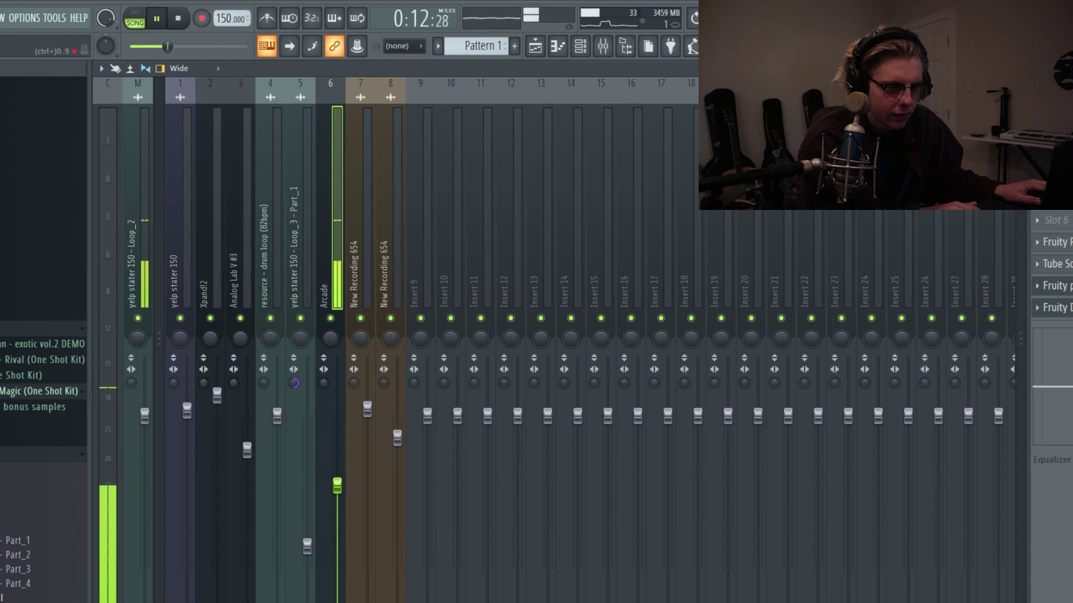
pyautogui.press('space')
pyautogui.press('space')
pyautogui.click(1057, 285)
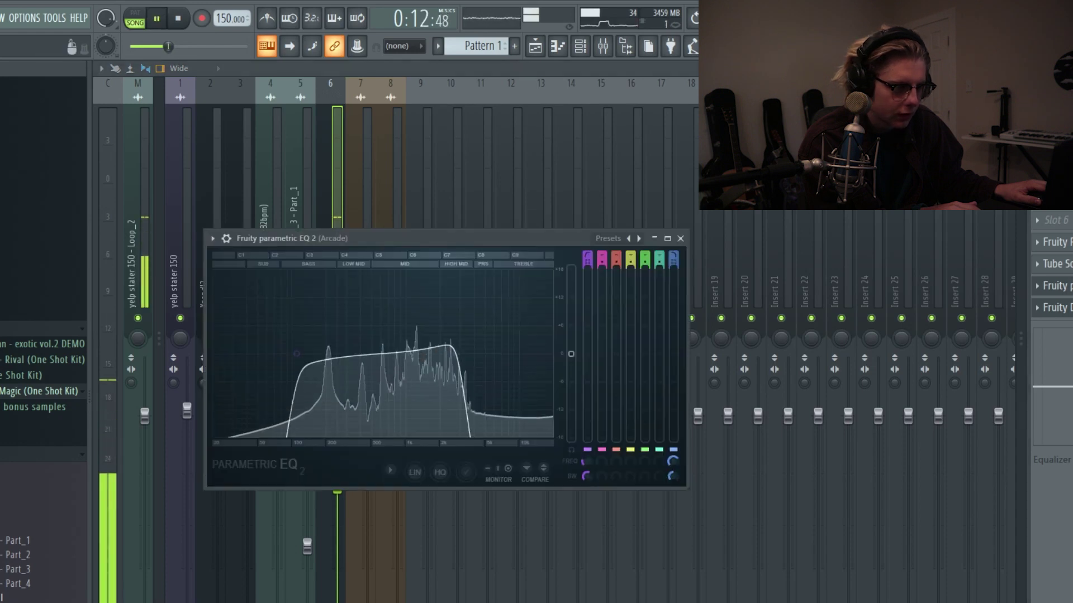
pyautogui.click(1057, 285)
pyautogui.click(1057, 242)
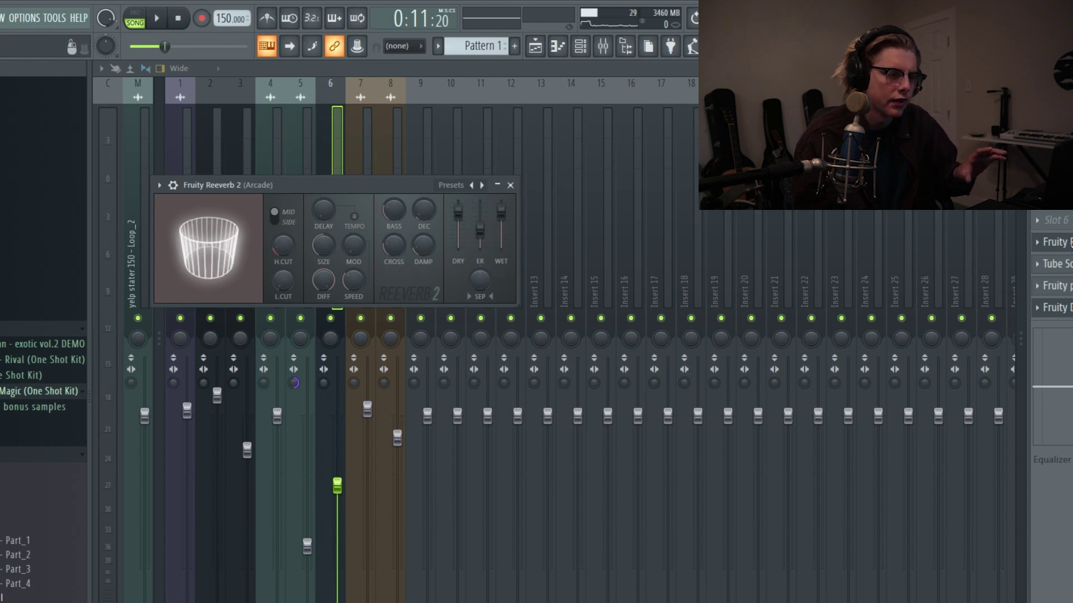
pyautogui.press('Escape')
# Play the yelp2 layer again and review Little AlterBoy's pitch and formant settings on the Arcade insert
pyautogui.press('space')
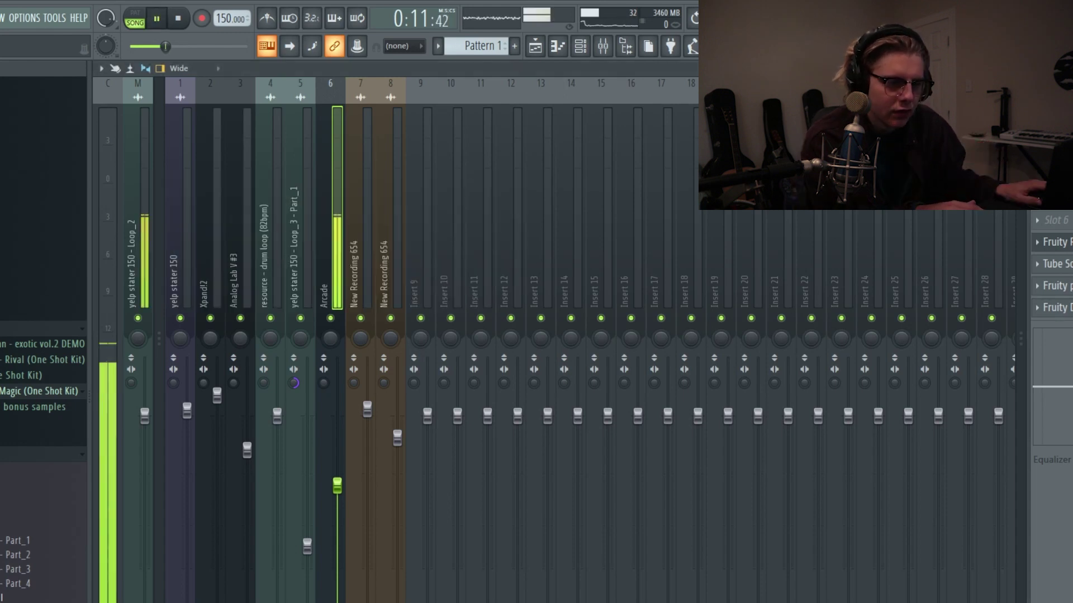
pyautogui.click(1056, 133)
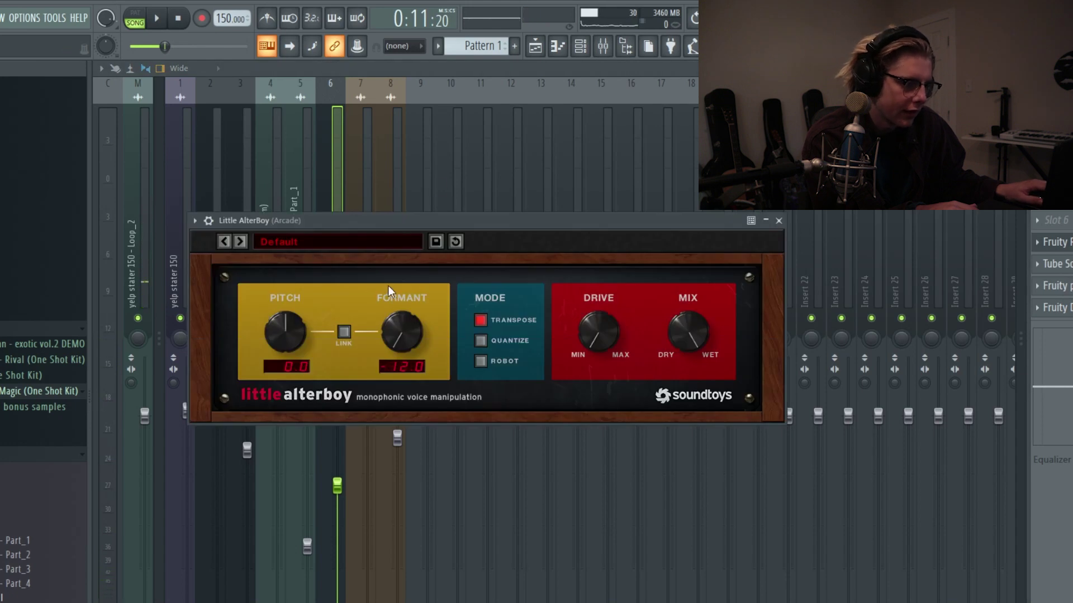
pyautogui.press('space')
pyautogui.press('Escape')
pyautogui.press('space')
# Recheck the yelp2 clip's settings on Track 8 and play it once more
pyautogui.press('F5')
pyautogui.doubleClick(525, 397)
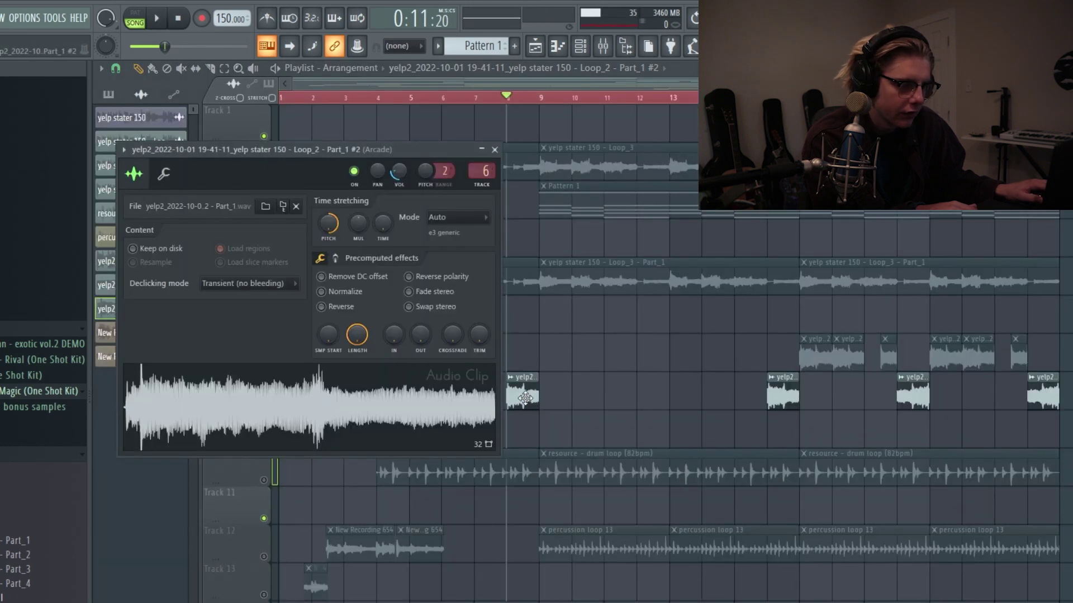
pyautogui.press('space')
pyautogui.press('Escape')
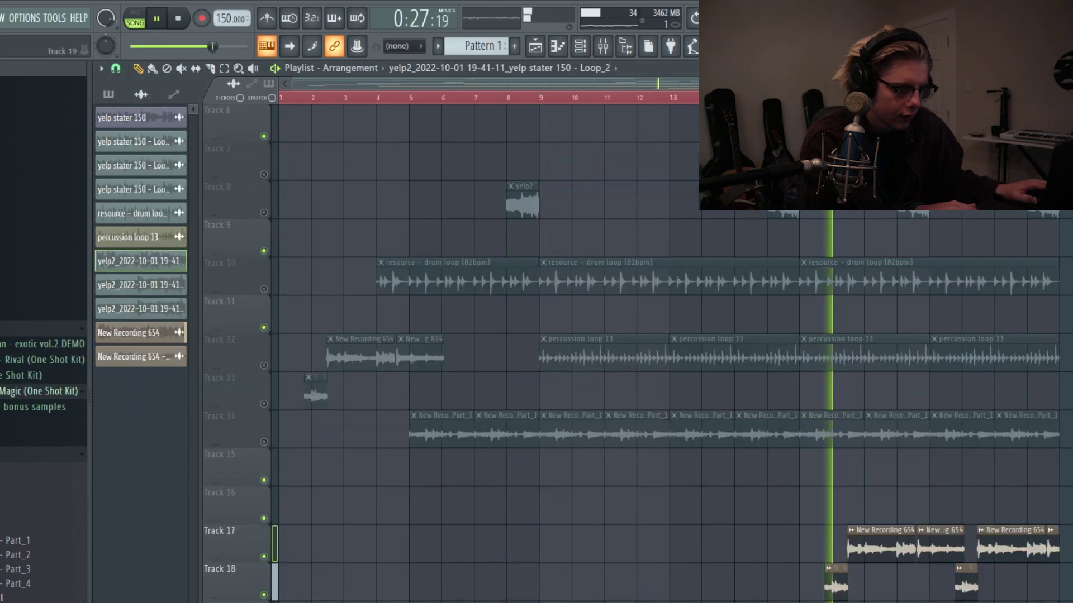
# Play the New Recording 654 clips on Tracks 17 and 18, reviewing the clip settings plus RC-20 and parametric EQ 2 on insert 7
pyautogui.doubleClick(840, 583)
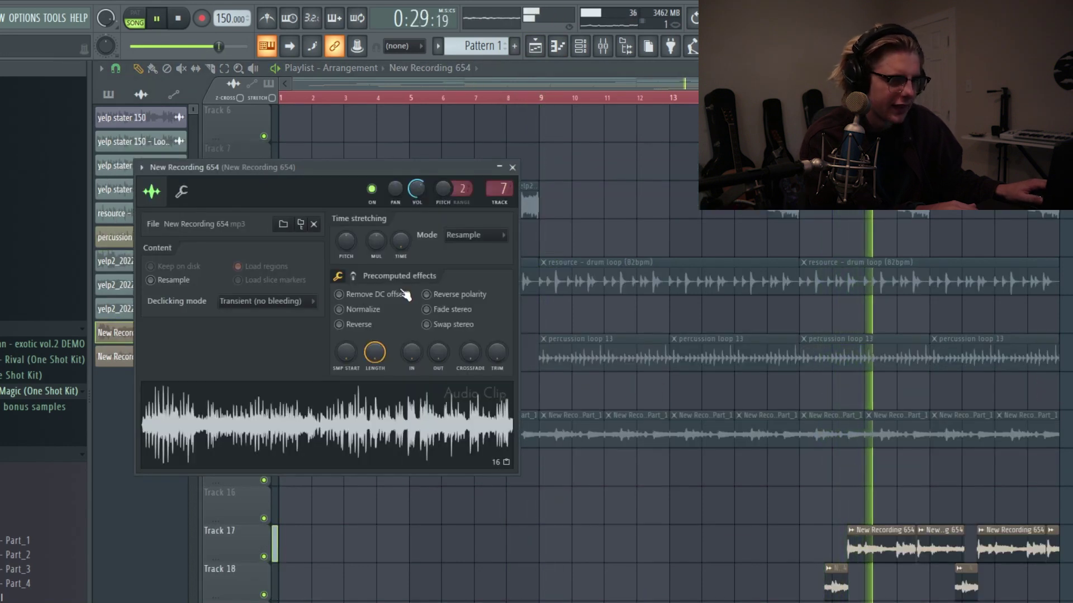
pyautogui.click(595, 49)
pyautogui.press('space')
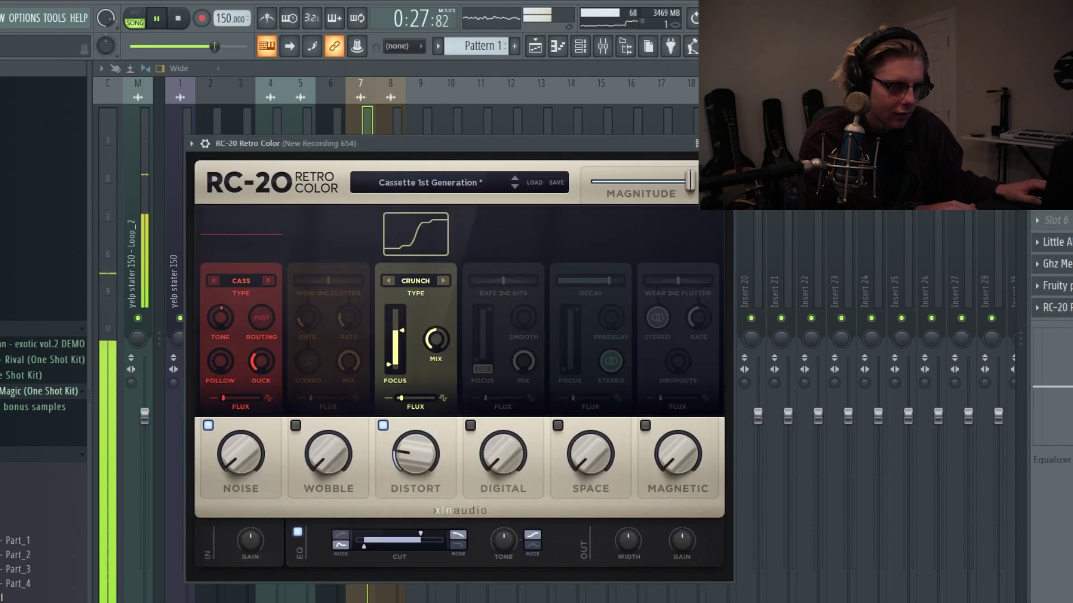
pyautogui.click(1057, 307)
pyautogui.click(1057, 286)
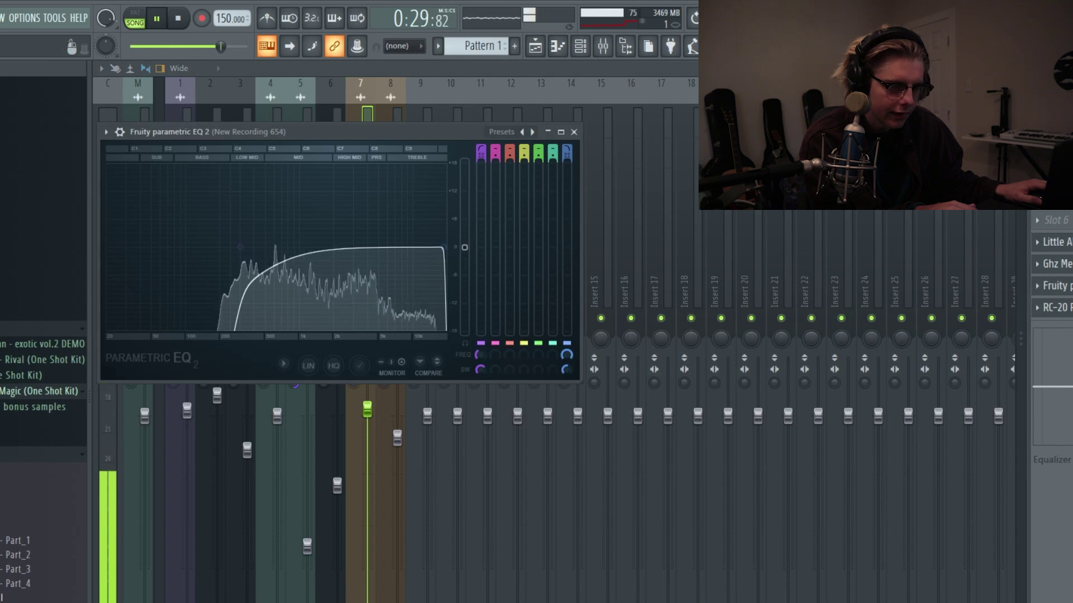
pyautogui.click(1057, 286)
# Review the Ghz Megaverb 3 settings on mixer insert 7
pyautogui.click(1057, 264)
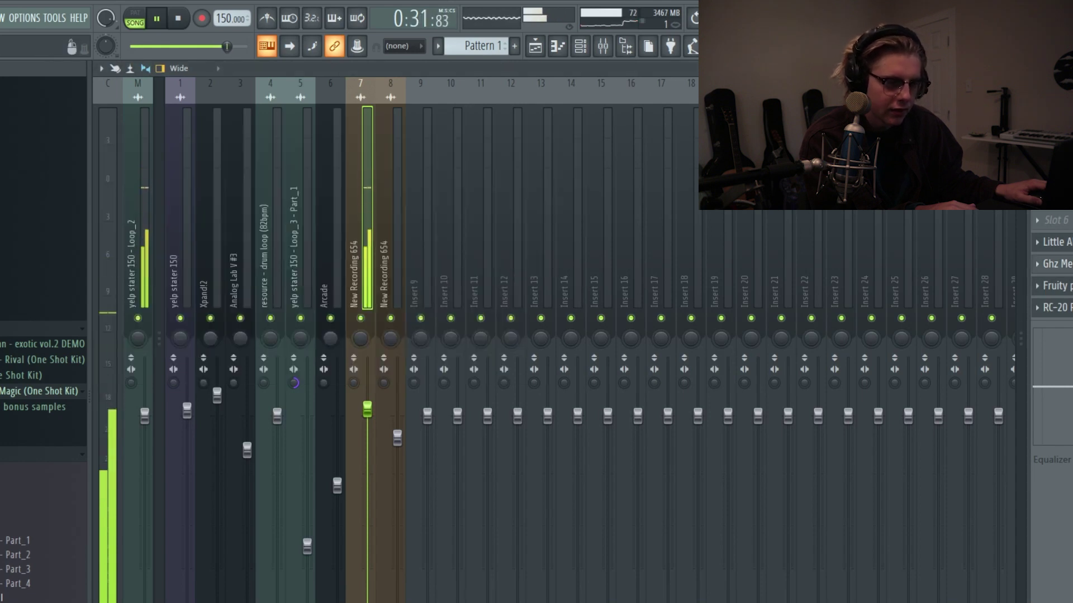
pyautogui.click(1053, 263)
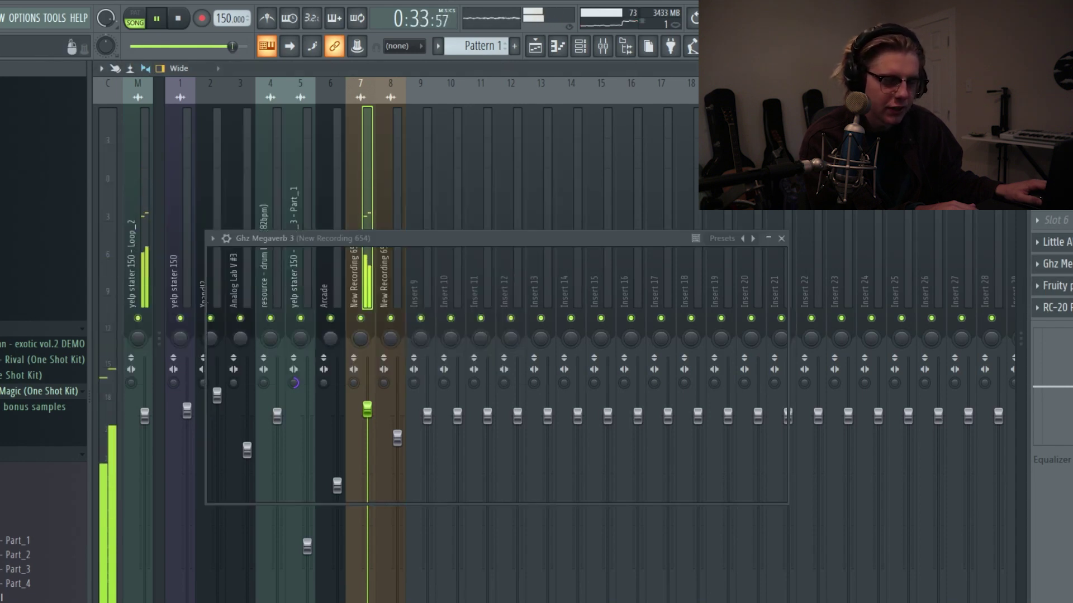
pyautogui.press('space')
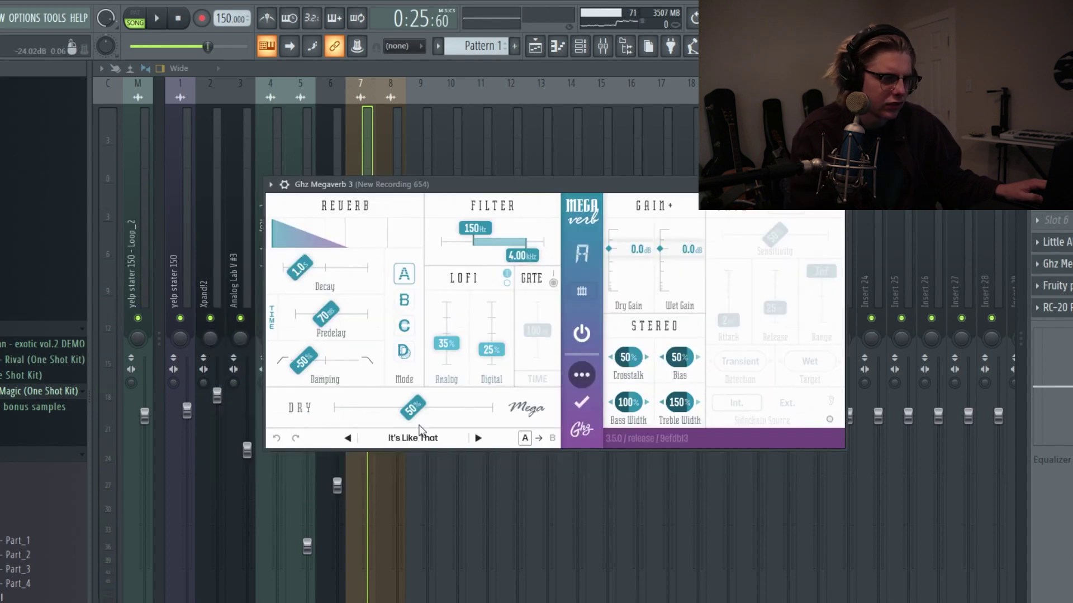
# Add the Rev SPRING-636 reverb to mixer insert 7 and play the New Recording 654 clips through it
pyautogui.click(1060, 223)
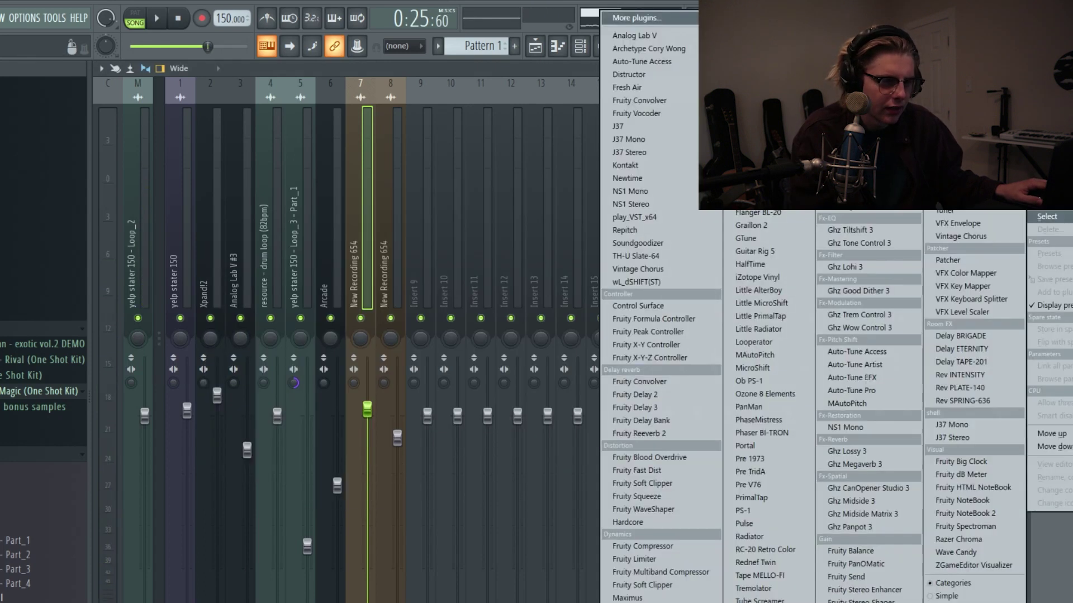
pyautogui.click(962, 401)
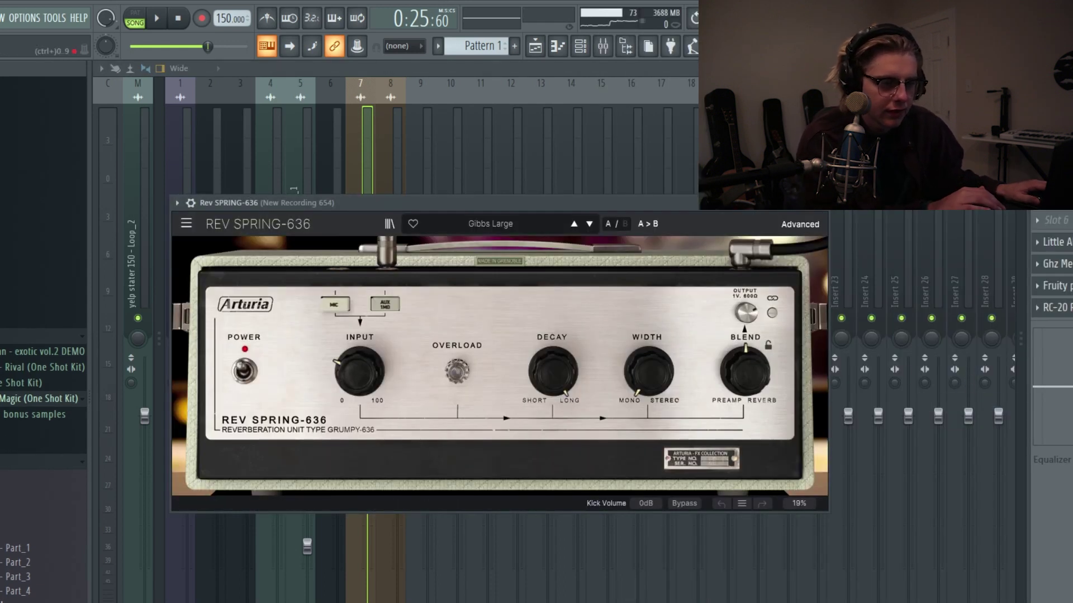
pyautogui.press('Escape')
pyautogui.scroll(-2, 1057, 220)
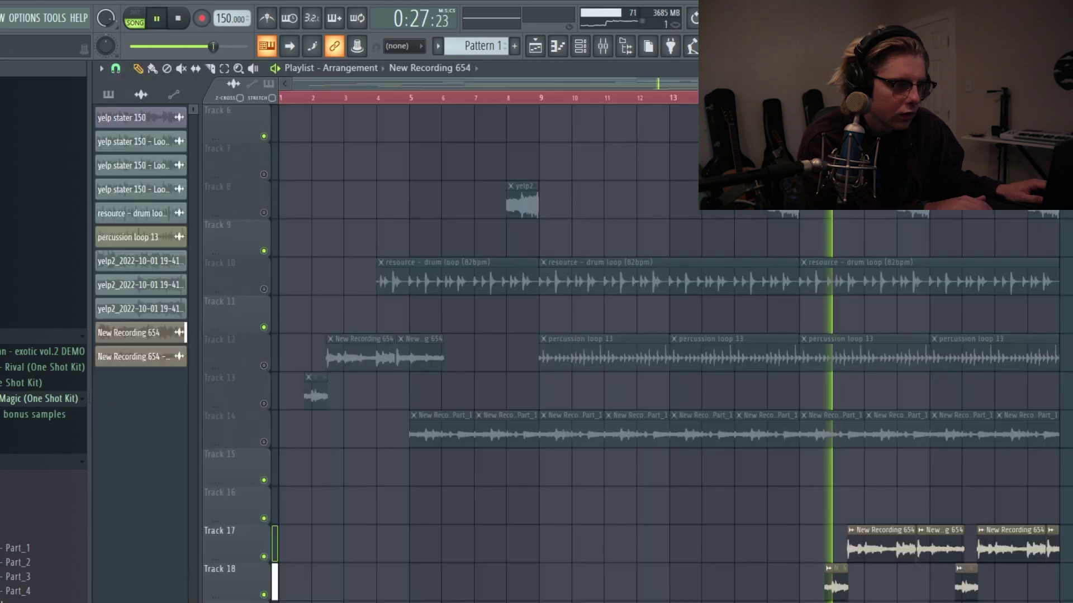
pyautogui.click(607, 47)
pyautogui.press('space')
pyautogui.click(1053, 264)
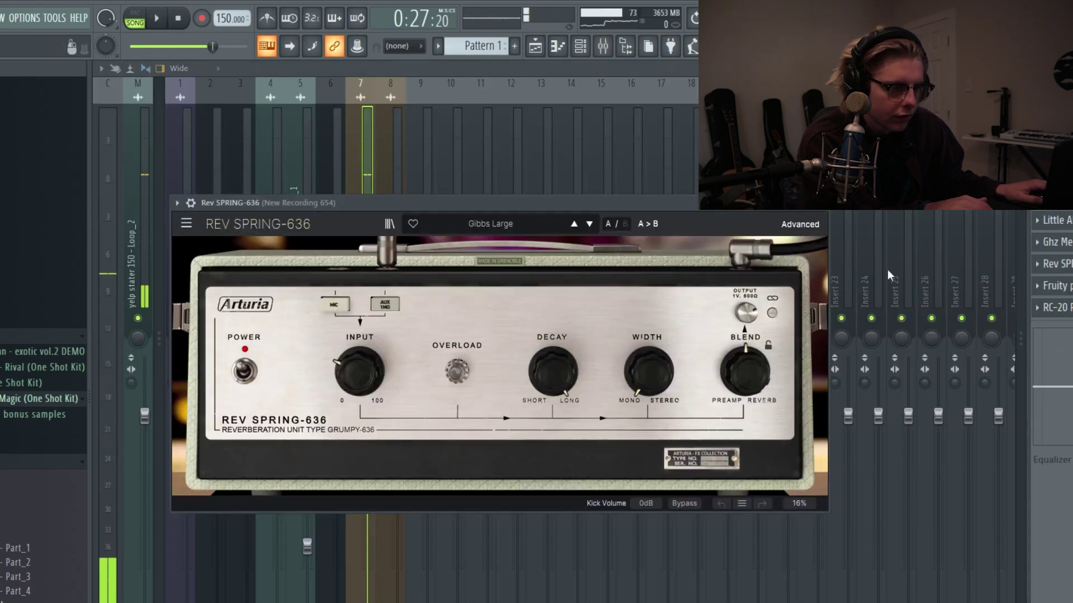
pyautogui.press('space')
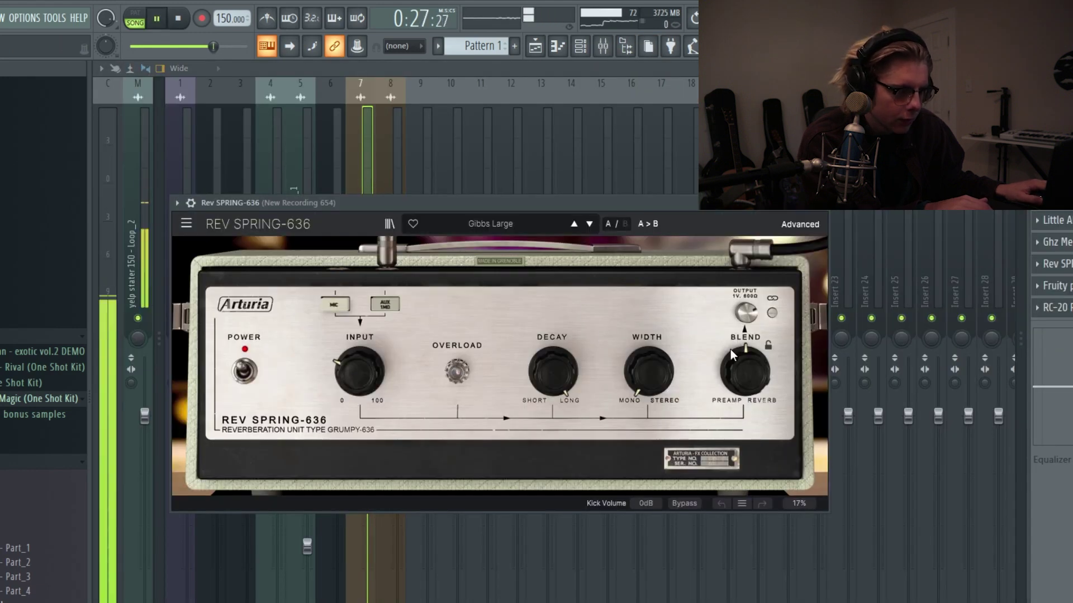
# Turn Rev SPRING-636's Blend further toward reverb on insert 7 and listen to the result
pyautogui.moveTo(733, 343); pyautogui.dragTo(734, 335)
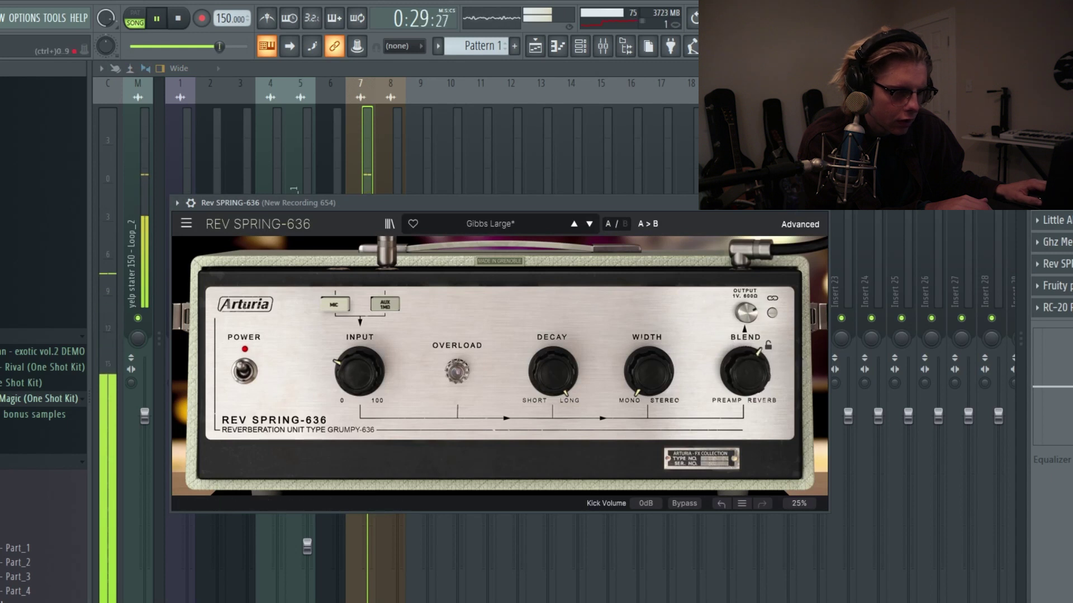
pyautogui.click(820, 202)
pyautogui.press('space')
# Remove Rev SPRING-636 from insert 7 and review Little AlterBoy's formant setting while the layer plays
pyautogui.press('space')
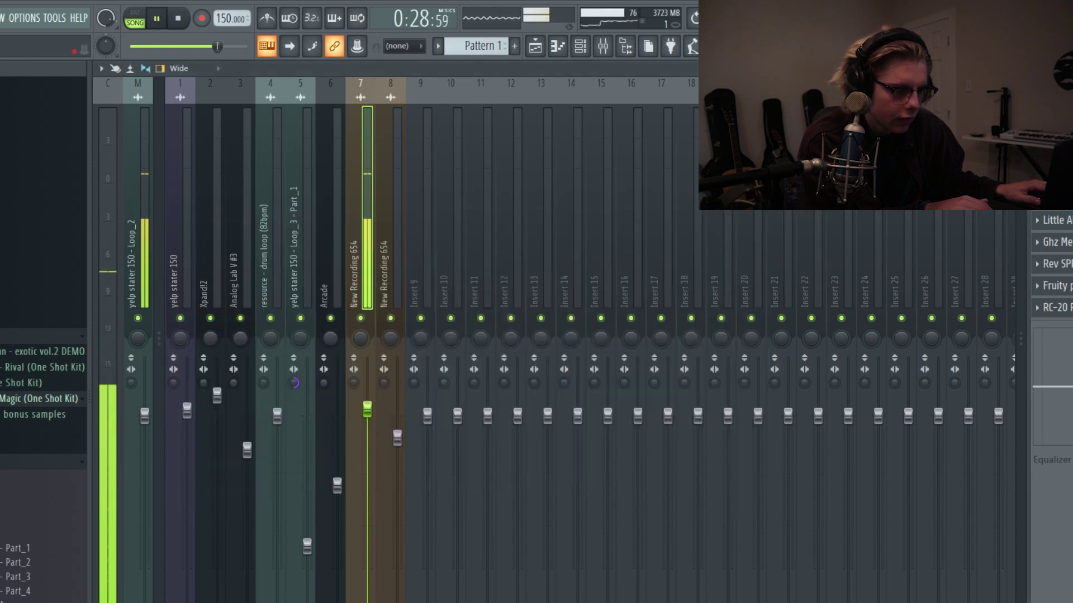
pyautogui.click(1052, 219)
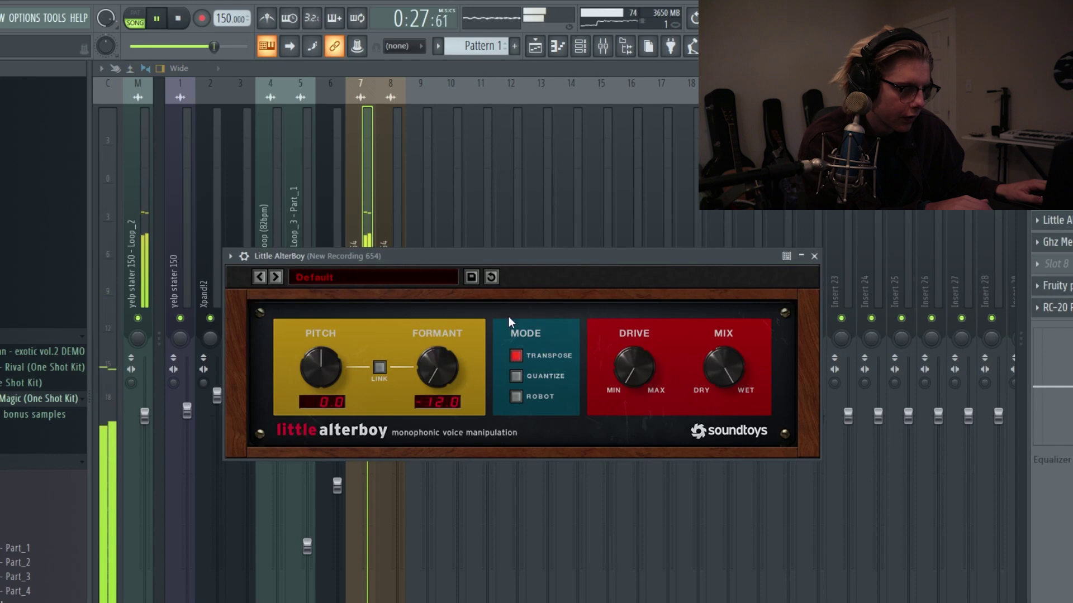
pyautogui.press('Escape')
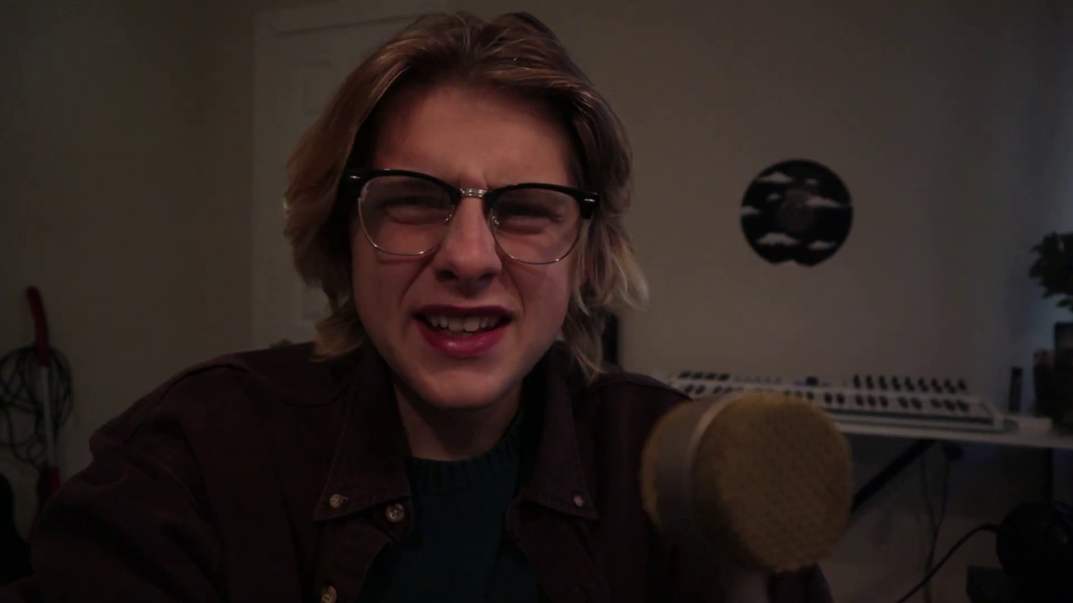